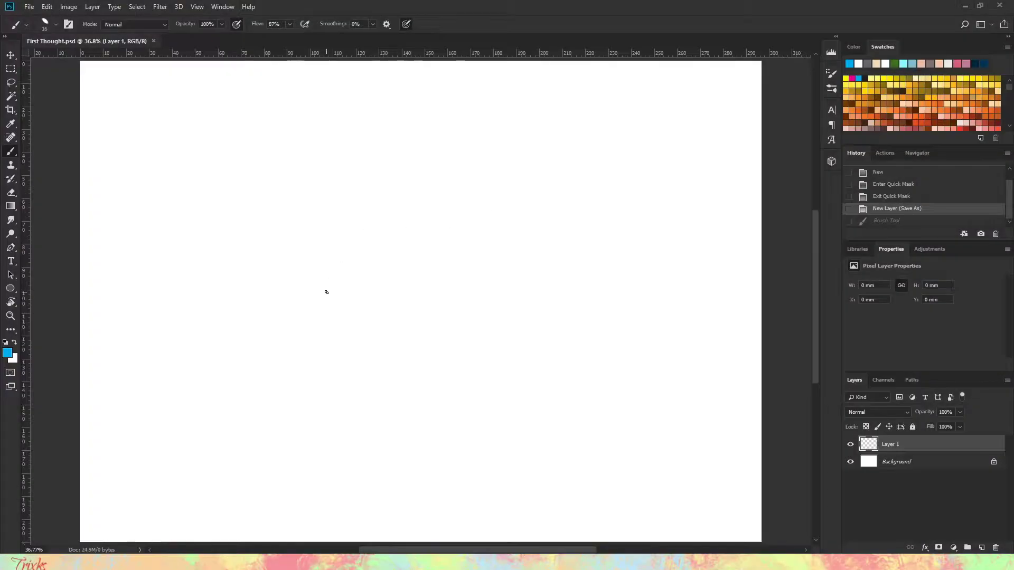
Step: Sketch a light blue round head outline with two pointed ears on Layer 1
mouse_move(318, 265)
left_mouse_down()
mouse_move(478, 262)
mouse_move(342, 286)
mouse_move(348, 438)
mouse_move(528, 351)
mouse_move(280, 176)
mouse_move(304, 329)
left_mouse_up()
mouse_move(468, 220)
left_mouse_down()
mouse_move(550, 182)
mouse_move(576, 197)
mouse_move(548, 118)
left_mouse_up()
Step: Confirm the head resize and outline the eye with a bold lower lid
key("ctrl+t")
key("Return")
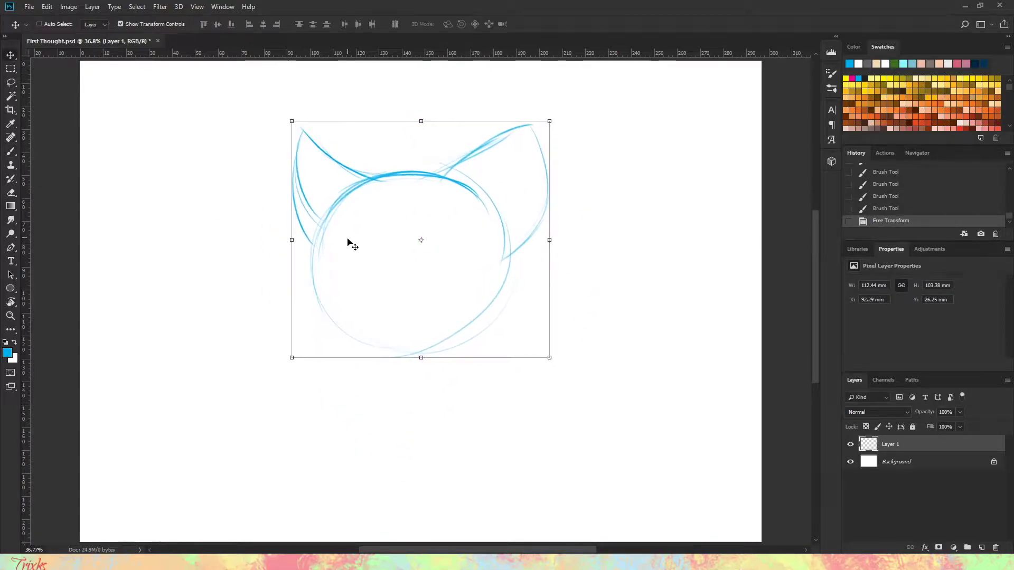
mouse_move(330, 231)
left_mouse_down()
mouse_move(346, 280)
mouse_move(459, 260)
left_mouse_up()
left_click_drag(453, 253, 459, 282)
mouse_move(445, 297)
left_mouse_down()
mouse_move(393, 291)
mouse_move(418, 243)
left_mouse_up()
left_click_drag(401, 248, 462, 260)
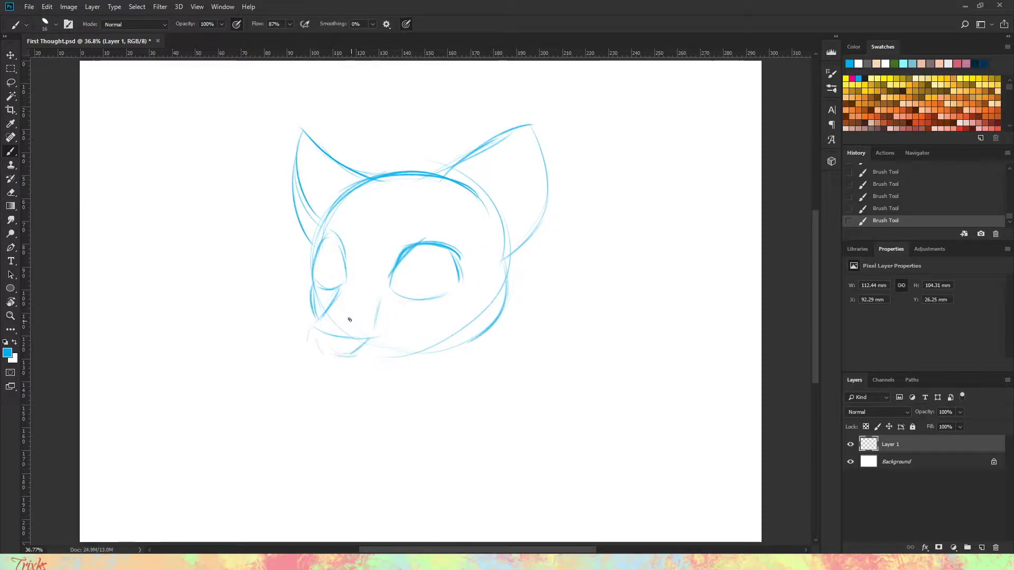
Step: Draw the muzzle's lip lines, lower jaw, chin and the right side of the head
left_click_drag(311, 332, 369, 338)
left_click_drag(313, 331, 358, 333)
mouse_move(325, 374)
left_mouse_down()
mouse_move(387, 380)
mouse_move(421, 342)
left_mouse_up()
left_click_drag(407, 338, 423, 336)
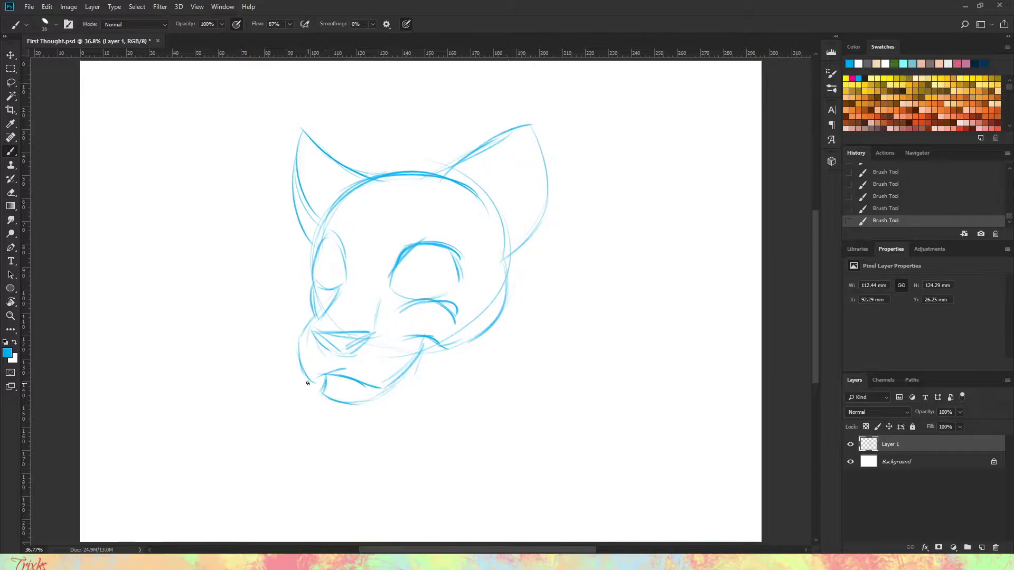
mouse_move(310, 385)
left_mouse_down()
mouse_move(321, 419)
mouse_move(402, 429)
left_mouse_up()
left_click_drag(438, 375, 338, 438)
left_click_drag(499, 275, 423, 401)
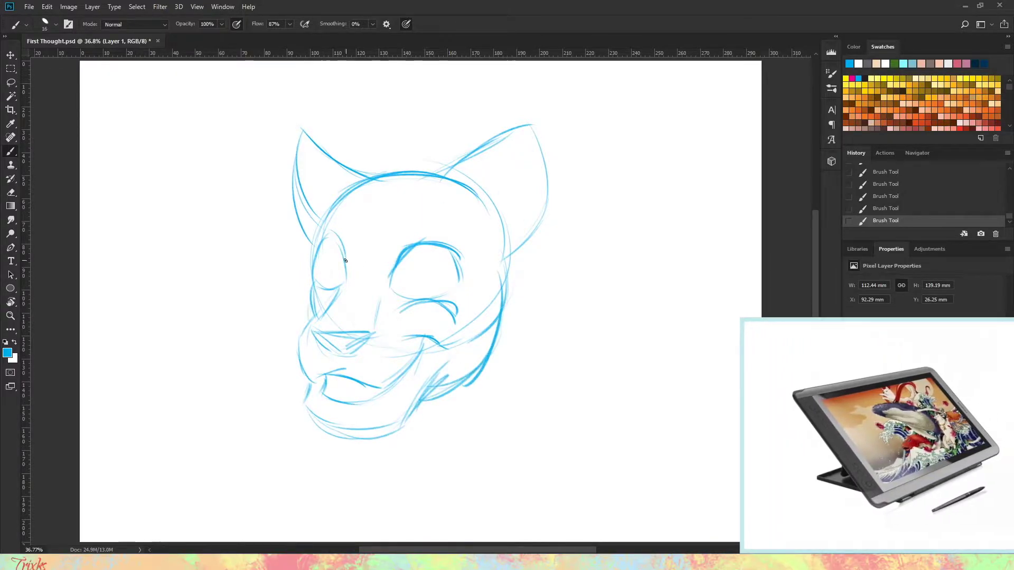
left_click_drag(485, 222, 465, 389)
Step: Add hair strokes on top, darken the brow and eye, and detail the right ear
left_click_drag(327, 175, 411, 159)
mouse_move(372, 124)
left_mouse_down()
mouse_move(443, 174)
mouse_move(298, 227)
left_mouse_up()
left_click_drag(396, 213, 354, 267)
left_click_drag(523, 251, 491, 356)
left_click_drag(433, 245, 461, 267)
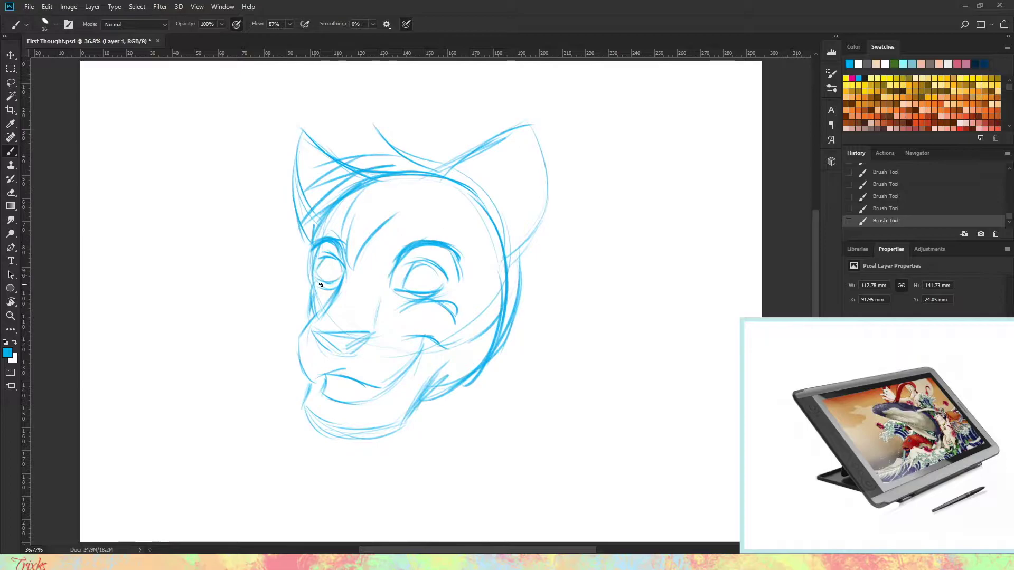
left_click_drag(454, 291, 465, 280)
left_click_drag(442, 218, 512, 151)
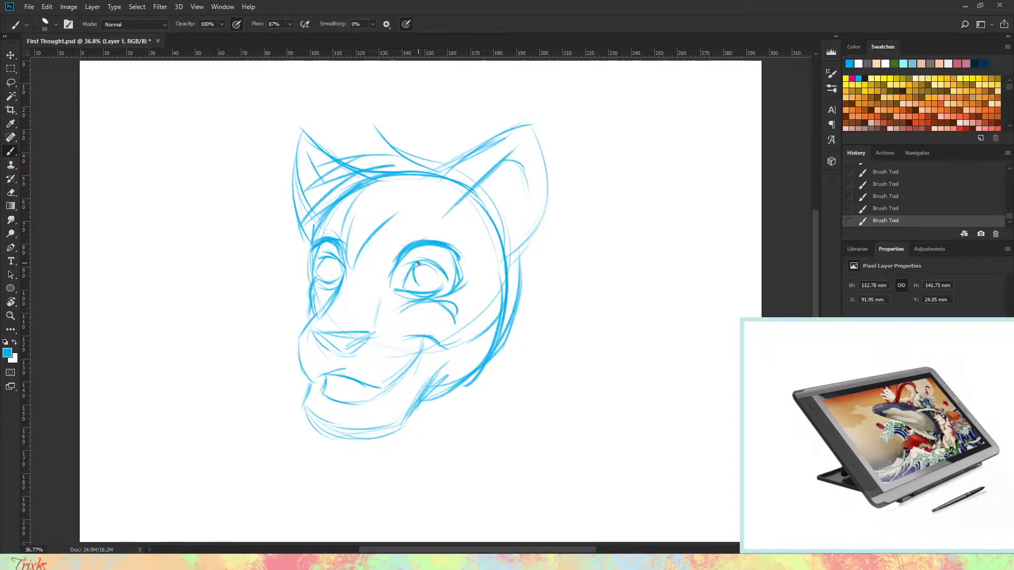
Step: Hatch the nose and sketch fur along the jaw, chin and neck
mouse_move(313, 333)
left_mouse_down()
mouse_move(369, 318)
mouse_move(388, 330)
mouse_move(312, 336)
mouse_move(310, 380)
mouse_move(360, 438)
left_mouse_up()
left_click_drag(369, 427, 470, 365)
mouse_move(531, 248)
left_mouse_down()
mouse_move(507, 344)
mouse_move(620, 357)
mouse_move(401, 475)
left_mouse_up()
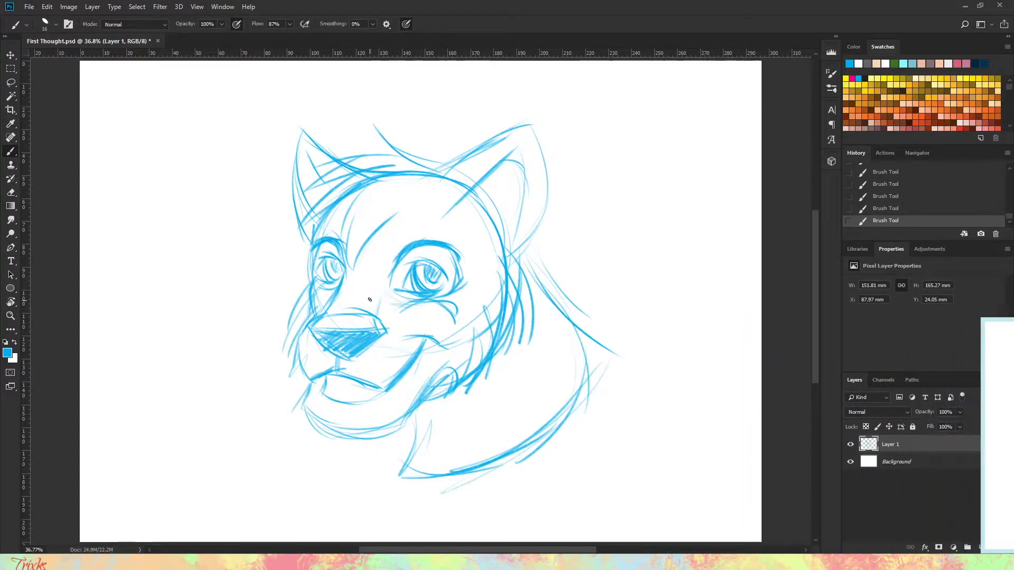
Step: Try zigzag and loop strokes left of the head, then undo them
left_click_drag(150, 211, 199, 323)
key("ctrl+z")
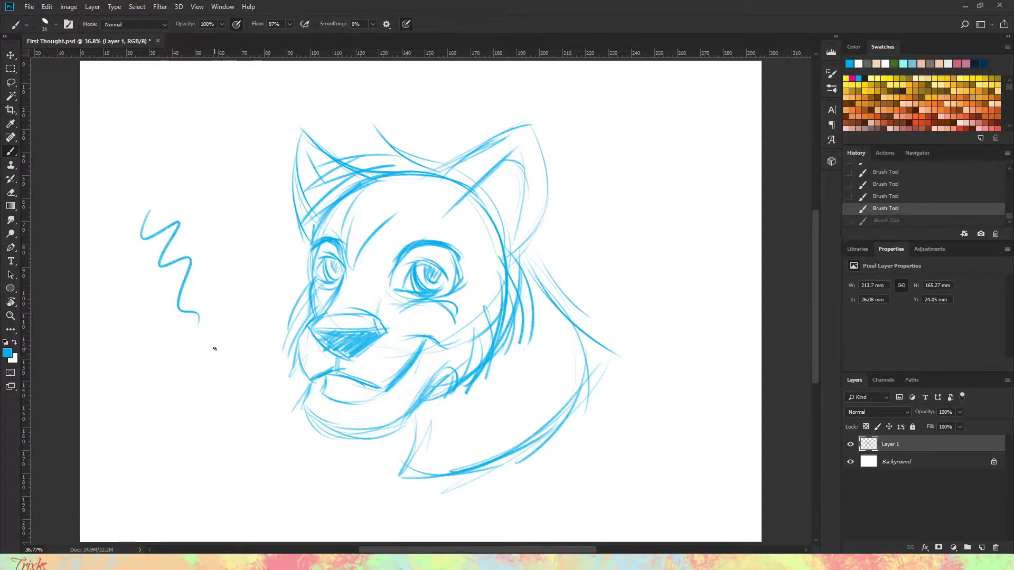
key("ctrl+z")
key("ctrl+shift+z")
key("ctrl+z")
left_click_drag(174, 296, 248, 367)
key("ctrl+z")
Step: Scale the whole head sketch down and move it toward the upper left
key("ctrl+t")
left_click_drag(600, 152, 396, 253)
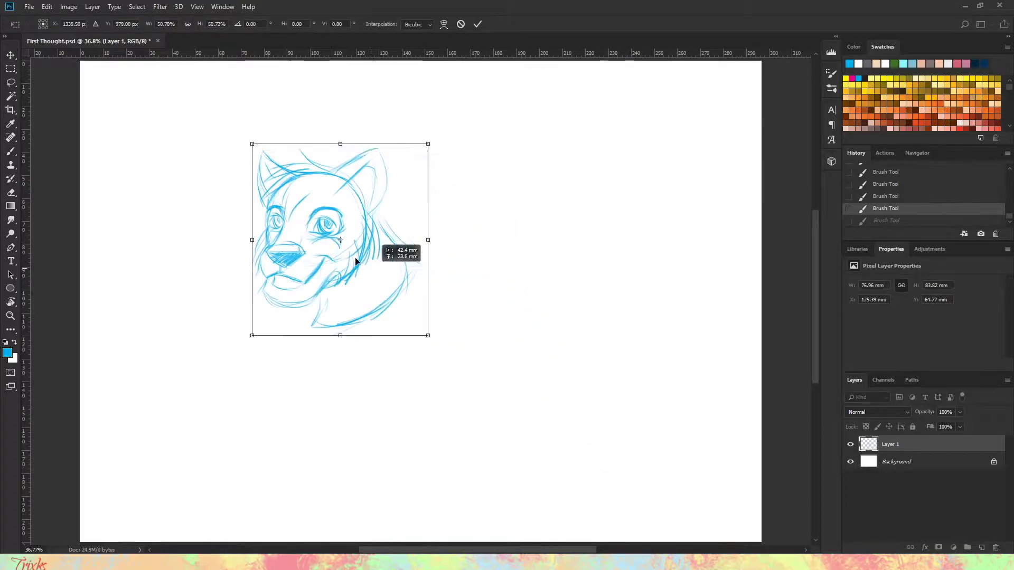
key("Return")
Step: Draw an arc right of the head, then step through undo and redo of eye strokes
left_click_drag(583, 295, 469, 238)
key("ctrl+z")
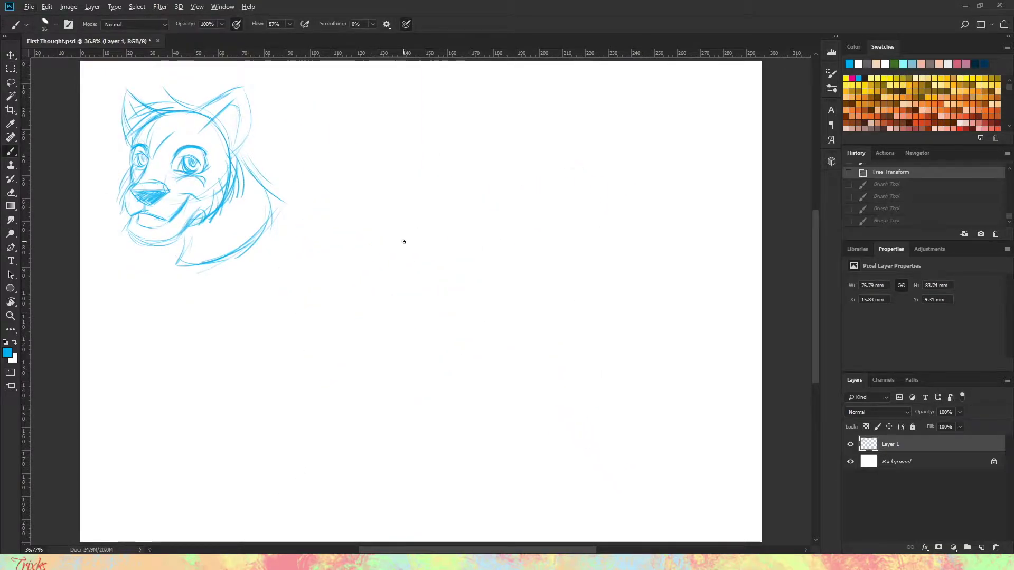
key("ctrl+shift+z")
key("ctrl+shift+z")
key("ctrl+shift+z")
key("ctrl+shift+z")
key("ctrl+shift+z")
key("ctrl+z")
key("ctrl+z")
key("ctrl+z")
key("ctrl+shift+z")
key("ctrl+shift+z")
key("ctrl+shift+z")
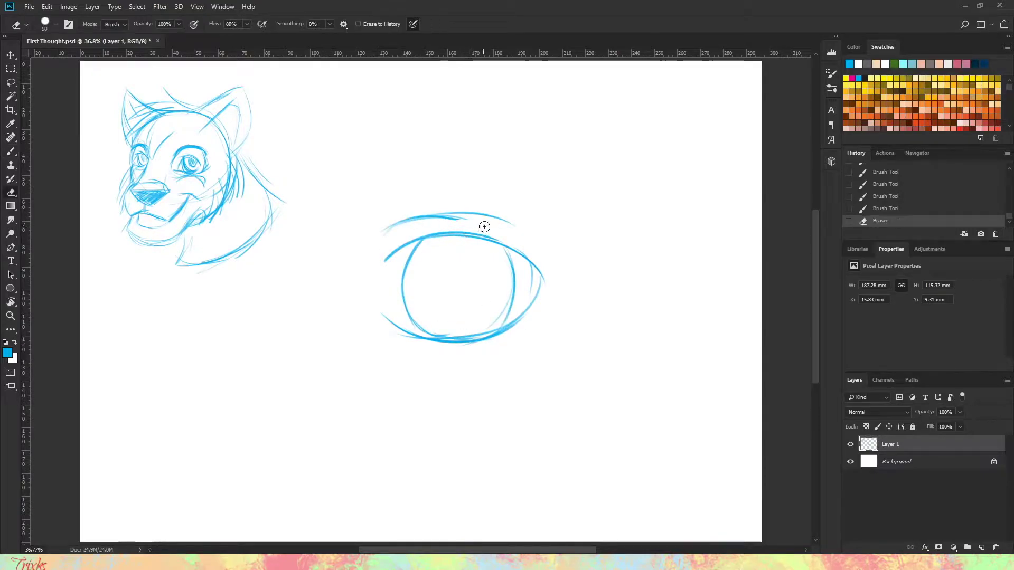
Step: Add feathery, thickened eyebrow strokes along the arch above the eye
mouse_move(380, 142)
left_mouse_down()
mouse_move(338, 192)
mouse_move(481, 135)
left_mouse_up()
left_click_drag(370, 158, 626, 195)
left_click_drag(346, 177, 399, 141)
left_click_drag(359, 174, 508, 134)
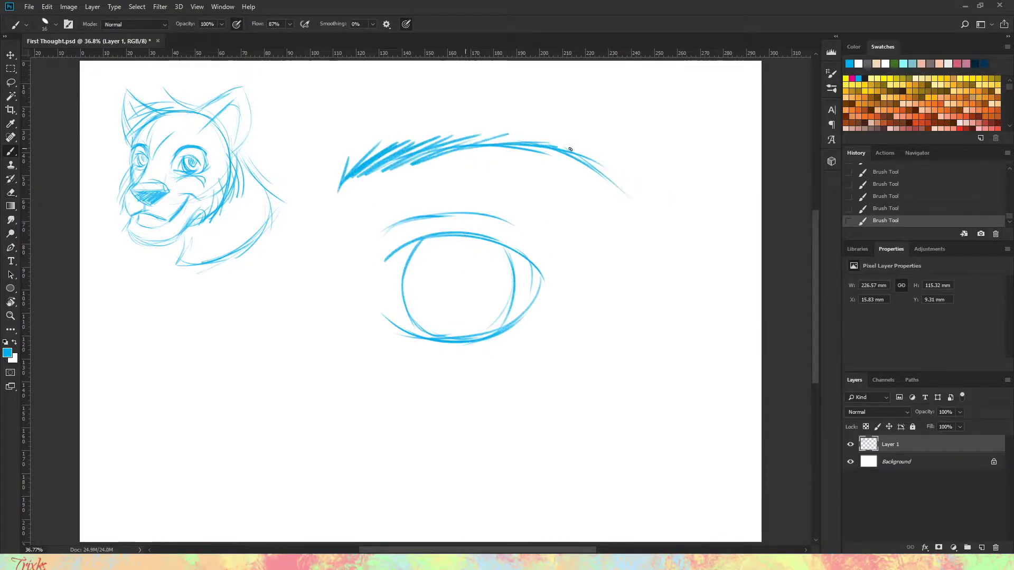
left_click_drag(351, 188, 554, 149)
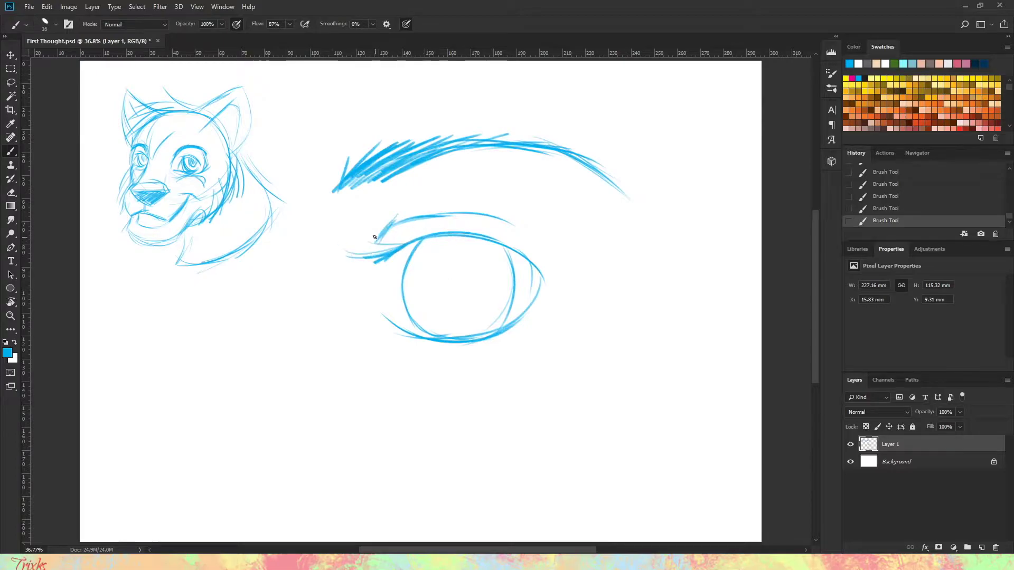
Step: Rotate the canvas view for easier strokes, then reset it upright
key("r")
left_click_drag(426, 290, 486, 286)
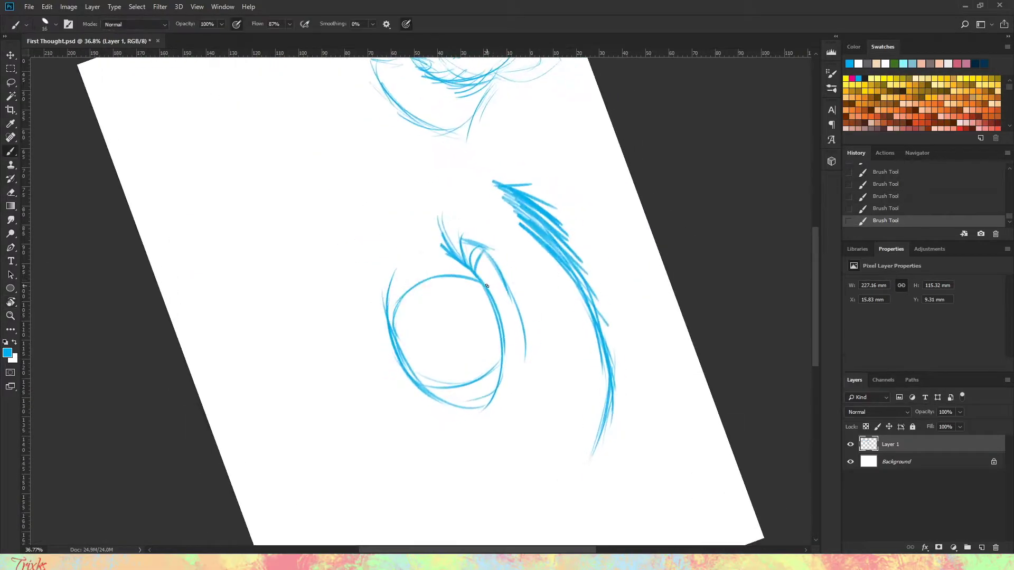
key("r")
left_click_drag(491, 348, 397, 393)
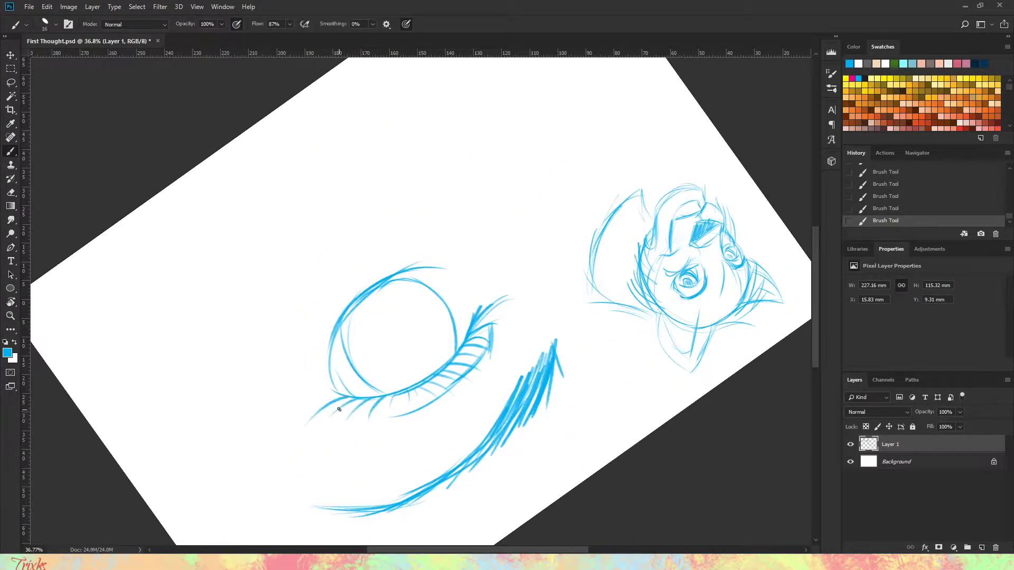
key("r")
key("Escape")
Step: Paint the crescent pupil and hatch the iris, brow end and area below the eye
mouse_move(453, 266)
left_mouse_down()
mouse_move(460, 308)
mouse_move(480, 302)
mouse_move(472, 252)
mouse_move(453, 238)
left_mouse_up()
mouse_move(407, 289)
left_mouse_down()
mouse_move(469, 236)
mouse_move(485, 265)
left_mouse_up()
left_click_drag(460, 300, 508, 283)
mouse_move(338, 201)
left_mouse_down()
mouse_move(366, 171)
mouse_move(475, 141)
left_mouse_up()
left_click_drag(458, 384, 531, 361)
Step: Lasso the eye and cut it onto its own layer with Layer via Cut
key("l")
mouse_move(408, 90)
left_mouse_down()
mouse_move(561, 435)
mouse_move(418, 91)
left_mouse_up()
right_click(518, 289)
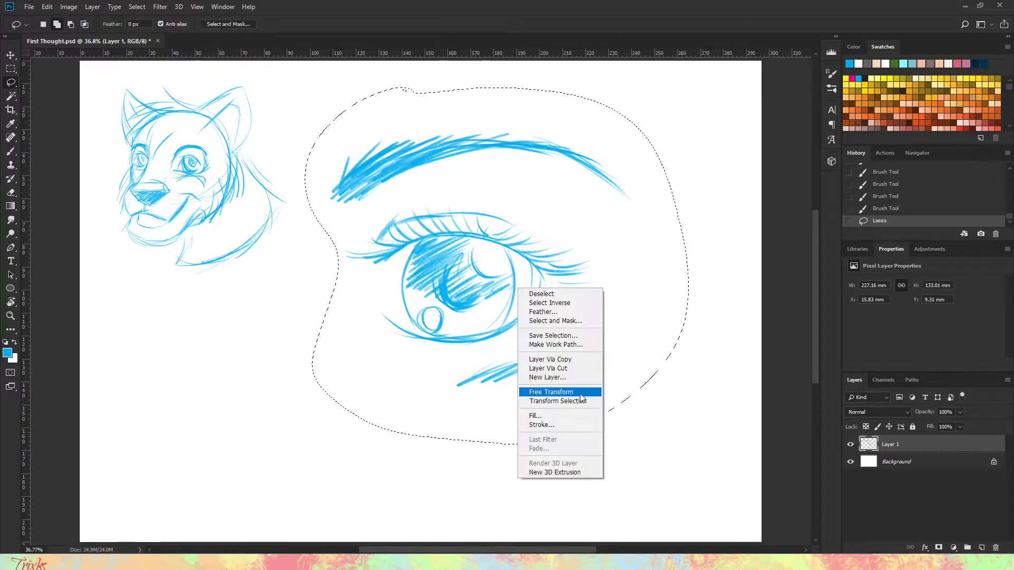
left_click(555, 368)
Step: Shrink the eye, place it beside the wolf head, and add new Layer 3
key("ctrl+t")
left_click_drag(629, 130, 514, 243)
left_click_drag(417, 339, 364, 169)
key("Return")
key("ctrl+shift+alt+n")
Step: Scribble 'Blahhh' with an underline, then revert it through History
key("b")
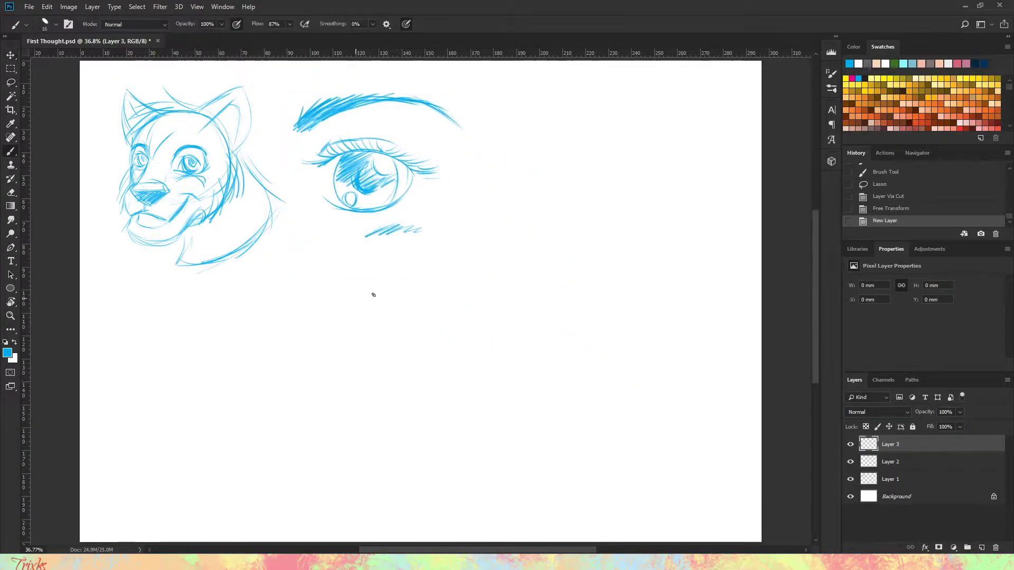
left_click_drag(309, 290, 252, 443)
left_click_drag(370, 282, 759, 299)
left_click_drag(255, 464, 701, 323)
key("ctrl+z")
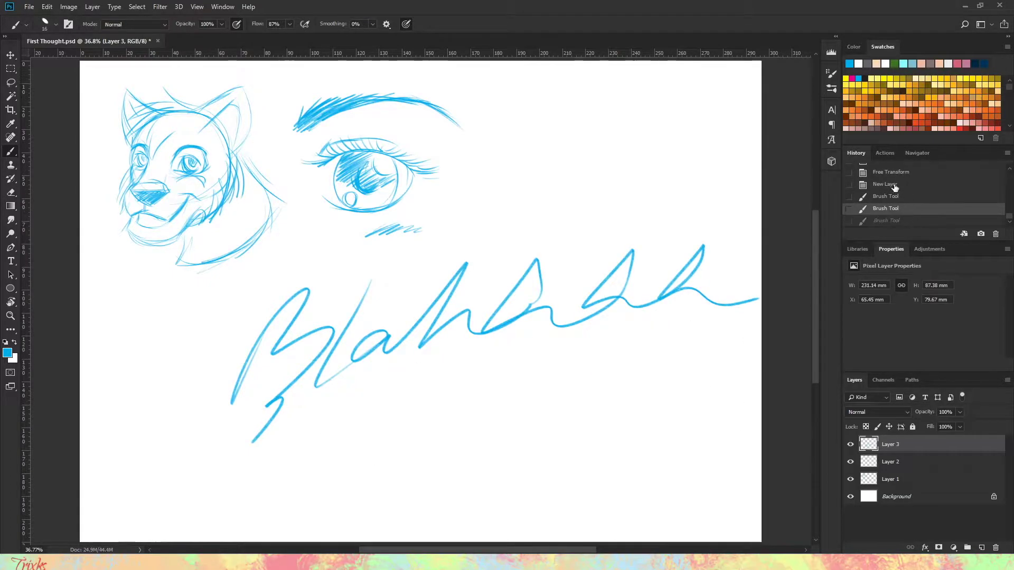
left_click(884, 184)
Step: Draw the bunny's round head, tall upright ear, floppy ear and eyes
left_click_drag(510, 278, 488, 337)
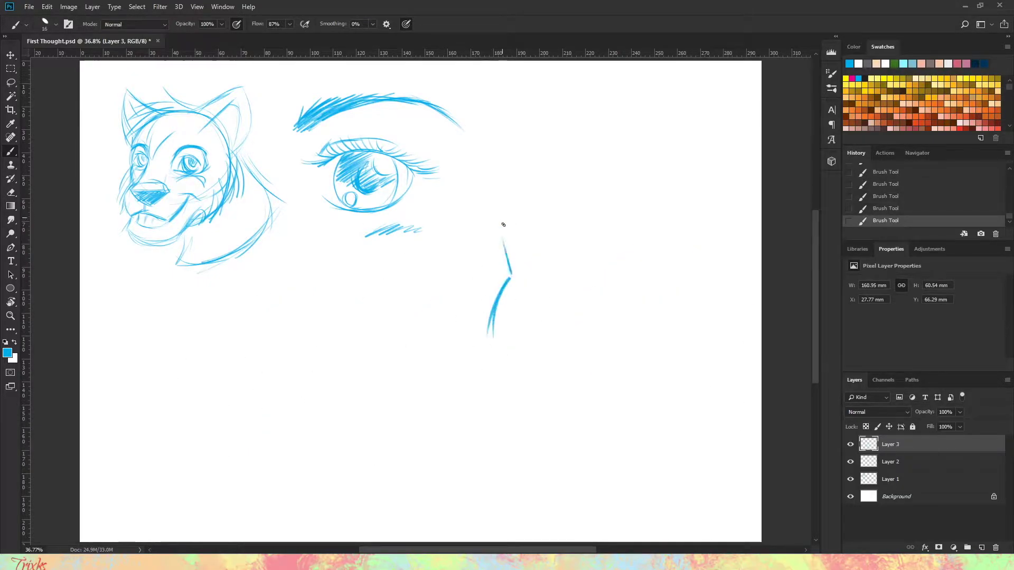
left_click_drag(645, 217, 707, 310)
left_click_drag(639, 254, 715, 323)
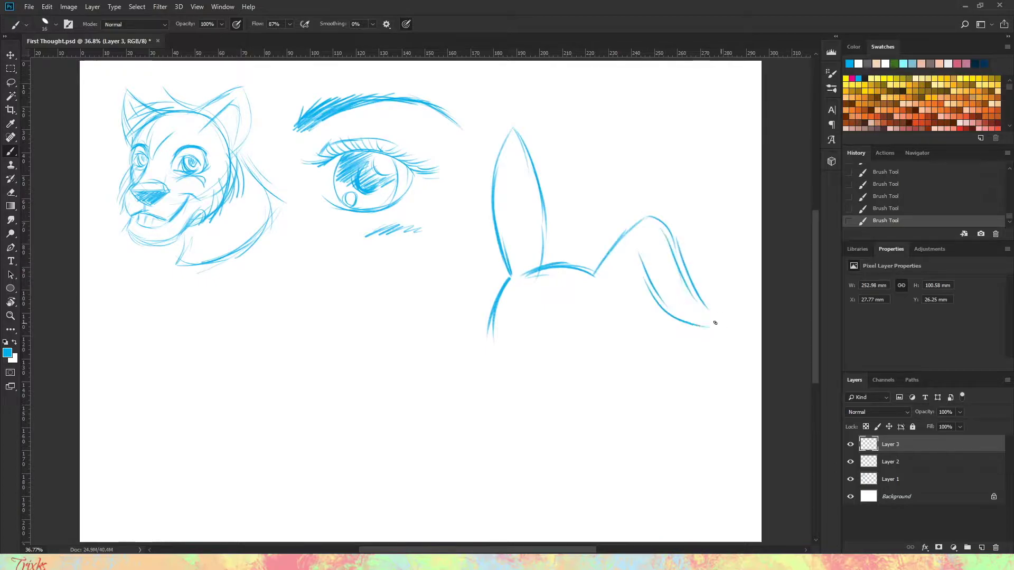
left_click_drag(492, 325, 613, 285)
mouse_move(552, 368)
left_mouse_down()
mouse_move(633, 341)
mouse_move(570, 330)
left_mouse_up()
left_click_drag(513, 317, 540, 319)
left_click_drag(512, 321, 533, 330)
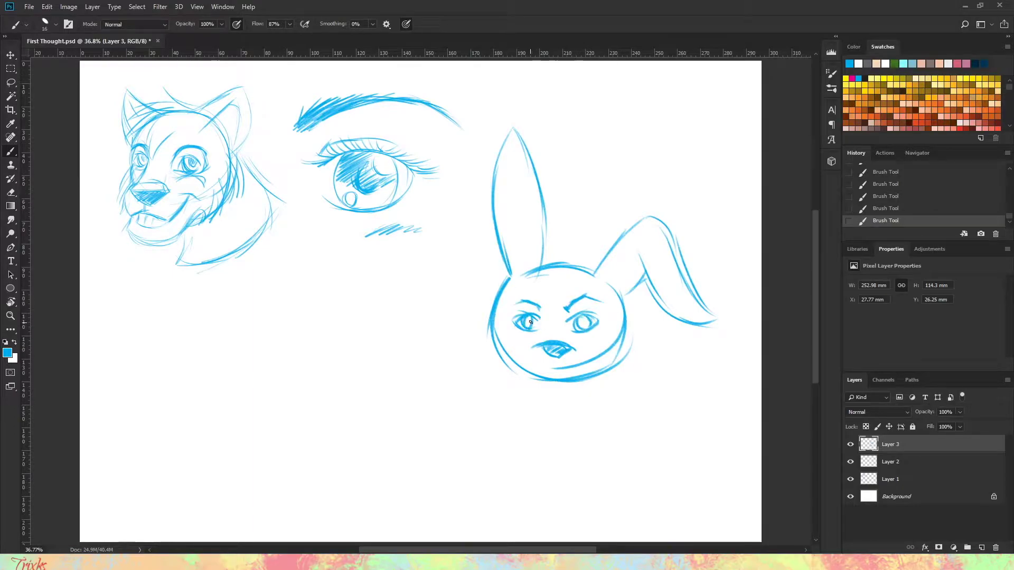
Step: Sketch the bunny's paws and lower body, undoing stray strokes
mouse_move(549, 349)
left_mouse_down()
mouse_move(561, 376)
mouse_move(580, 352)
mouse_move(503, 364)
mouse_move(491, 420)
left_mouse_up()
key("ctrl+z")
mouse_move(605, 382)
left_mouse_down()
mouse_move(568, 448)
mouse_move(584, 450)
left_mouse_up()
mouse_move(607, 400)
left_mouse_down()
mouse_move(632, 449)
mouse_move(613, 419)
left_mouse_up()
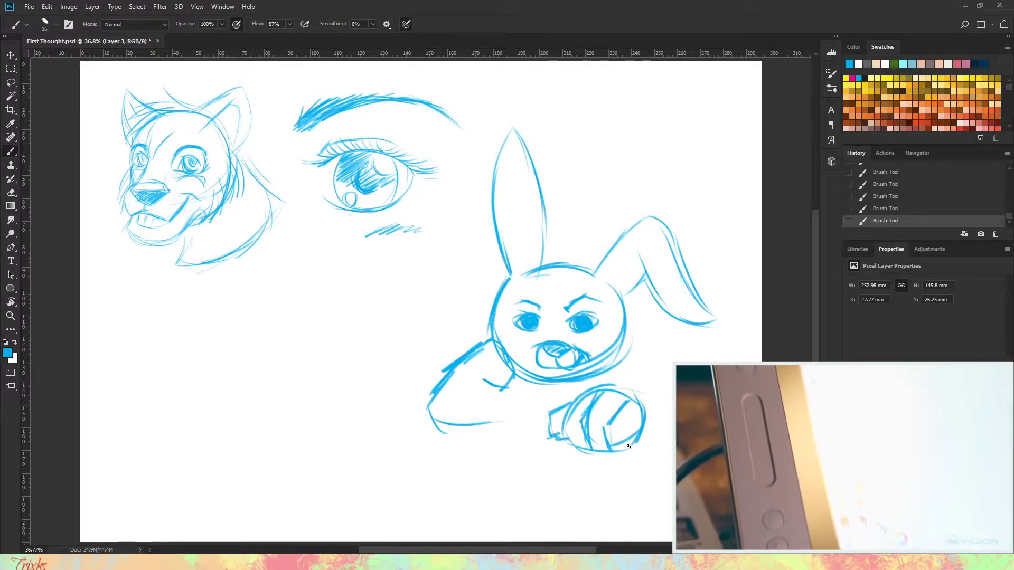
left_click_drag(645, 366, 642, 430)
left_click_drag(504, 394, 618, 449)
key("ctrl+z")
Step: Lasso the bunny and cut it onto its own layer with Ctrl+Shift+J
key("ctrl+t")
key("Escape")
key("l")
left_click_drag(452, 124, 455, 127)
key("ctrl+shift+j")
Step: Scale the bunny down and move it up beside the eye
key("ctrl+t")
left_click_drag(720, 503, 554, 311)
mouse_move(528, 264)
left_mouse_down()
mouse_move(572, 209)
mouse_move(560, 230)
left_mouse_up()
key("Return")
Step: Open and cancel Layer 3's layer style, then bring up its layer options menu
key("v")
double_click(930, 402)
key("Escape")
right_click(930, 401)
Step: Move the wolf sketch down and right, and add a new layer above the eye sketch
left_click(151, 221)
left_click_drag(260, 158, 294, 226)
left_click(381, 165, "ctrl")
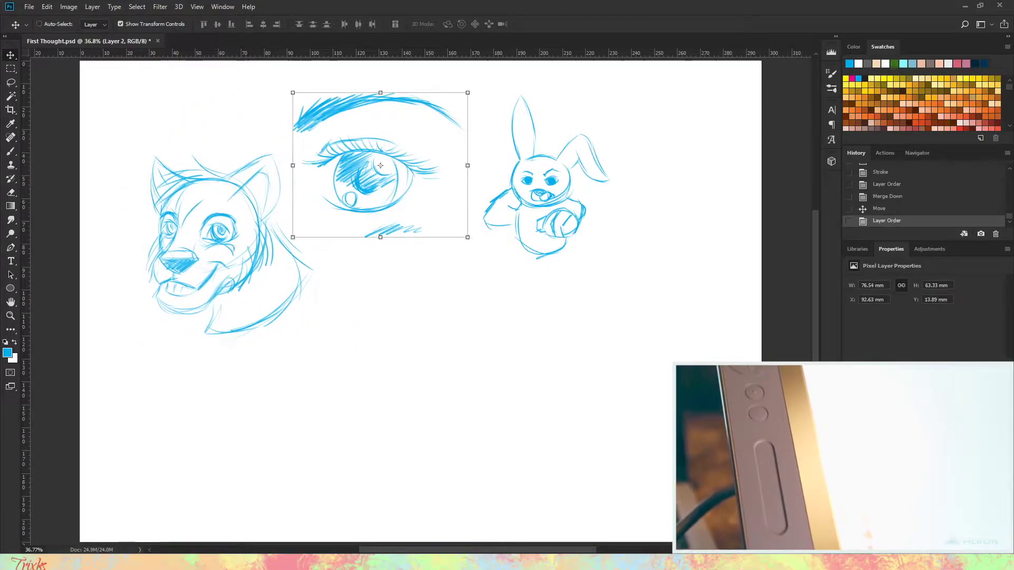
key("ctrl+shift+alt+n")
key("b")
left_click_drag(522, 120, 523, 152)
mouse_move(514, 115)
left_mouse_down()
mouse_move(534, 158)
mouse_move(491, 196)
left_mouse_up()
key("ctrl+z")
key("ctrl+z")
key("ctrl+z")
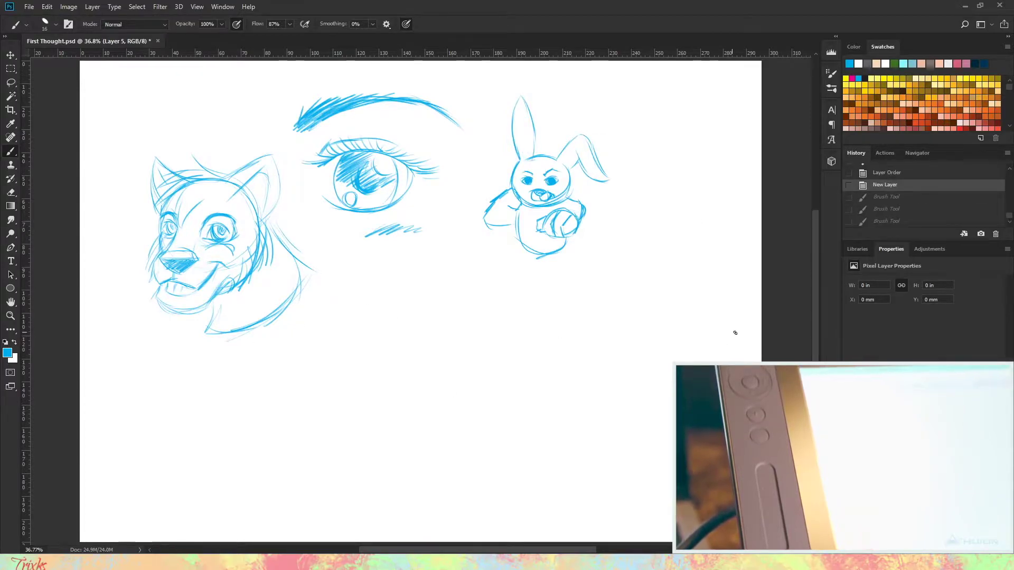
Step: Handwrite a note on the new layer, then delete that layer
left_click_drag(303, 334, 222, 406)
left_click_drag(288, 378, 375, 338)
left_click_drag(399, 338, 441, 312)
left_click_drag(475, 311, 507, 265)
left_click_drag(510, 301, 573, 288)
left_click_drag(605, 288, 716, 229)
left_click_drag(274, 464, 338, 428)
mouse_move(359, 428)
left_mouse_down()
mouse_move(493, 363)
mouse_move(679, 417)
left_mouse_up()
key("Delete")
key("Return")
Step: On a fresh layer, draw a profile line with a closed eye, chin and neck; shrink earlier sketches upper left
key("ctrl+shift+alt+n")
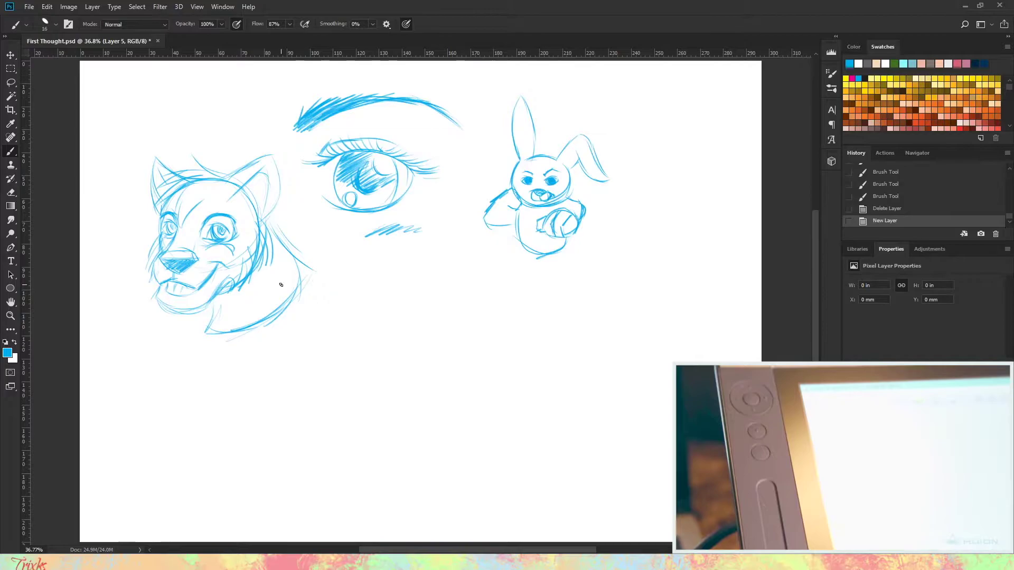
mouse_move(498, 317)
left_mouse_down()
mouse_move(501, 403)
mouse_move(478, 425)
mouse_move(472, 458)
left_mouse_up()
left_click_drag(429, 305, 498, 322)
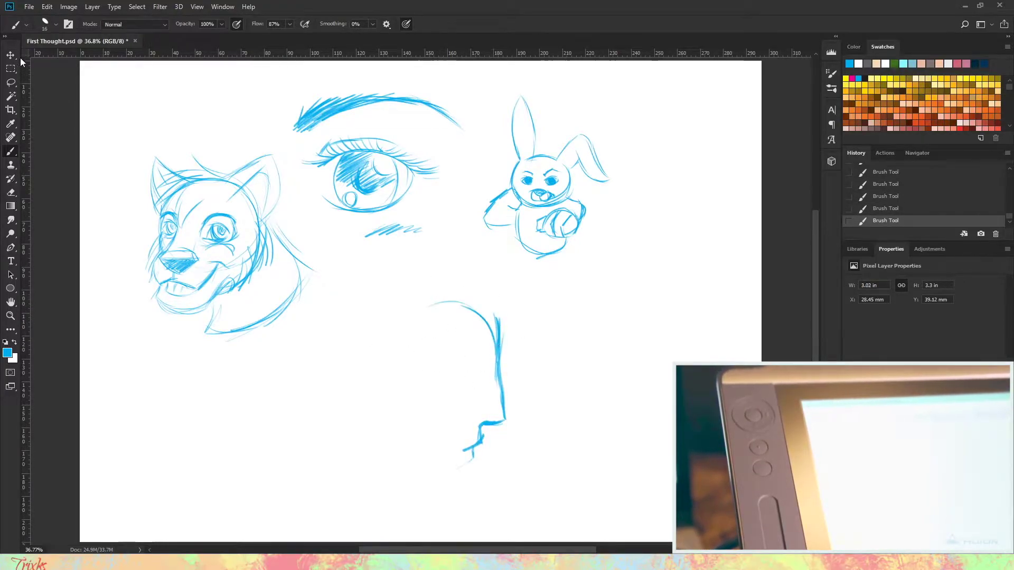
left_click_drag(610, 340, 332, 197)
left_click_drag(461, 350, 461, 277)
left_click_drag(442, 318, 475, 302)
mouse_move(464, 389)
left_mouse_down()
mouse_move(479, 423)
mouse_move(467, 443)
left_mouse_up()
Step: Sweep hair strokes over the top and left of the head, starting the beard and forelock
mouse_move(470, 291)
left_mouse_down()
mouse_move(419, 280)
mouse_move(387, 393)
left_mouse_up()
left_click_drag(423, 345, 389, 396)
left_click_drag(447, 359, 425, 419)
left_click_drag(478, 449, 475, 401)
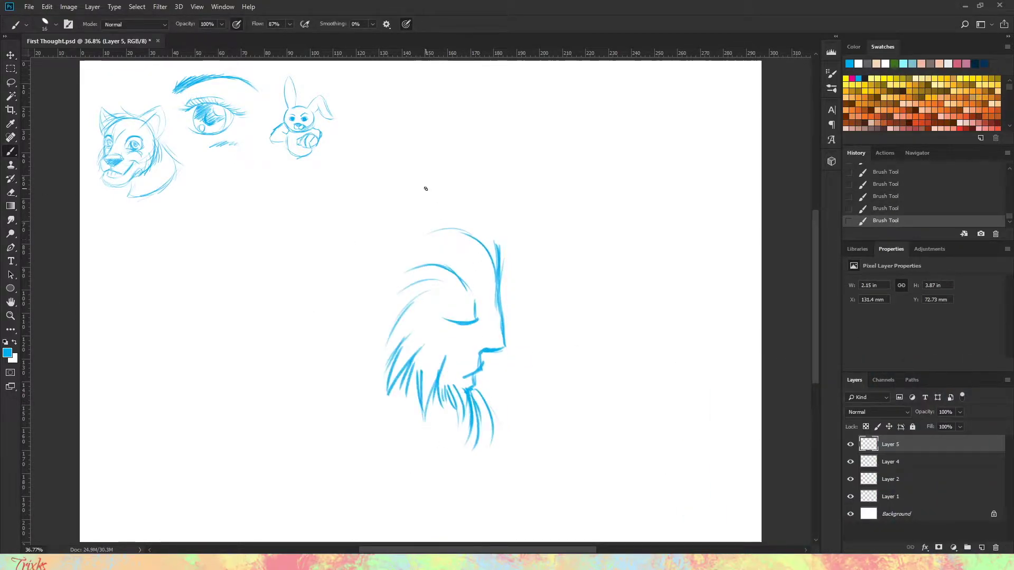
left_click_drag(379, 214, 422, 187)
left_click_drag(517, 231, 495, 267)
left_click_drag(438, 188, 499, 249)
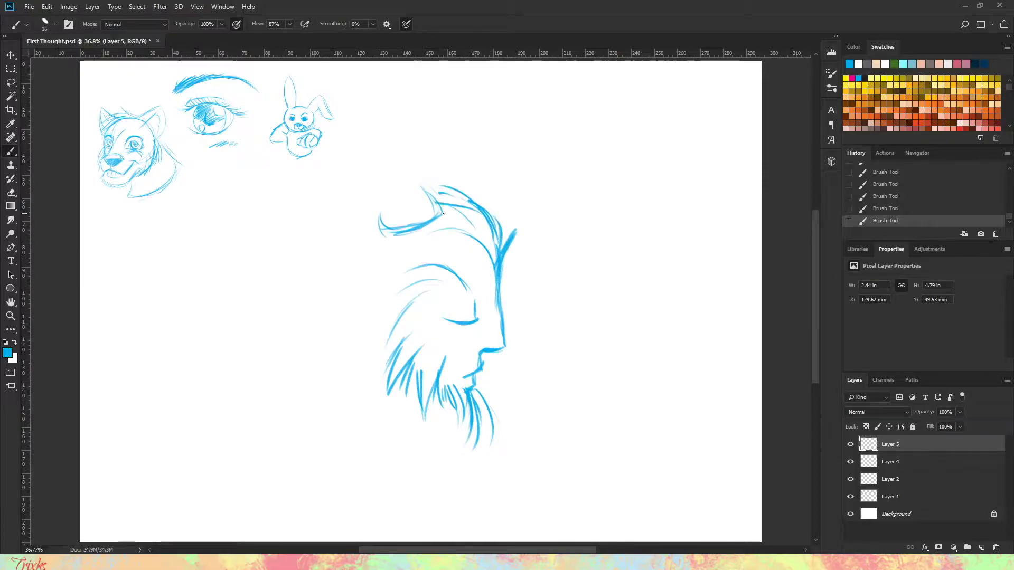
Step: Add more left-side hair sweeps and beard strokes on the lower face
left_click_drag(369, 209, 276, 253)
left_click_drag(353, 312, 304, 407)
left_click_drag(363, 233, 263, 351)
left_click_drag(319, 305, 340, 402)
left_click_drag(329, 454, 405, 472)
left_click_drag(463, 417, 451, 499)
left_click_drag(399, 348, 380, 456)
left_click_drag(484, 500, 473, 391)
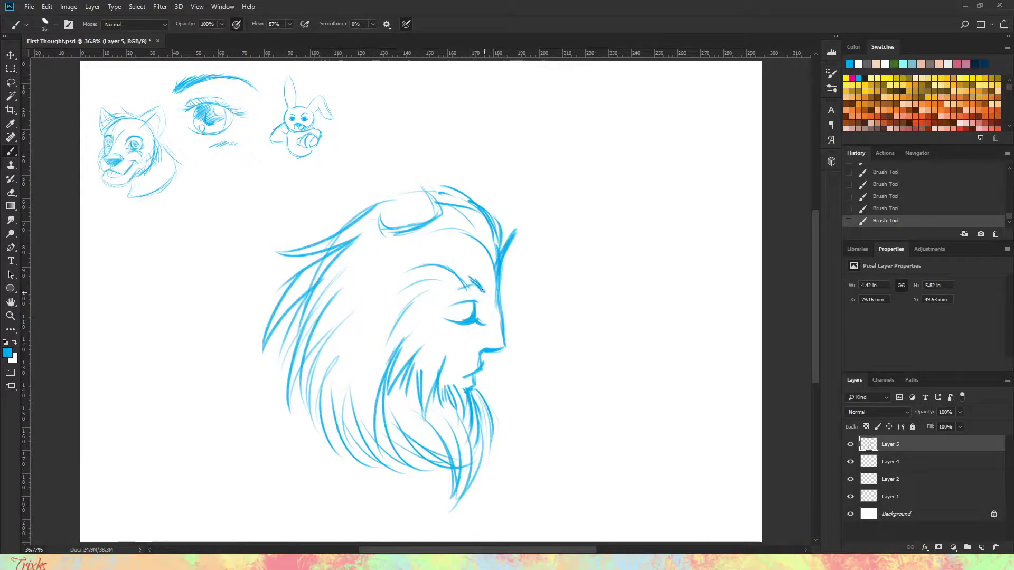
Step: Sketch a curling, ridged horn from the head and a far horn rising behind it
mouse_move(423, 221)
left_mouse_down()
mouse_move(339, 169)
mouse_move(248, 177)
left_mouse_up()
left_click_drag(419, 153, 370, 217)
left_click_drag(364, 182, 225, 163)
left_click_drag(232, 148, 269, 189)
left_click_drag(282, 176, 280, 191)
left_click_drag(327, 163, 323, 185)
left_click_drag(349, 153, 340, 177)
left_click_drag(377, 153, 367, 182)
left_click_drag(404, 168, 380, 195)
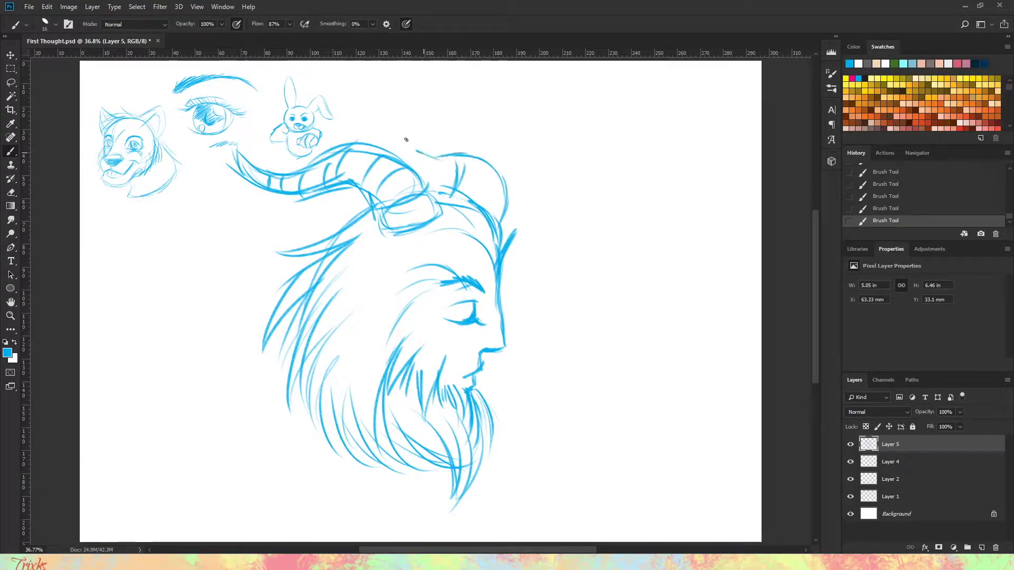
left_click_drag(423, 158, 399, 120)
left_click_drag(453, 179, 403, 127)
Step: Add curved hair strokes inside the mane and from the crown to the brow
left_click_drag(404, 267, 314, 404)
left_click_drag(399, 314, 330, 457)
left_click_drag(338, 315, 310, 430)
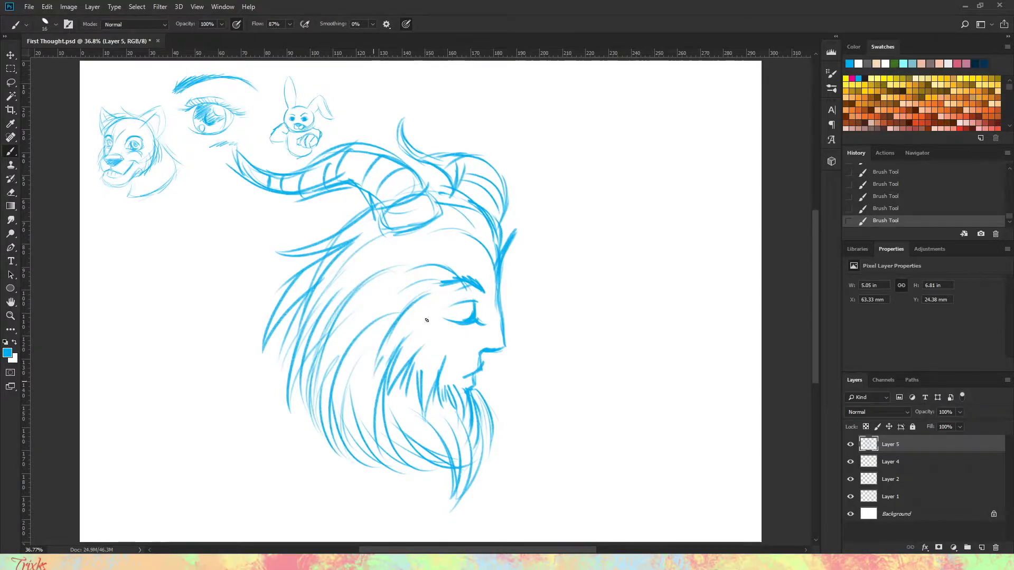
left_click_drag(427, 320, 378, 378)
left_click_drag(467, 239, 486, 293)
left_click_drag(452, 244, 494, 308)
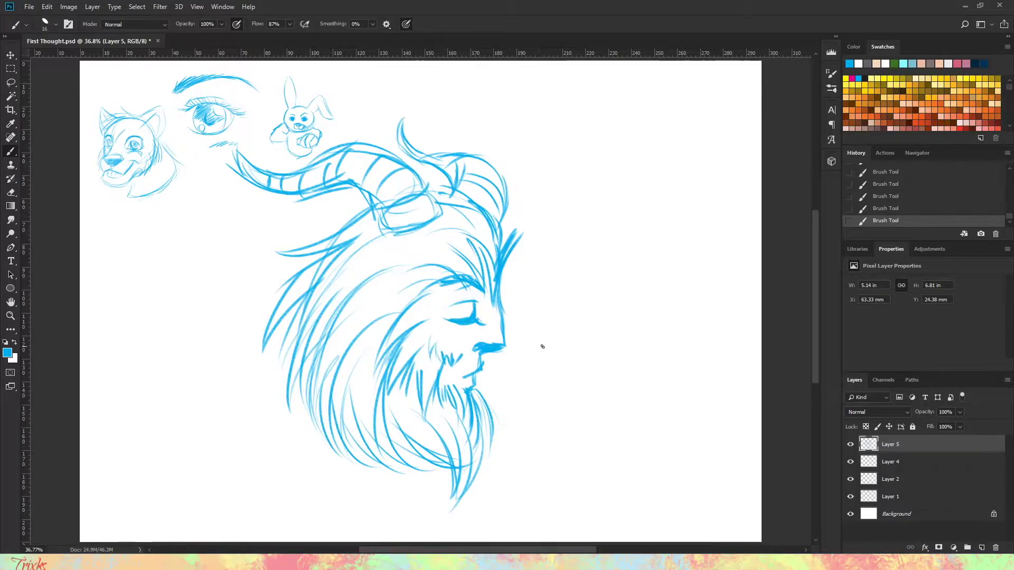
Step: Scale the beast down with Free Transform, move it left, and add a new empty layer
key("ctrl+t")
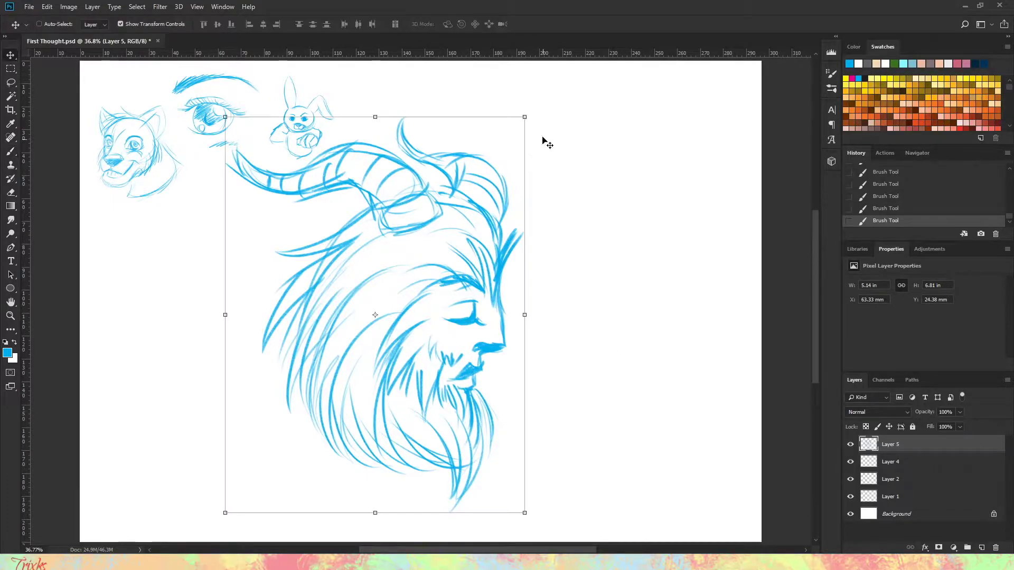
left_click_drag(532, 117, 441, 174)
key("Return")
left_click_drag(460, 309, 362, 310)
key("ctrl+shift+alt+n")
Step: Sketch the new head's hairline, hair sweep, bun outline and jaw line
left_click_drag(496, 275, 482, 317)
left_click_drag(483, 313, 491, 337)
left_click_drag(536, 295, 597, 333)
mouse_move(630, 248)
left_mouse_down()
mouse_move(581, 340)
mouse_move(645, 255)
mouse_move(650, 288)
left_mouse_up()
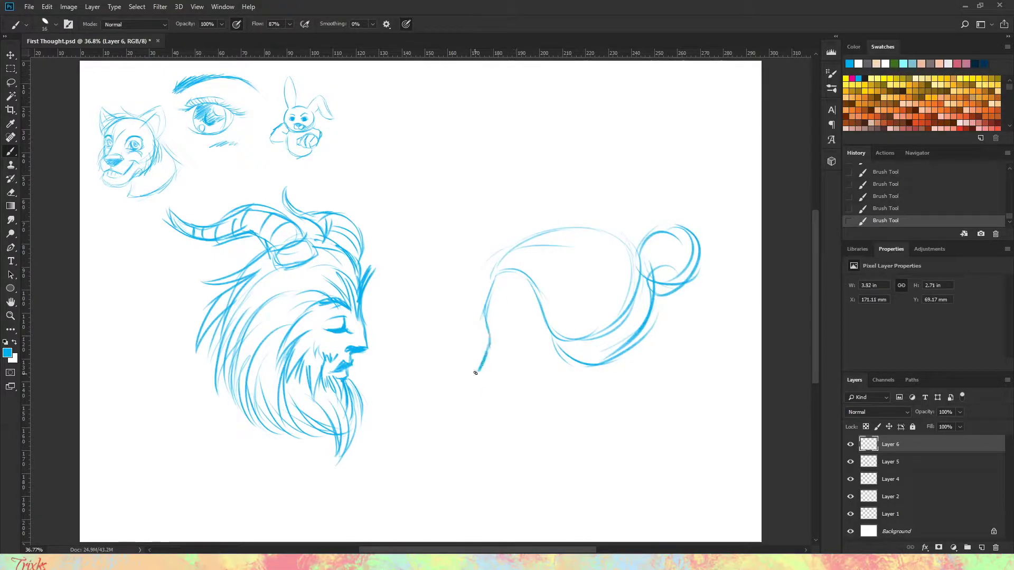
left_click_drag(507, 421, 521, 433)
Step: Draw long hair flowing from the neck, refine the bun, and add the closed eye, lash line and lips
left_click_drag(655, 317, 708, 459)
mouse_move(592, 398)
left_mouse_down()
mouse_move(595, 432)
mouse_move(708, 457)
left_mouse_up()
left_click_drag(641, 351, 739, 483)
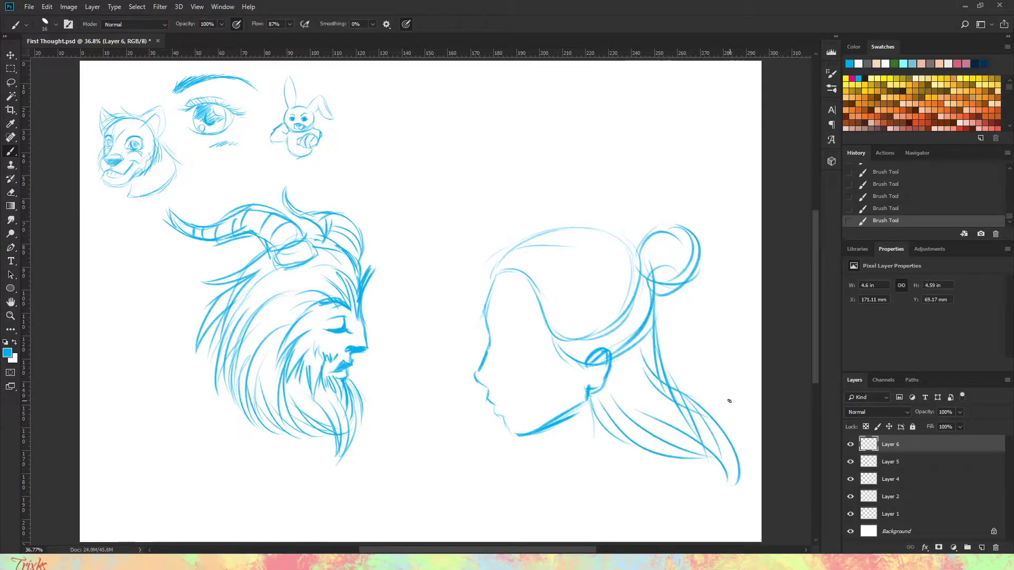
left_click_drag(558, 290, 634, 299)
left_click_drag(522, 260, 653, 249)
left_click_drag(684, 244, 673, 299)
left_click_drag(497, 346, 509, 361)
left_click_drag(488, 395, 516, 405)
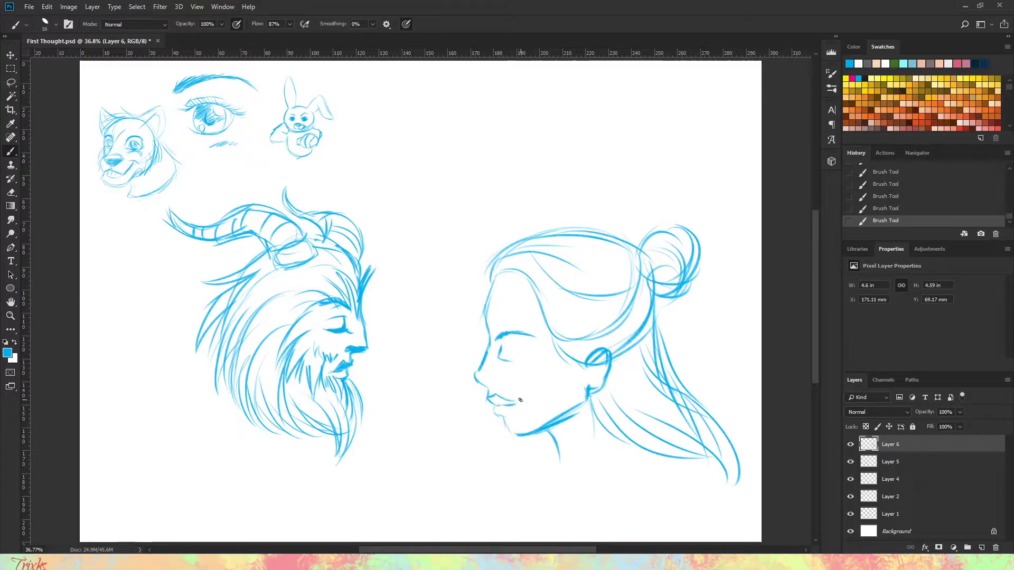
left_click_drag(489, 364, 522, 360)
Step: Lasso the woman's eye and free-transform it up and to the right
key("l")
left_click_drag(491, 323, 546, 385)
right_click(506, 353)
left_click(532, 457)
left_click_drag(509, 352, 526, 331)
key("Return")
key("ctrl+d")
key("b")
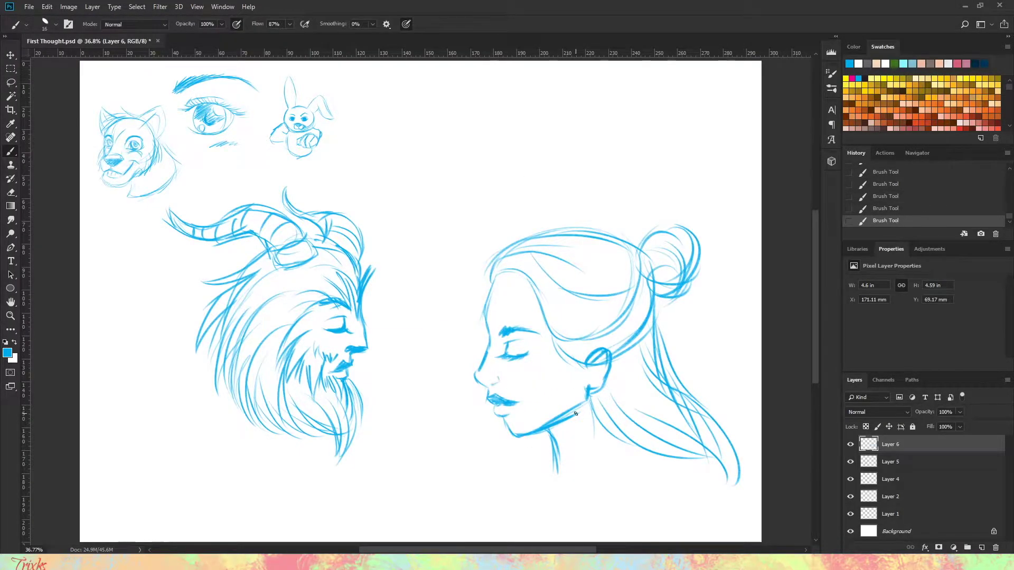
Step: Shrink the woman's head, place it beside the beast, and shift both rightward together
key("ctrl+t")
left_click_drag(740, 219, 582, 267)
key("Return")
key("v")
mouse_move(495, 388)
left_mouse_down()
mouse_move(280, 436)
mouse_move(228, 405)
left_mouse_up()
left_click(374, 373, "ctrl+shift")
mouse_move(374, 373)
left_mouse_down()
mouse_move(382, 388)
mouse_move(660, 296)
left_mouse_up()
Step: Merge the woman and beast layers into one
key("b")
right_click(926, 458)
left_click(926, 442)
scroll(408, 279, "up", 5)
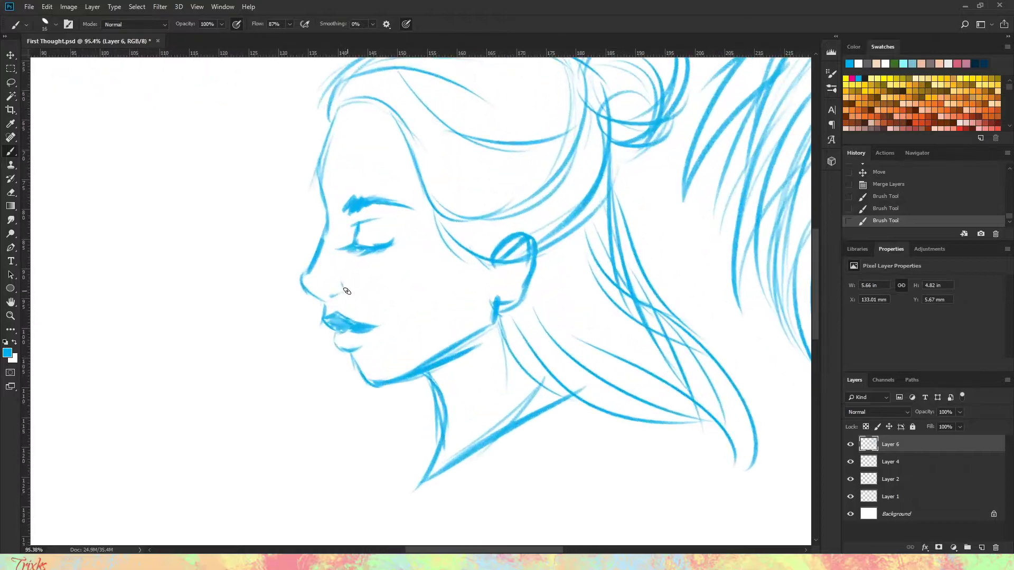
Step: Add more hair strokes near the bun and clean stray lines by the ear
left_click_drag(431, 304, 357, 419)
left_click_drag(491, 211, 446, 358)
key("e")
key("b")
left_click_drag(344, 306, 418, 370)
scroll(477, 405, "down", 5)
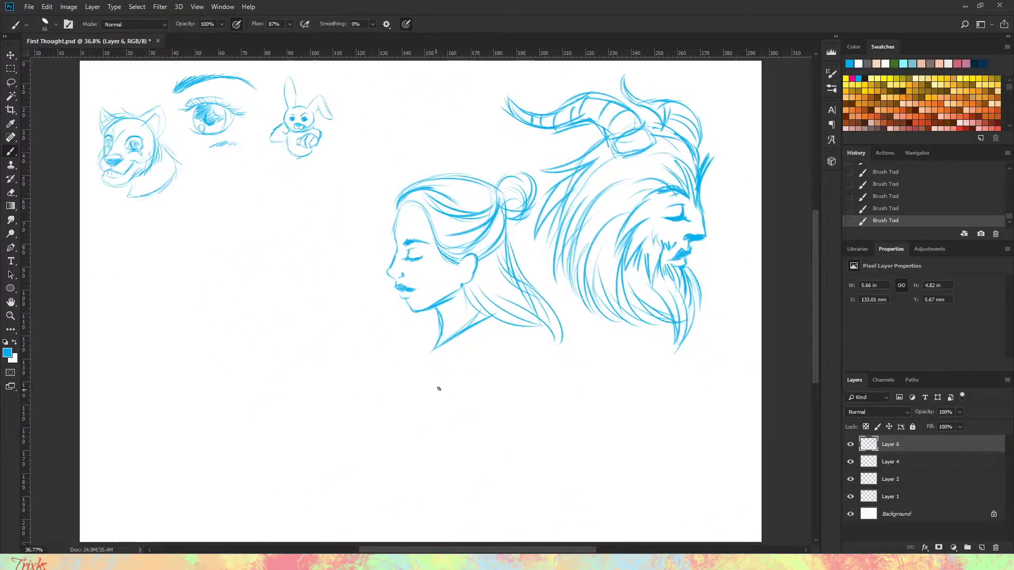
Step: Group the doodle layers as 'doodles', hide the group, and add a new empty layer
left_click(928, 491, "shift")
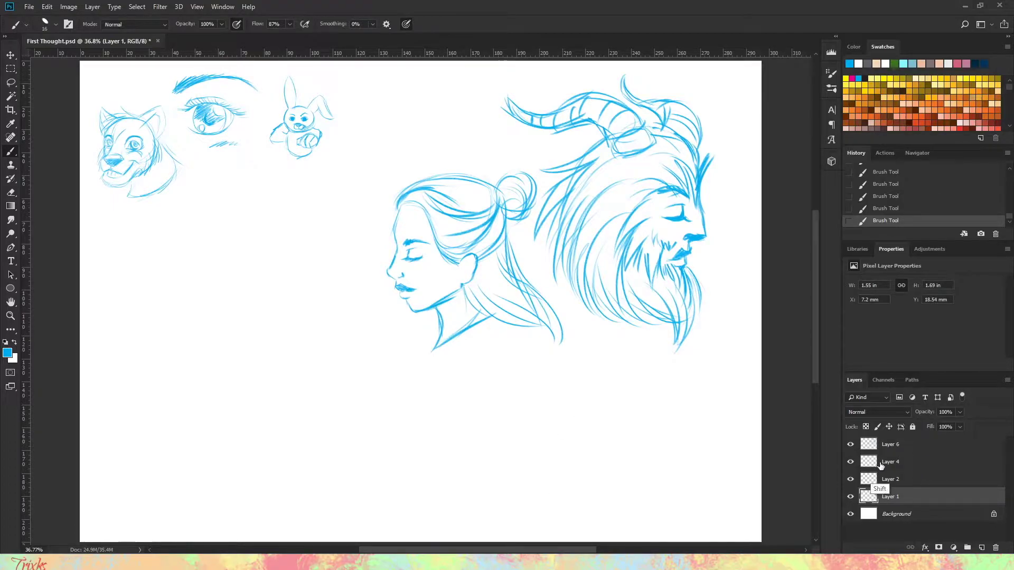
key("ctrl+g")
type("les")
key("Return")
left_click(982, 548)
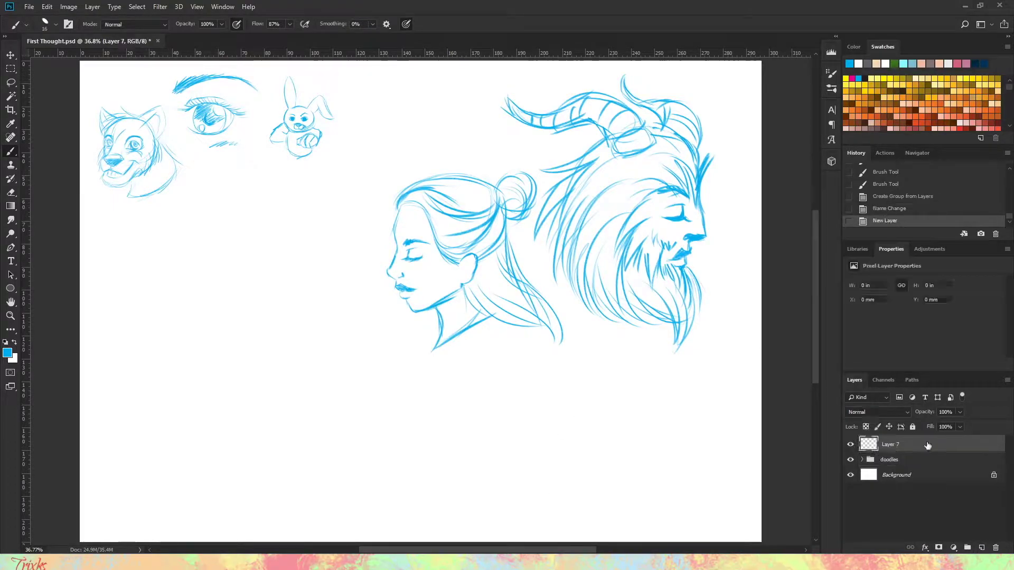
left_click(850, 459)
Step: Draw a circle for the wolf's head on the new layer
left_click(109, 369)
mouse_move(363, 274)
left_mouse_down()
mouse_move(430, 229)
mouse_move(459, 313)
left_mouse_up()
left_click(152, 273)
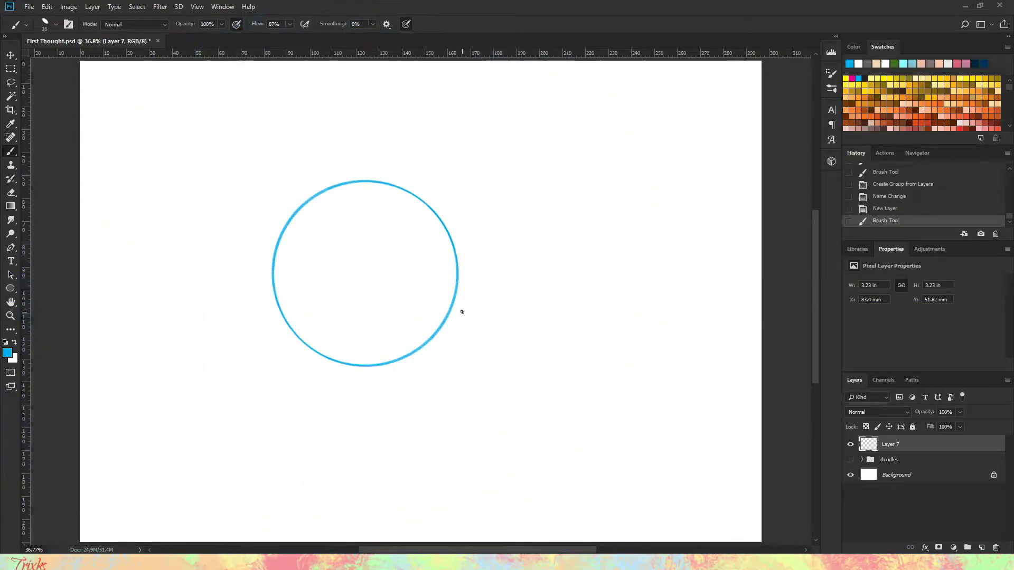
key("v")
Step: Try Shell Lower and Shell Upper warps on the circle, then flatten the bend
key("ctrl+t")
left_click(444, 24)
left_click(106, 23)
left_click(93, 119)
left_click(106, 24)
left_click(93, 128)
left_click_drag(190, 21, 153, 21)
Step: Apply a perspective distortion to tilt the head circle
left_click(444, 24)
right_click(534, 275)
left_click(552, 335)
left_click_drag(581, 177, 582, 137)
key("ctrl+z")
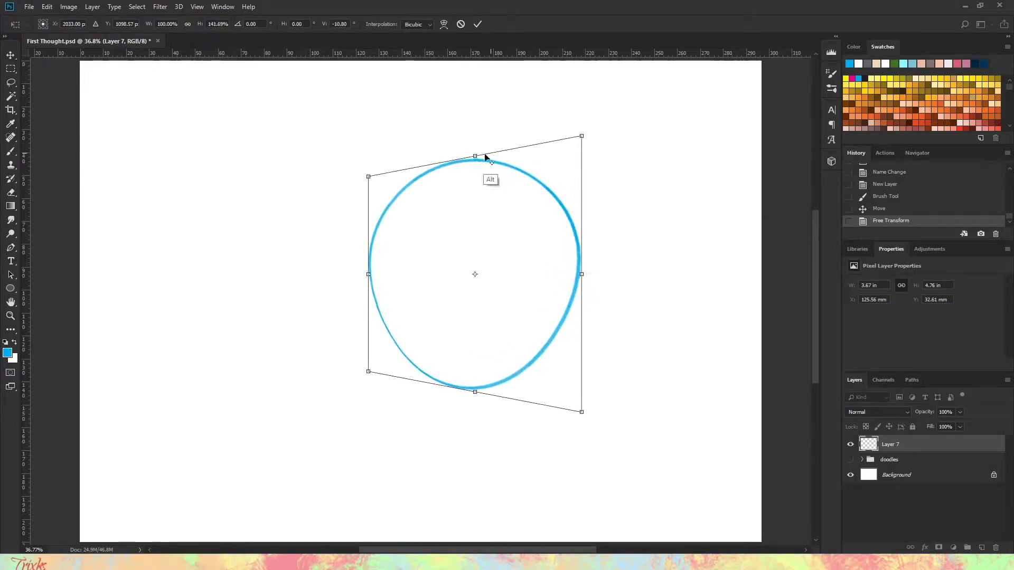
key("Return")
Step: Sketch diagonal construction guides inside the circle and the jaw line below it
key("b")
left_click_drag(391, 257, 417, 283)
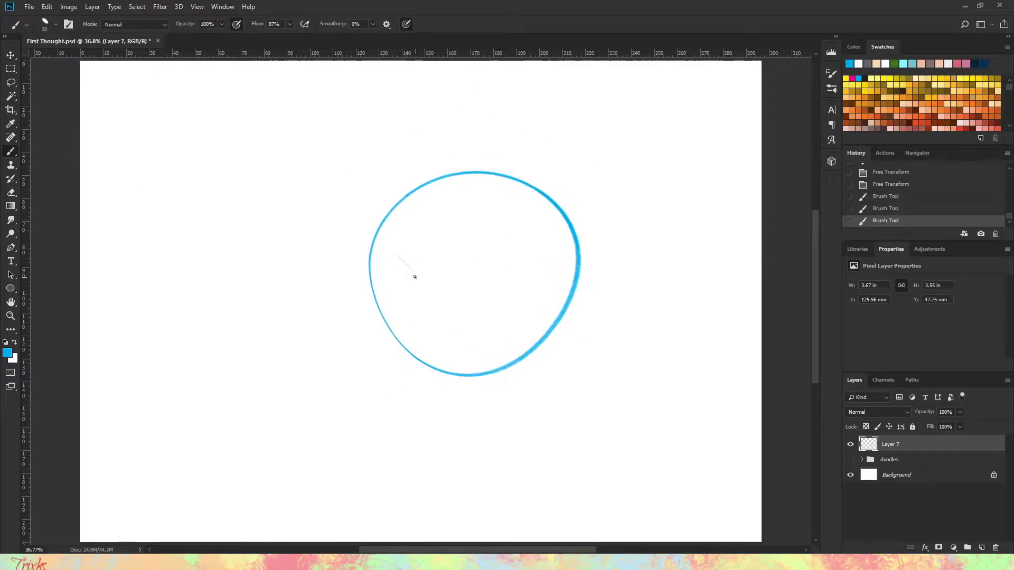
key("ctrl+alt+z")
key("ctrl+alt+z")
key("ctrl+alt+z")
key("ctrl+alt+z")
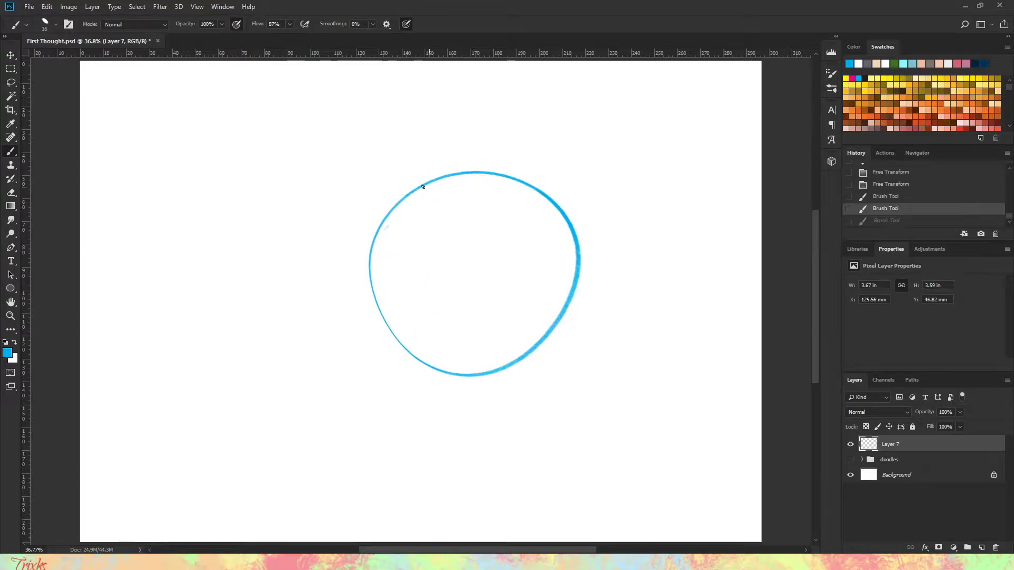
left_click_drag(452, 148, 395, 222)
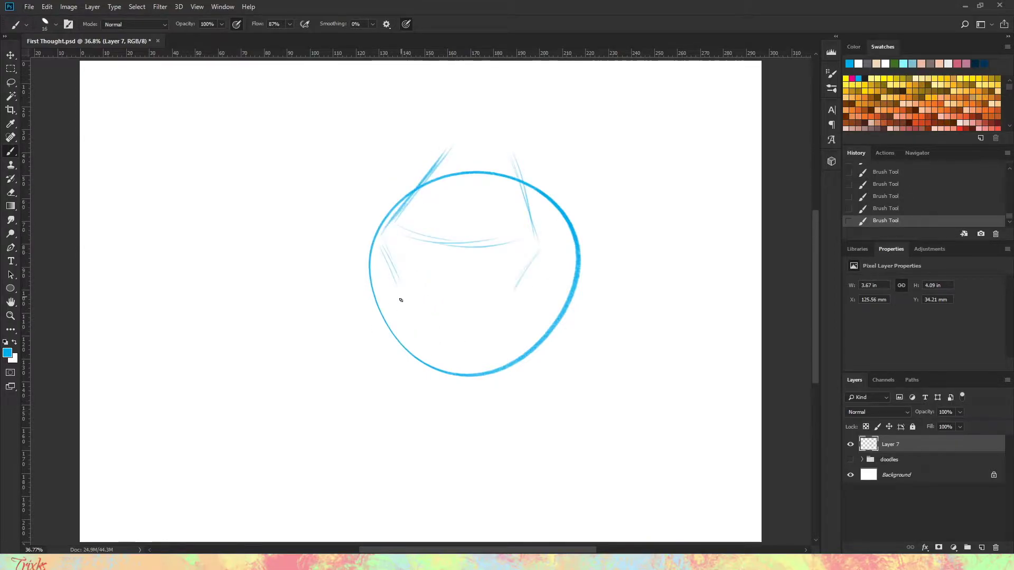
key("ctrl+alt+z")
key("ctrl+alt+z")
key("ctrl+alt+z")
left_click_drag(389, 346, 427, 263)
left_click_drag(382, 267, 388, 338)
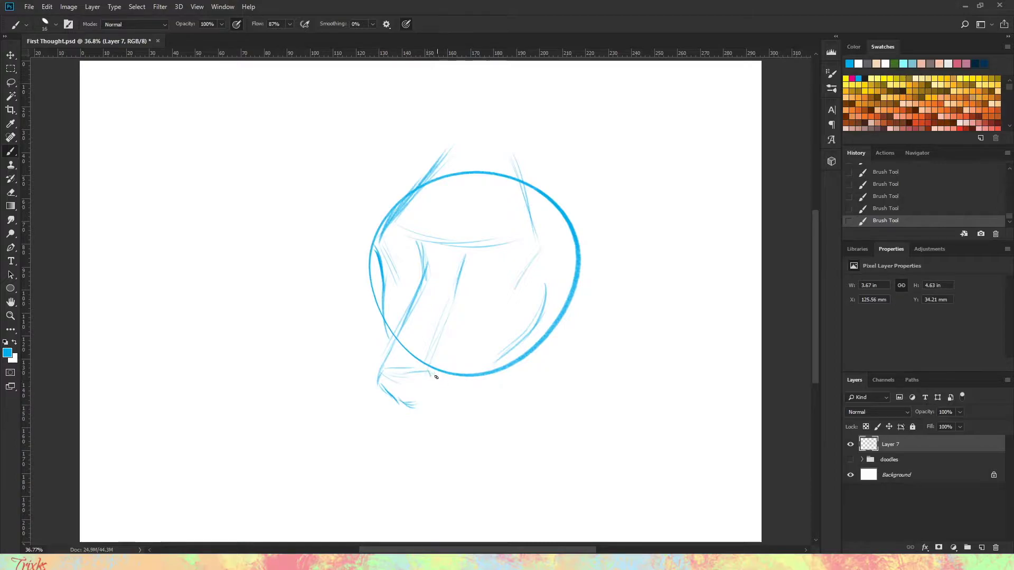
left_click_drag(397, 382, 454, 416)
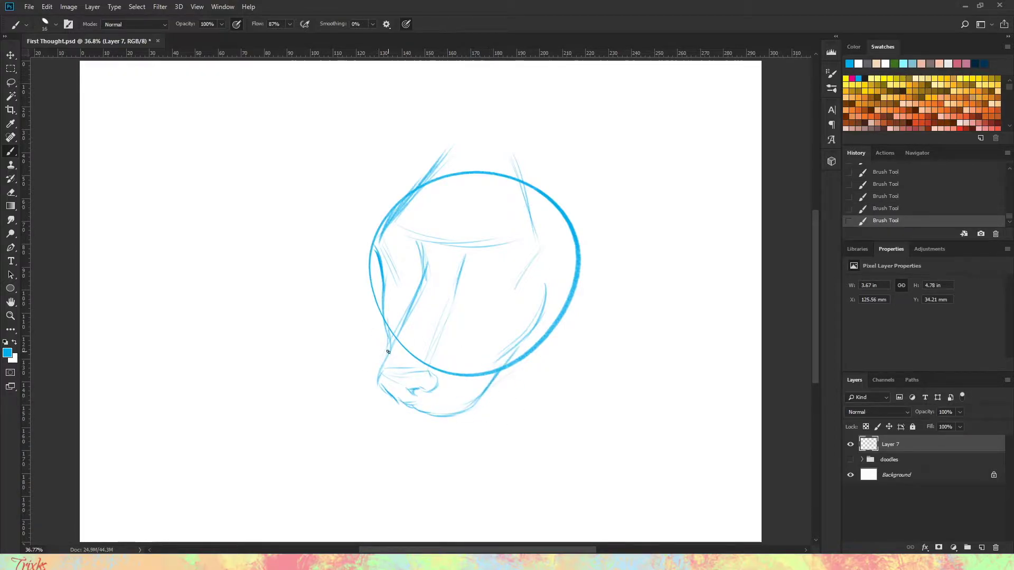
Step: Outline both sides of the head, the lower jaw, the ears and forehead fur
left_click_drag(351, 304, 449, 152)
left_click_drag(523, 171, 618, 296)
left_click_drag(582, 246, 605, 344)
left_click_drag(594, 330, 496, 376)
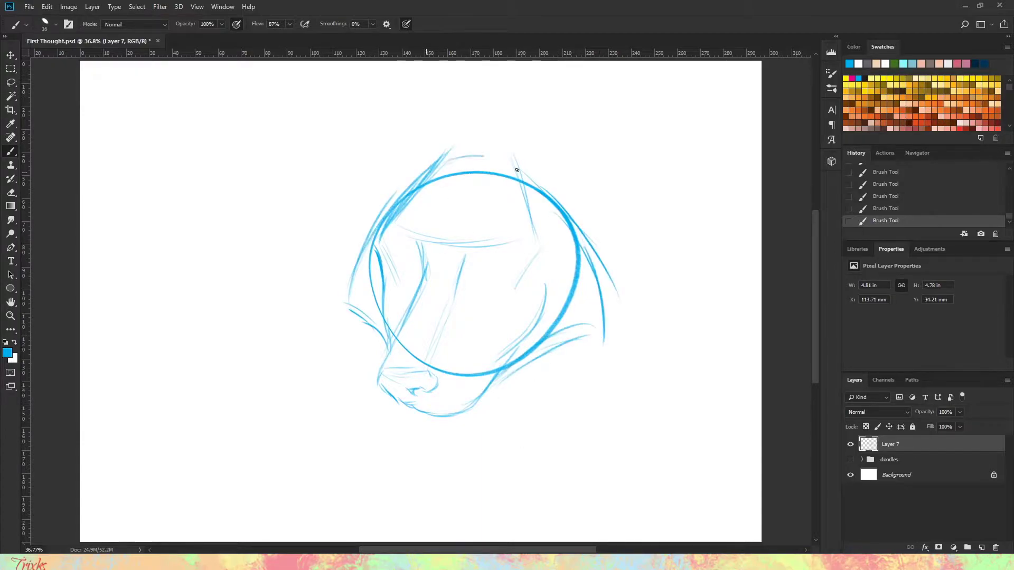
left_click_drag(349, 135, 342, 109)
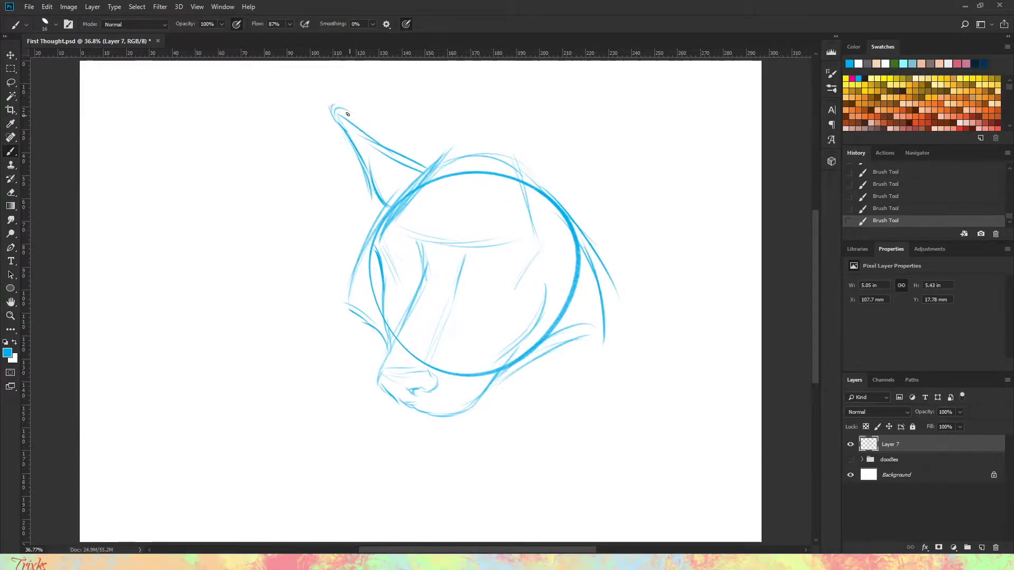
mouse_move(583, 214)
left_mouse_down()
mouse_move(581, 138)
mouse_move(605, 245)
left_mouse_up()
left_click_drag(462, 128, 418, 174)
left_click_drag(521, 98, 482, 132)
left_click_drag(448, 133, 390, 195)
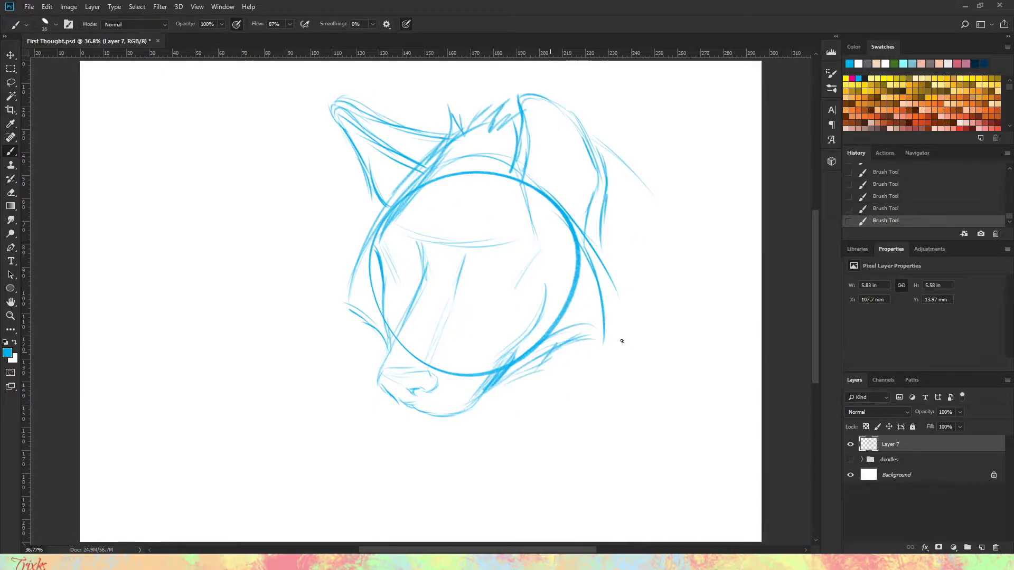
Step: Add jaw fur, a neck line, outer mane arcs and long fur sweeping from the neck
left_click_drag(622, 342, 586, 211)
left_click_drag(613, 333, 539, 354)
left_click_drag(483, 399, 502, 454)
left_click_drag(591, 140, 480, 485)
left_click_drag(671, 401, 463, 496)
left_click_drag(602, 136, 691, 212)
left_click_drag(596, 343, 523, 501)
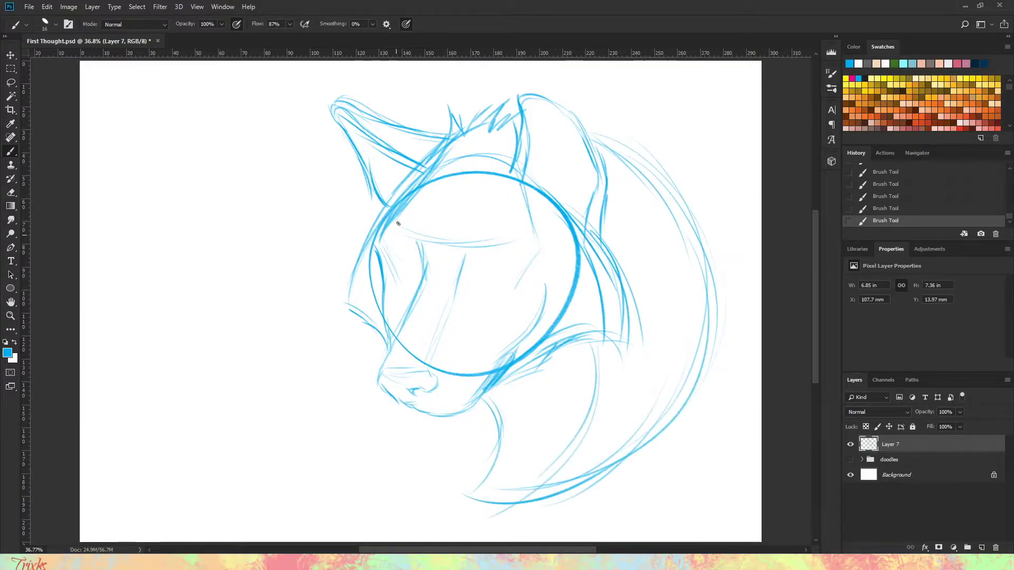
mouse_move(380, 340)
left_mouse_down()
mouse_move(215, 376)
mouse_move(90, 468)
left_mouse_up()
mouse_move(687, 211)
left_mouse_down()
mouse_move(702, 261)
mouse_move(746, 267)
mouse_move(761, 338)
left_mouse_up()
left_click_drag(729, 221, 751, 423)
left_click_drag(502, 416, 465, 527)
scroll(481, 283, "up", 3)
key("ctrl+z")
key("ctrl+z")
Step: Draw a faint brow line and the lids of both eyes, trimming the right lower lid
left_click_drag(352, 225, 556, 254)
left_click_drag(310, 236, 365, 264)
left_click_drag(321, 240, 338, 272)
left_click_drag(331, 267, 362, 270)
key("ctrl+z")
left_click_drag(478, 259, 527, 253)
key("e")
mouse_move(470, 288)
left_mouse_down()
mouse_move(491, 269)
mouse_move(530, 284)
left_mouse_up()
Step: Draw the right eye's upper lid and outer corner, then erase stray face-edge lines
key("b")
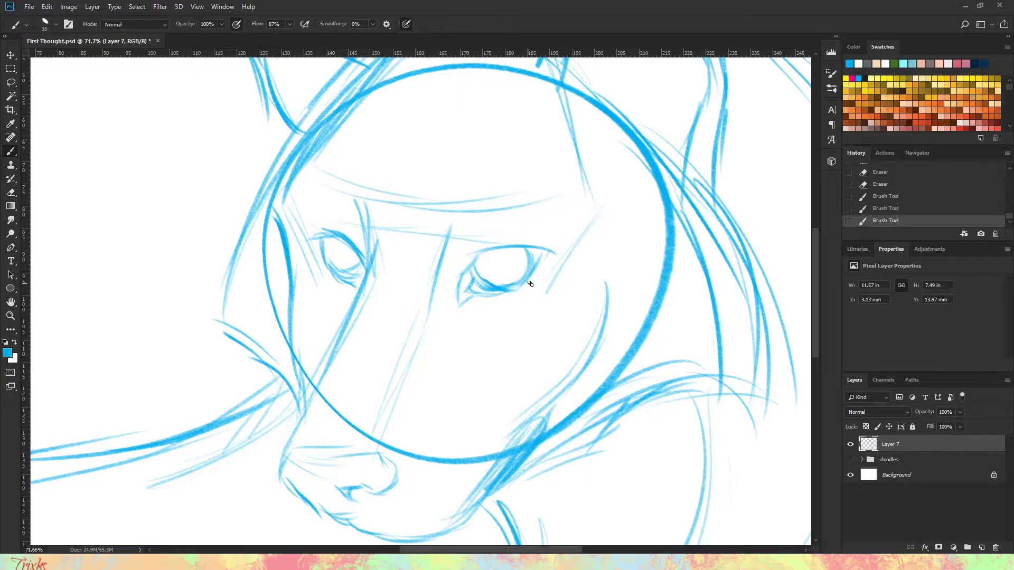
left_click_drag(474, 236, 626, 274)
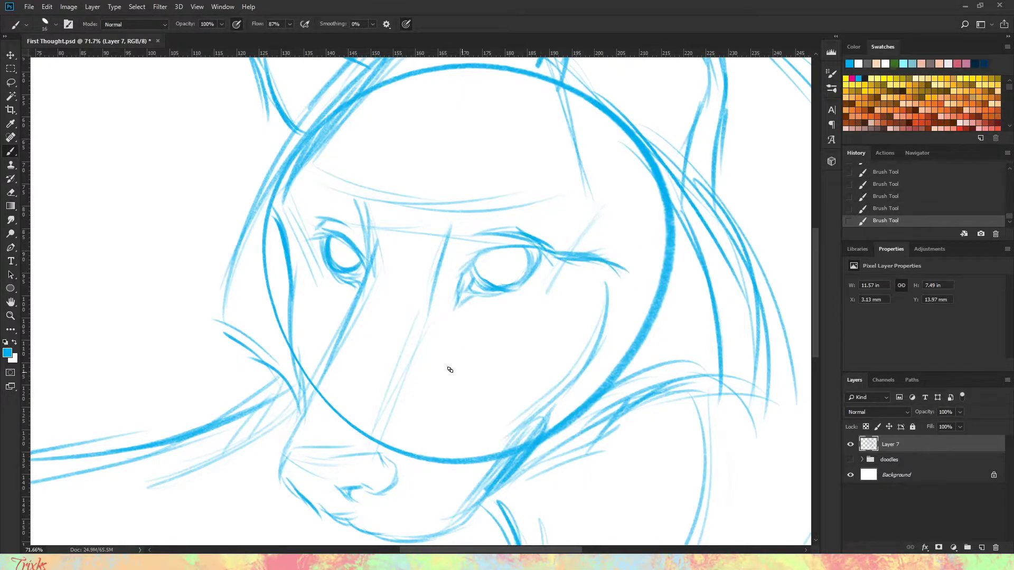
left_click_drag(288, 222, 330, 233)
key("e")
mouse_move(283, 320)
left_mouse_down()
mouse_move(271, 269)
mouse_move(317, 114)
left_mouse_up()
mouse_move(302, 362)
left_mouse_down()
mouse_move(532, 430)
mouse_move(683, 287)
mouse_move(552, 208)
left_mouse_up()
scroll(478, 302, "up", 5)
scroll(478, 302, "down", 5)
Step: Firm up the nose, darkening the nostril and muzzle line
key("b")
mouse_move(277, 408)
left_mouse_down()
mouse_move(359, 407)
mouse_move(293, 454)
left_mouse_up()
mouse_move(304, 459)
left_mouse_down()
mouse_move(367, 467)
mouse_move(328, 454)
mouse_move(369, 453)
left_mouse_up()
left_click_drag(376, 408, 392, 446)
left_click_drag(288, 394, 346, 282)
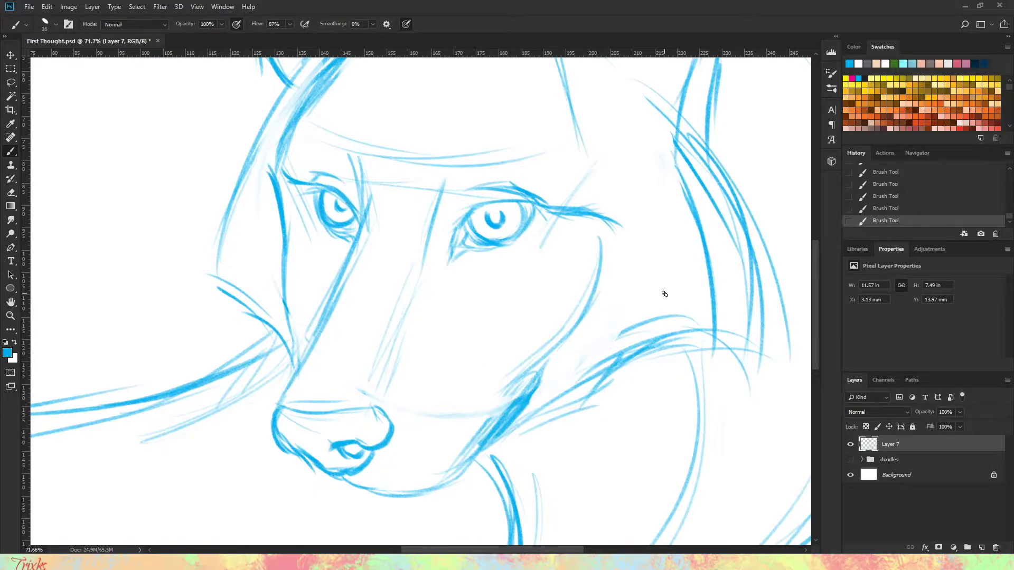
scroll(534, 210, "up", 2)
scroll(363, 396, "up", 4)
scroll(363, 396, "down", 5)
Step: Lighten the construction lines on the cheeks, jaw, forehead and upper head
key("e")
left_click_drag(375, 251, 381, 270)
left_click_drag(373, 248, 391, 332)
left_click_drag(544, 285, 528, 336)
left_click_drag(530, 330, 480, 372)
left_click_drag(516, 193, 534, 233)
mouse_move(504, 158)
left_mouse_down()
mouse_move(489, 150)
mouse_move(444, 158)
left_mouse_up()
left_click_drag(407, 201, 429, 161)
Step: Extend the inner ear line and redraw the right cheek lines
key("b")
mouse_move(528, 138)
left_mouse_down()
mouse_move(523, 203)
mouse_move(584, 219)
mouse_move(631, 353)
left_mouse_up()
key("e")
key("b")
left_click_drag(626, 338, 557, 347)
Step: Add fur strokes on the cheeks, mane, muzzle and lower left
left_click_drag(379, 212, 346, 255)
left_click_drag(365, 264, 342, 317)
left_click_drag(589, 243, 618, 287)
left_click_drag(645, 169, 718, 214)
mouse_move(696, 249)
left_mouse_down()
mouse_move(752, 316)
mouse_move(734, 368)
left_mouse_up()
left_click_drag(374, 324, 313, 360)
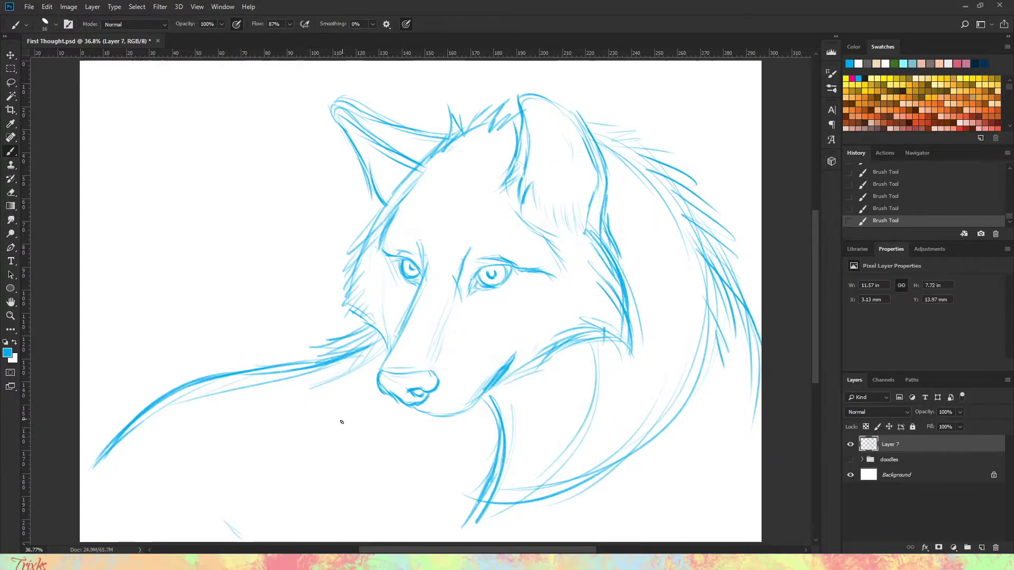
left_click_drag(158, 410, 81, 479)
Step: Erase the lower chest strokes and redraw the chest fur and right-edge strokes
key("e")
left_click_drag(485, 521, 650, 435)
left_click_drag(686, 354, 616, 439)
left_click_drag(475, 529, 512, 460)
key("b")
left_click_drag(497, 412, 525, 486)
left_click_drag(728, 529, 761, 439)
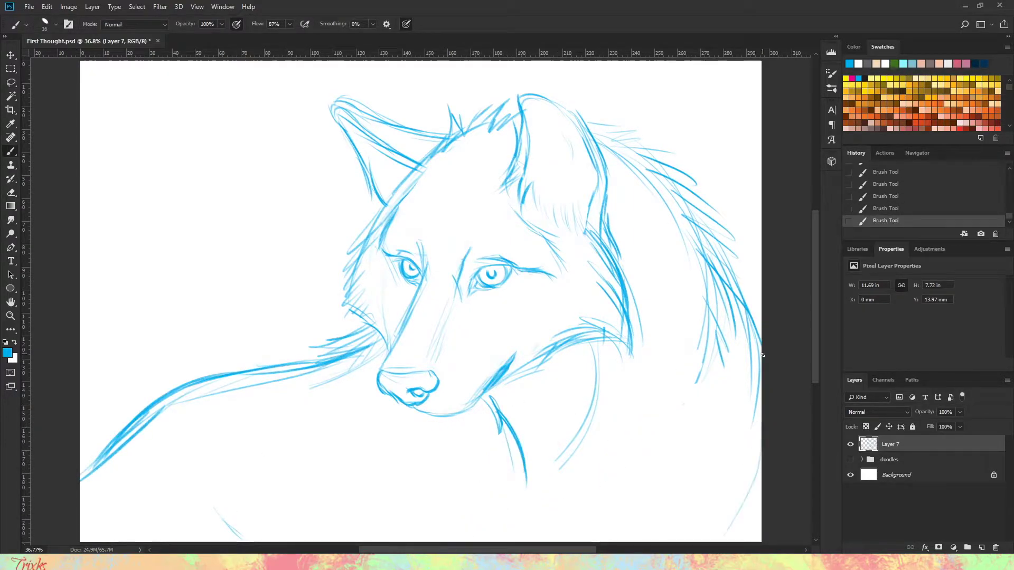
Step: Add fur inside the right ear and tufts between the ears, then add empty Layer 8
mouse_move(552, 122)
left_mouse_down()
mouse_move(587, 211)
mouse_move(560, 196)
left_mouse_up()
left_click_drag(602, 140, 641, 248)
left_click_drag(581, 116, 631, 174)
mouse_move(431, 174)
left_mouse_down()
mouse_move(449, 118)
mouse_move(475, 79)
left_mouse_up()
left_click_drag(429, 138, 409, 188)
key("ctrl+shift+alt+n")
left_click(831, 88)
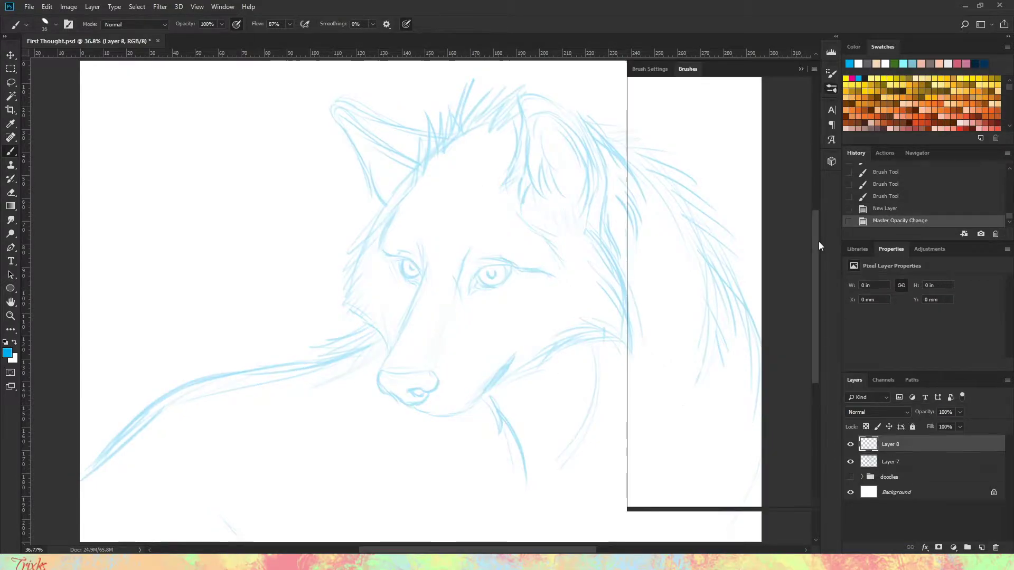
Step: Set up a small black Shader brush and zoom the view to 100%
scroll(814, 354, "up", 1)
left_click(707, 230)
left_click(832, 88)
key("d")
right_click(393, 221)
key("Return")
key("ctrl+z")
mouse_move(520, 163)
left_mouse_down()
mouse_move(482, 197)
mouse_move(383, 213)
left_mouse_up()
key("ctrl+1")
key("x")
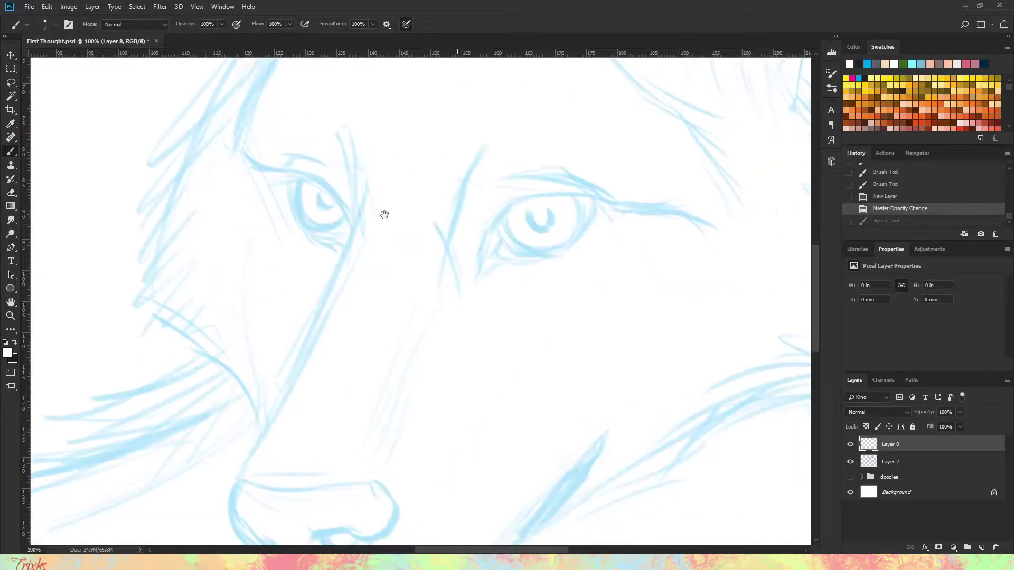
Step: Ink the muzzle line down to the nose, the nose's bottom outline and the jaw line
left_click_drag(346, 249, 238, 480)
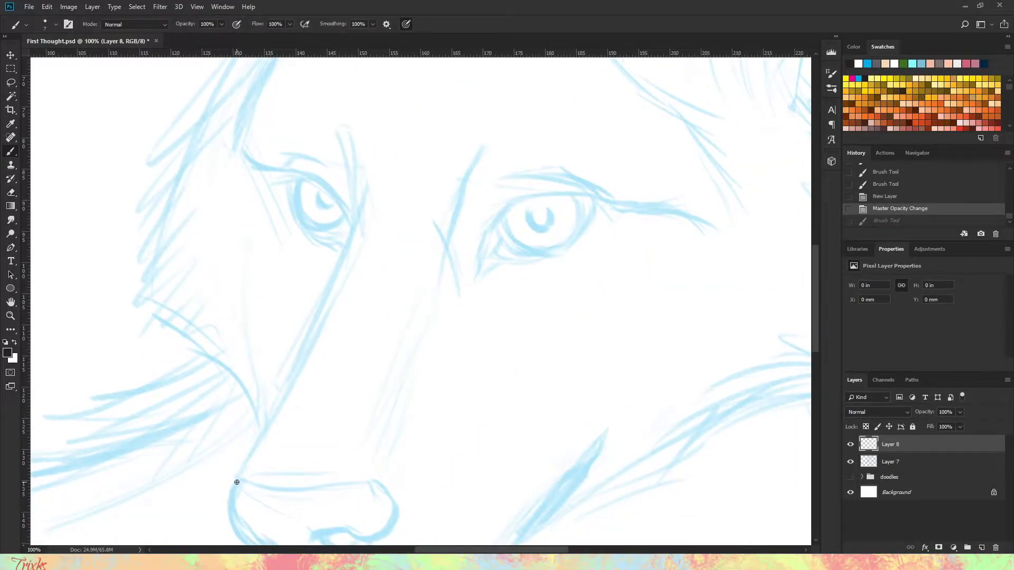
left_click_drag(327, 453, 330, 241)
mouse_move(240, 269)
left_mouse_down()
mouse_move(244, 305)
mouse_move(333, 359)
mouse_move(378, 266)
mouse_move(240, 269)
left_mouse_up()
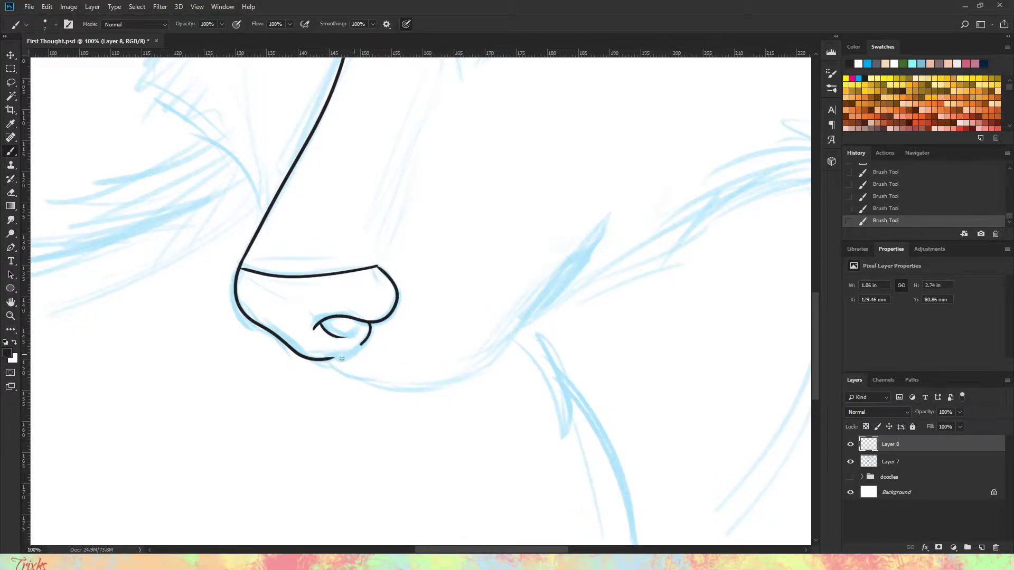
mouse_move(426, 388)
left_mouse_down()
mouse_move(497, 357)
mouse_move(601, 226)
mouse_move(437, 285)
left_mouse_up()
mouse_move(377, 373)
left_mouse_down()
mouse_move(554, 273)
mouse_move(450, 355)
mouse_move(544, 296)
left_mouse_up()
Step: Draw curved fur strokes for the cheek tufts, redoing any that miss
left_click_drag(549, 284, 577, 317)
left_click_drag(576, 257, 593, 312)
key("ctrl+z")
left_click_drag(536, 220, 590, 365)
left_click_drag(580, 191, 591, 364)
left_click_drag(645, 235, 536, 372)
left_click_drag(441, 167, 542, 305)
left_click_drag(503, 269, 526, 332)
key("ctrl+z")
left_click_drag(496, 253, 531, 396)
left_click_drag(501, 341, 515, 360)
Step: Redraw the lower cheek fur curves and add curved fur strokes above the cheek
key("ctrl+z")
key("ctrl+z")
key("ctrl+z")
left_click_drag(498, 294, 532, 417)
mouse_move(495, 328)
left_mouse_down()
mouse_move(500, 437)
mouse_move(505, 431)
left_mouse_up()
left_click_drag(452, 123, 486, 283)
left_click_drag(475, 216, 505, 303)
left_click_drag(491, 269, 467, 357)
Step: Ink the right ear's left contour, hair strokes and top curve
left_click_drag(256, 52, 324, 231)
left_click_drag(328, 148, 242, 336)
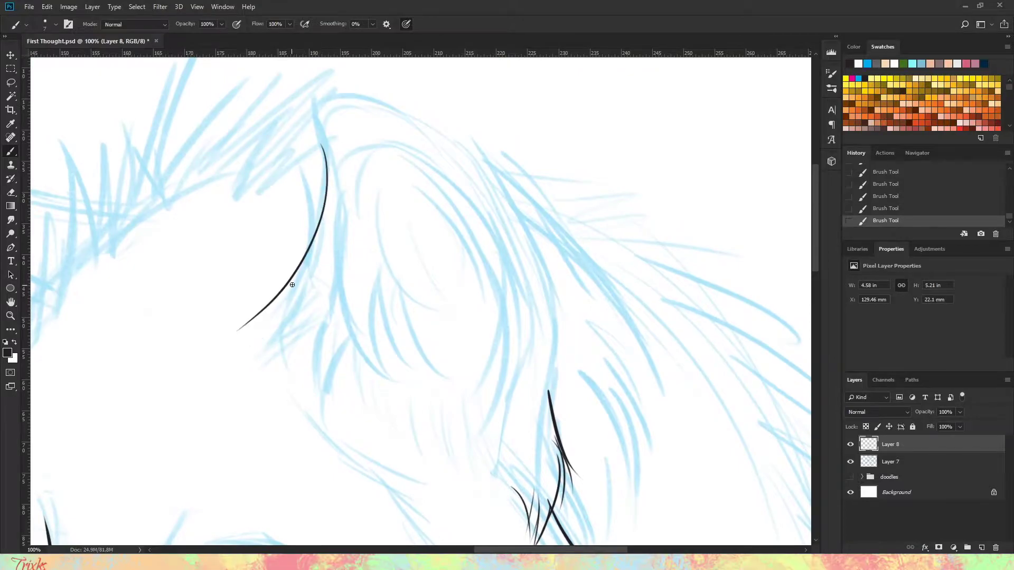
left_click_drag(297, 285, 258, 391)
left_click_drag(332, 197, 302, 281)
key("ctrl+z")
key("ctrl+z")
key("ctrl+z")
key("ctrl+z")
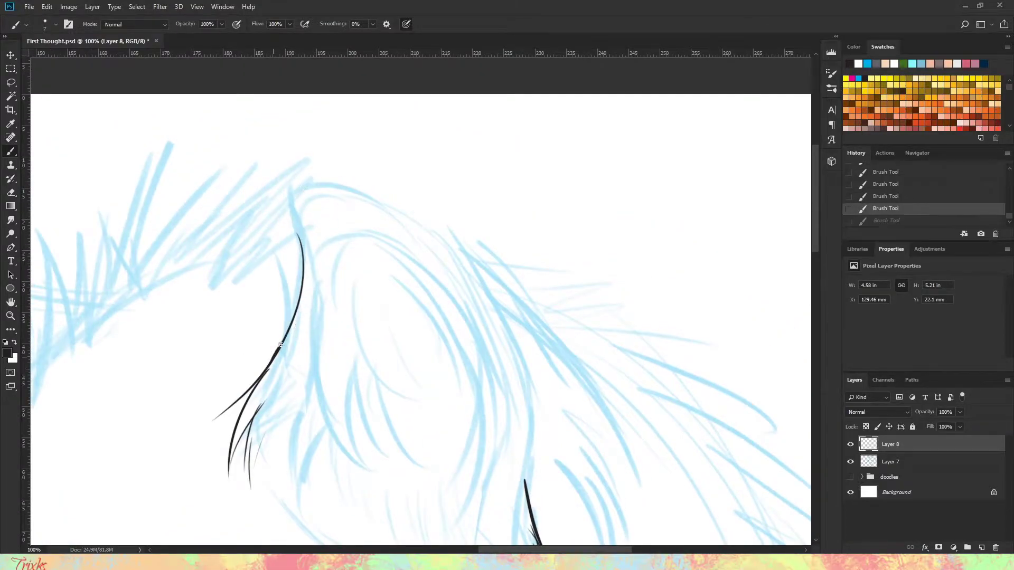
left_click_drag(272, 364, 328, 168)
left_click_drag(291, 201, 346, 156)
left_click_drag(325, 169, 433, 228)
Step: Draw the long outline down the ear's right side and over the ear top
key("ctrl+z")
key("ctrl+z")
mouse_move(315, 175)
left_mouse_down()
mouse_move(514, 401)
mouse_move(544, 528)
left_mouse_up()
left_click_drag(533, 454, 541, 526)
left_click_drag(545, 481, 538, 539)
left_click_drag(495, 277, 549, 364)
key("ctrl+z")
key("ctrl+z")
mouse_move(327, 156)
left_mouse_down()
mouse_move(470, 244)
mouse_move(522, 309)
left_mouse_up()
left_click_drag(369, 156, 425, 178)
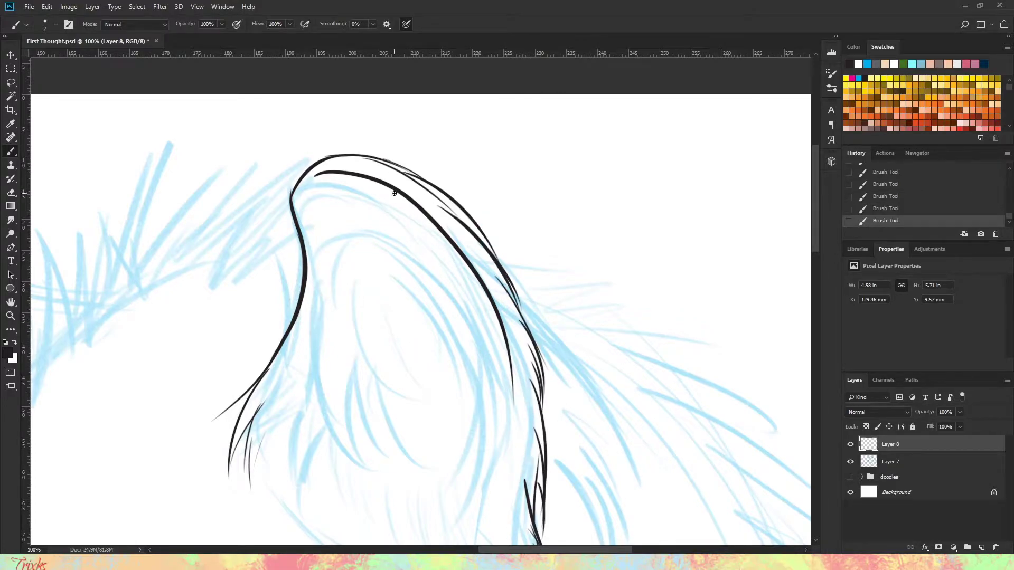
Step: Erase the end of the inner ear stroke and add short fur strokes inside the ear
key("e")
scroll(323, 355, "down", 5)
left_click_drag(317, 340, 310, 283)
key("b")
left_click_drag(338, 180, 324, 249)
left_click_drag(353, 222, 338, 292)
left_click_drag(368, 240, 354, 303)
left_click_drag(314, 256, 277, 341)
left_click_drag(318, 299, 303, 371)
scroll(317, 364, "down", 2)
left_click_drag(349, 332, 328, 371)
Step: Add inner curves at the ear tip and more fur strokes inside the ear
mouse_move(361, 133)
left_mouse_down()
mouse_move(336, 161)
mouse_move(388, 206)
mouse_move(372, 204)
left_mouse_up()
left_click_drag(390, 244, 364, 265)
left_click_drag(406, 376, 452, 433)
left_click_drag(450, 350, 465, 438)
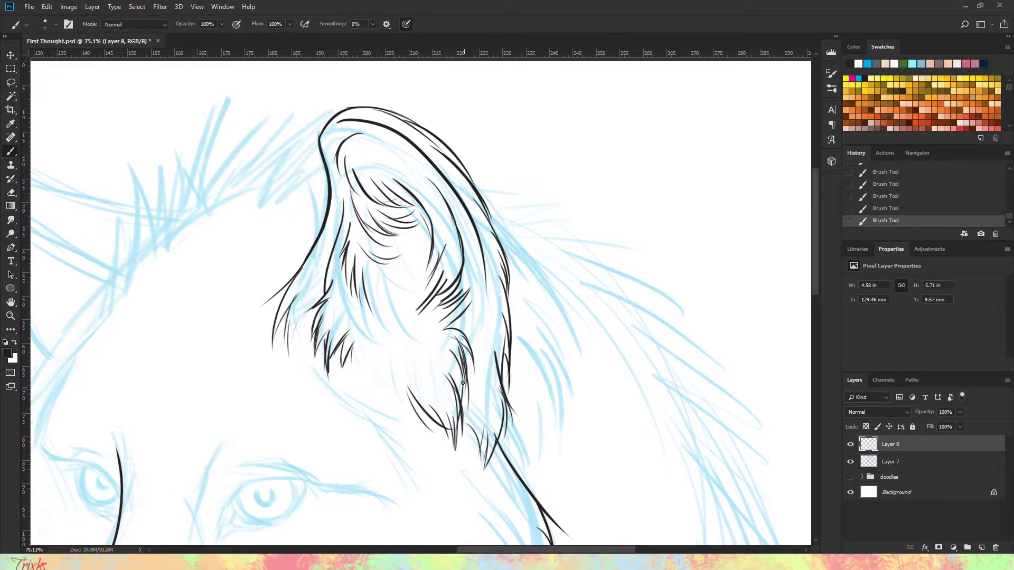
scroll(399, 367, "down", 3)
scroll(439, 257, "up", 5)
Step: Draw a long diagonal line down from the ear and try an upper outline for the right eye
left_click_drag(394, 273, 499, 369)
scroll(459, 317, "down", 6)
scroll(380, 297, "left", 3)
mouse_move(364, 209)
left_mouse_down()
mouse_move(338, 246)
mouse_move(341, 273)
mouse_move(450, 204)
mouse_move(323, 291)
left_mouse_up()
key("ctrl+z")
Step: Set brush Smoothing to 100% and redraw the right eye's upper line and eyelid
left_click(357, 24)
type("100")
key("Return")
key("ctrl+z")
left_click_drag(343, 238, 332, 266)
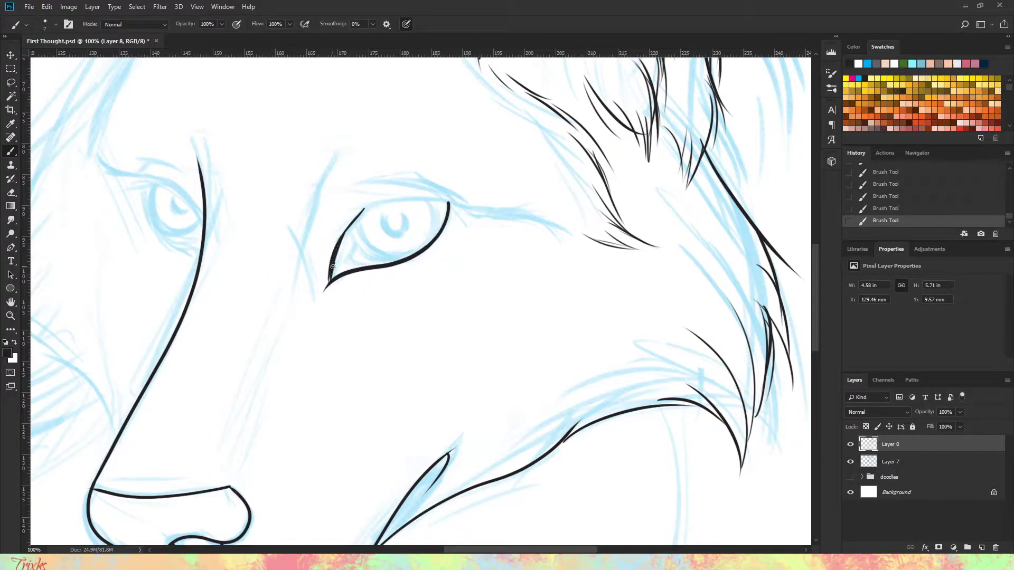
left_click_drag(449, 203, 328, 223)
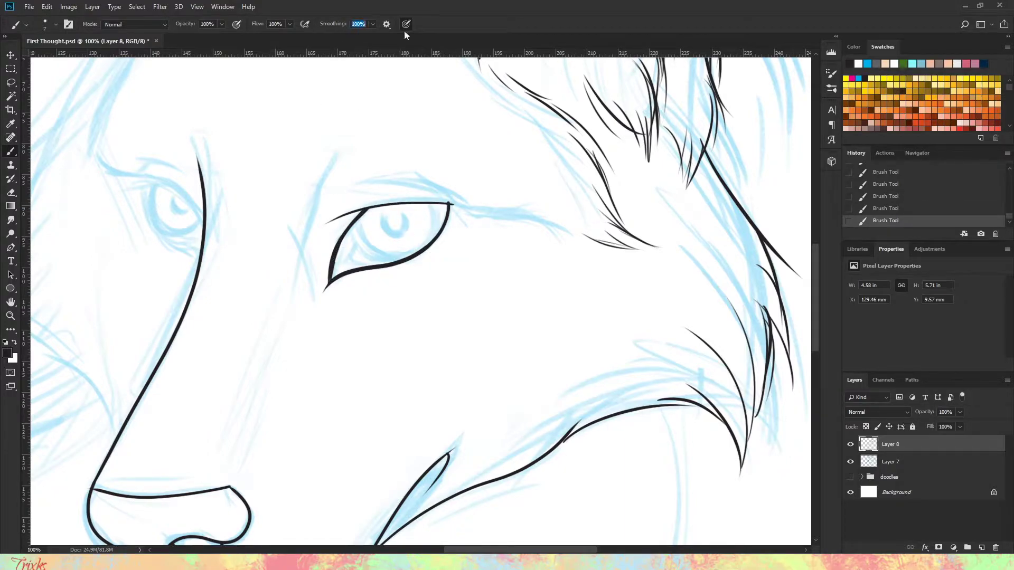
key("ctrl+z")
Step: Try several inner-eye and corner strokes, undoing them and keeping only the upper-left stroke
key("ctrl+z")
left_click_drag(439, 236, 440, 204)
left_click_drag(361, 225, 386, 259)
key("ctrl+z")
mouse_move(360, 221)
left_mouse_down()
mouse_move(406, 258)
mouse_move(400, 264)
left_mouse_up()
key("ctrl+z")
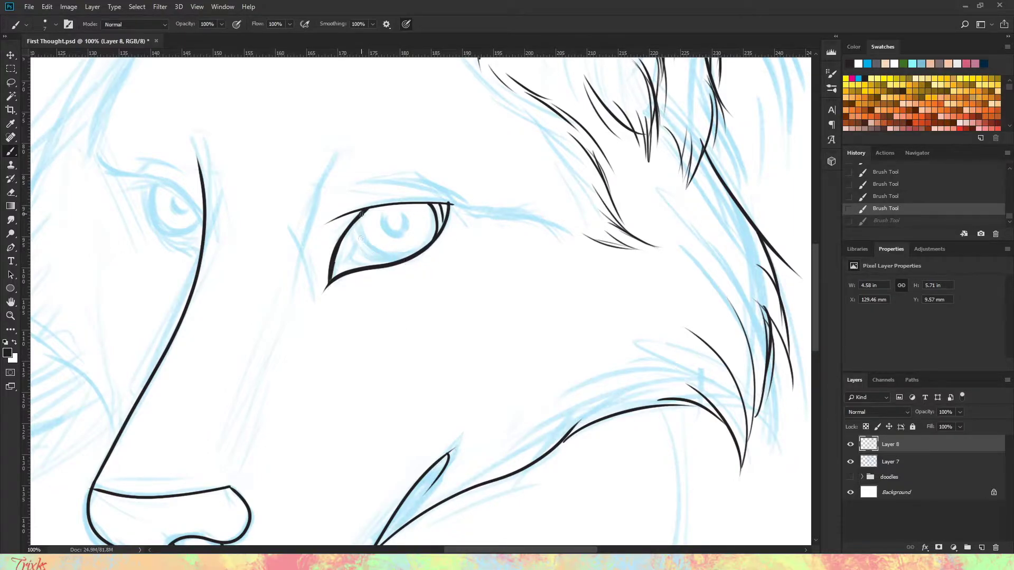
left_click_drag(355, 224, 402, 261)
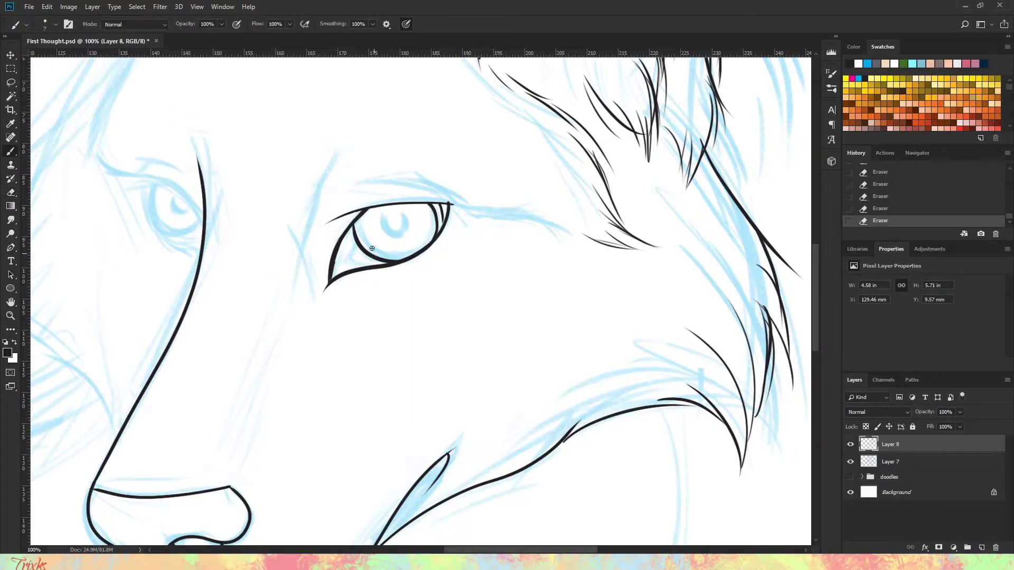
key("ctrl+z")
left_click_drag(370, 207, 342, 247)
key("ctrl+z")
mouse_move(364, 271)
left_mouse_down()
mouse_move(341, 267)
mouse_move(351, 252)
mouse_move(363, 264)
mouse_move(342, 256)
mouse_move(330, 280)
left_mouse_up()
key("ctrl+z")
key("ctrl+z")
key("ctrl+z")
left_click_drag(360, 212, 350, 221)
key("ctrl+z")
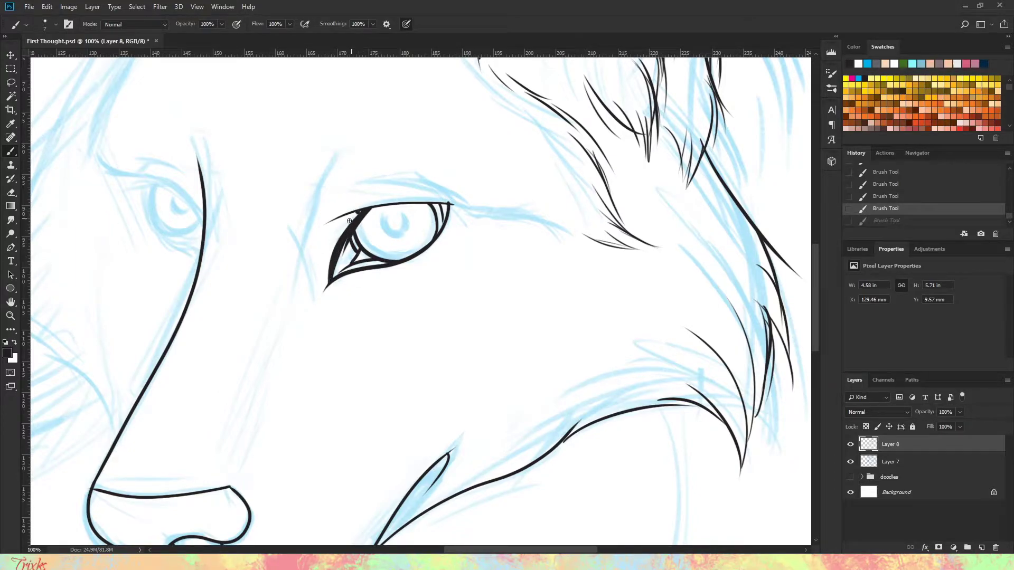
key("ctrl+shift+z")
Step: Ink a curved brow line above the lid with smoothing off and rework the muzzle line by the nose
key("e")
key("b")
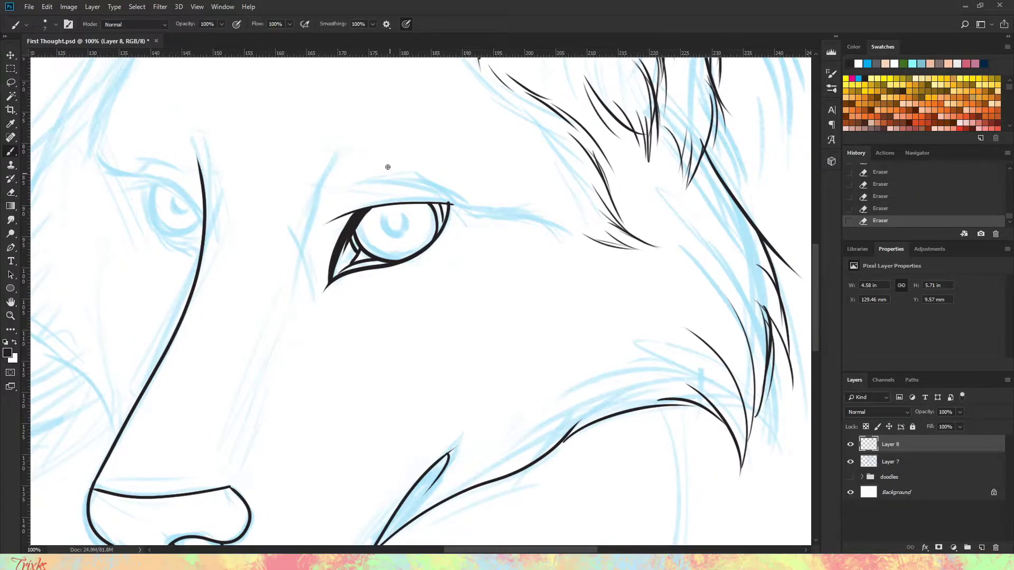
left_click_drag(343, 198, 433, 205)
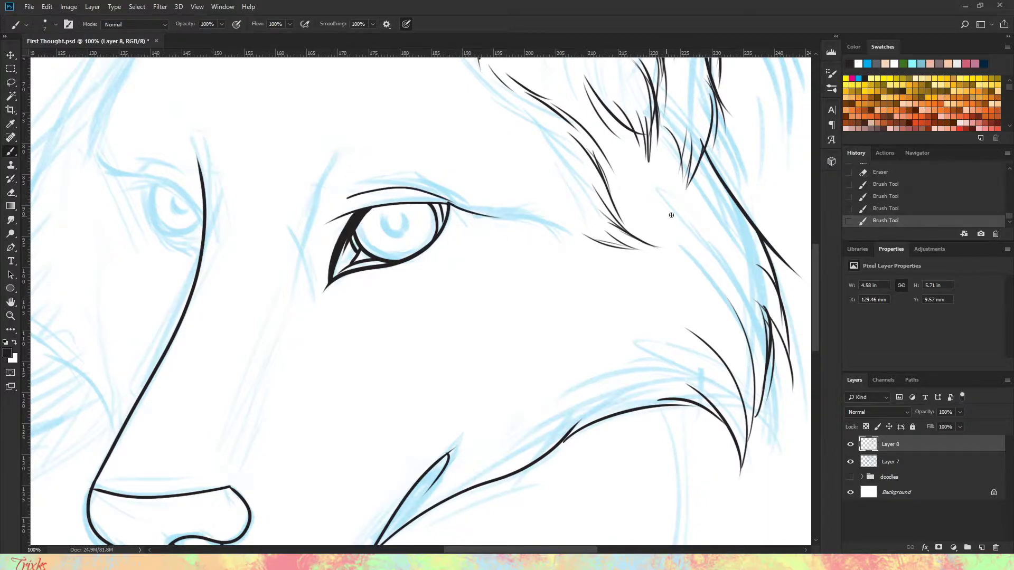
key("alt+0")
left_click_drag(465, 207, 569, 225)
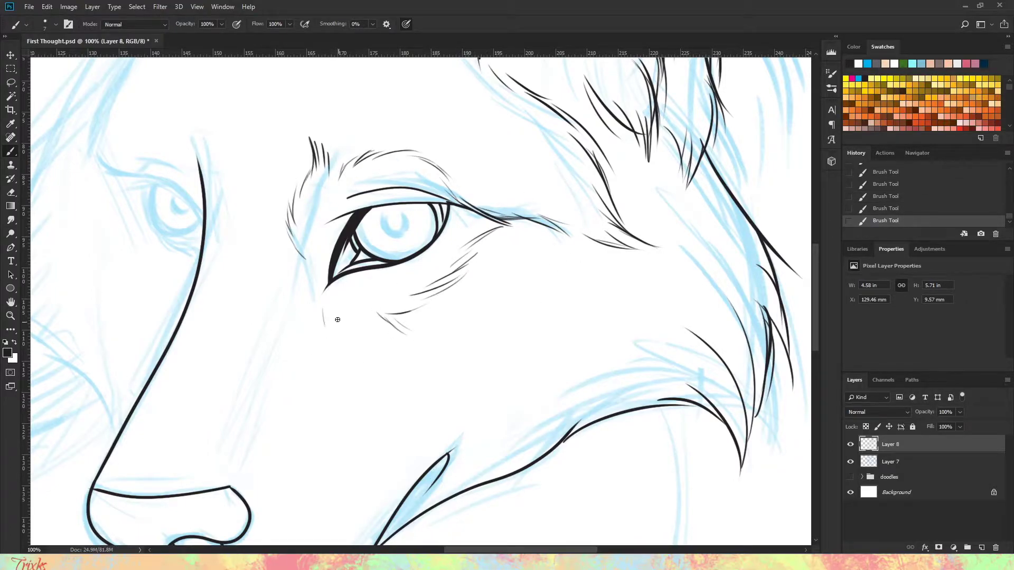
scroll(307, 337, "down", 3)
key("ctrl+z")
key("ctrl+z")
key("ctrl+z")
key("e")
left_click_drag(307, 338, 294, 365)
key("b")
left_click_drag(306, 329, 289, 373)
left_click_drag(345, 391, 394, 392)
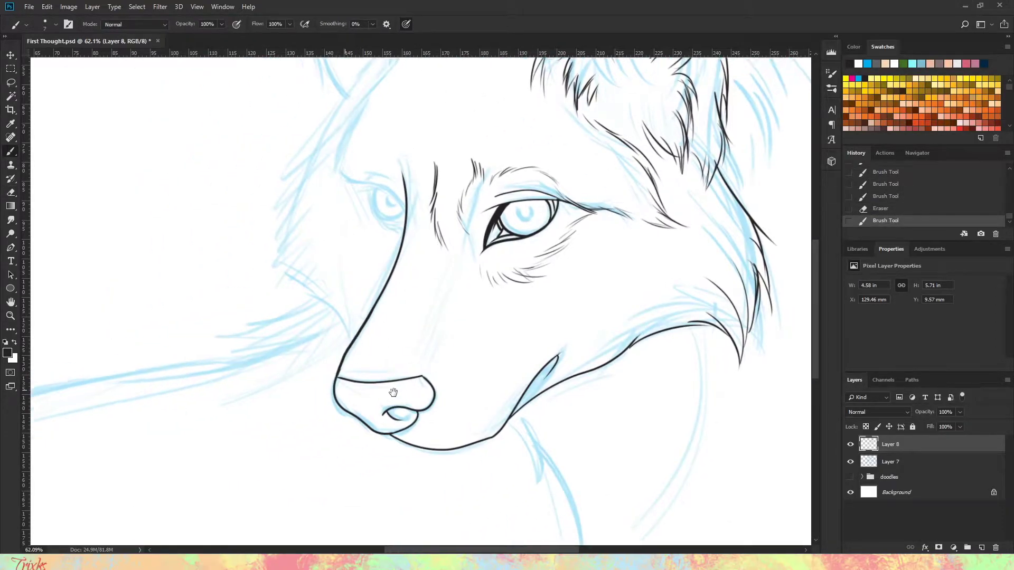
key("ctrl+1")
key("ctrl+z")
key("ctrl+z")
key("ctrl+z")
key("ctrl+z")
key("ctrl+z")
key("ctrl+z")
key("ctrl+z")
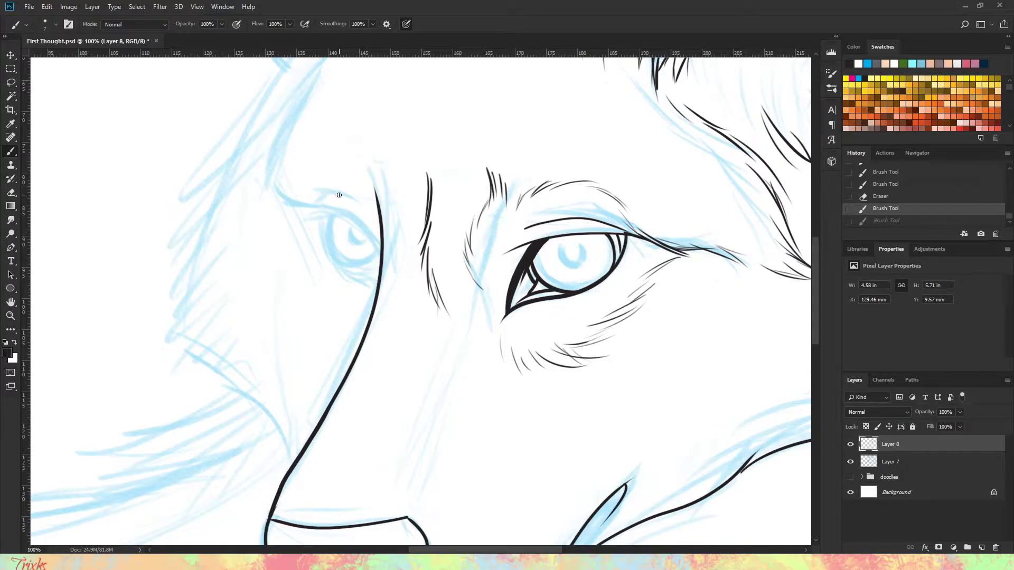
Step: Clean up the line beside the eye and redraw the lid stroke longer
key("e")
left_click_drag(375, 280, 373, 328)
mouse_move(378, 190)
left_mouse_down()
mouse_move(376, 304)
mouse_move(363, 214)
mouse_move(325, 227)
mouse_move(376, 276)
left_mouse_up()
key("b")
key("ctrl+z")
key("ctrl+z")
key("ctrl+z")
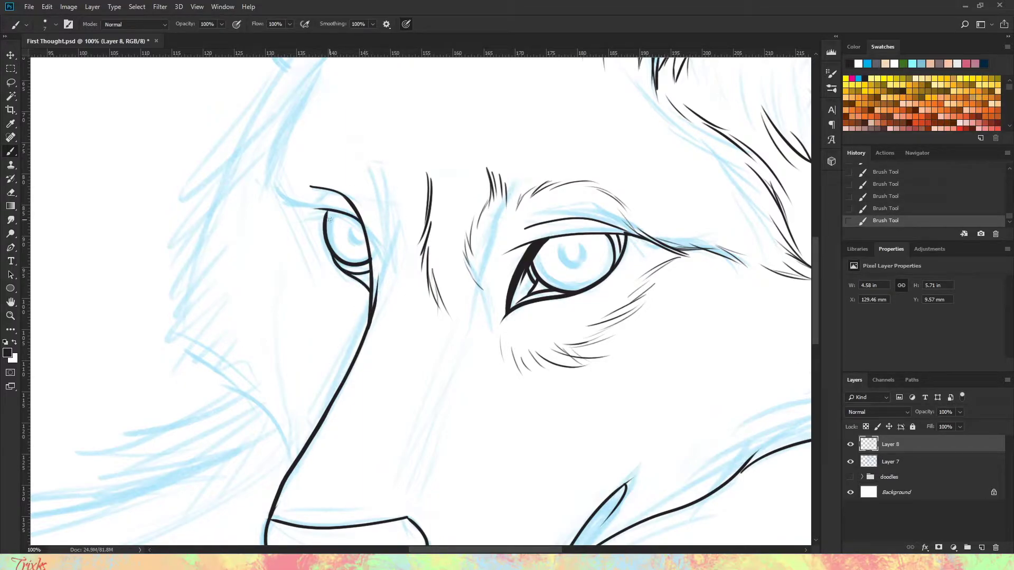
key("ctrl+z")
left_click_drag(285, 205, 348, 219)
key("e")
left_click_drag(372, 256, 385, 265)
key("ctrl+z")
Step: Outline the left eye and add its lower lid line
scroll(372, 263, "up", 5)
key("b")
left_click_drag(376, 230, 370, 271)
left_click_drag(351, 169, 362, 179)
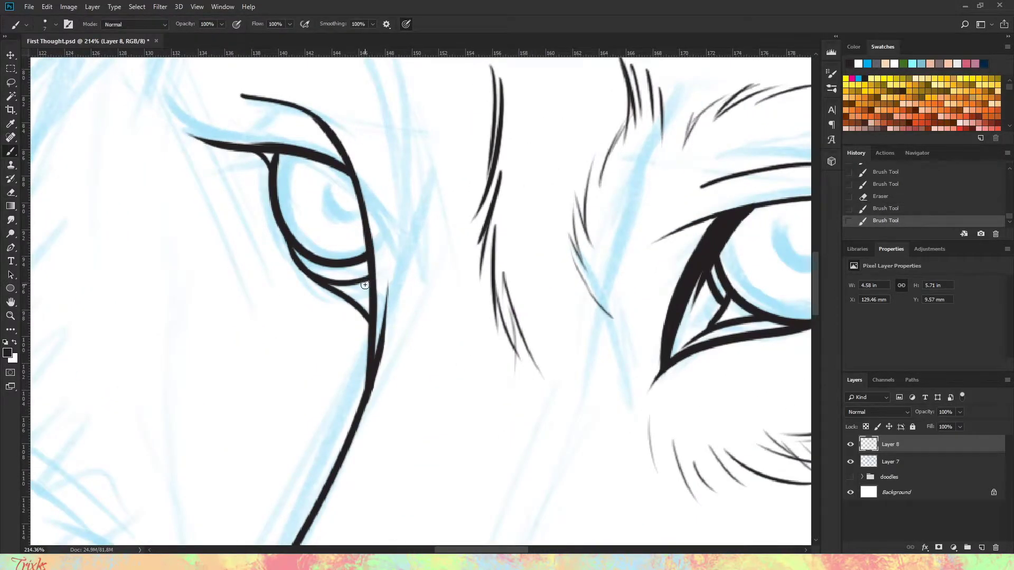
scroll(343, 241, "down", 4)
scroll(360, 246, "down", 1)
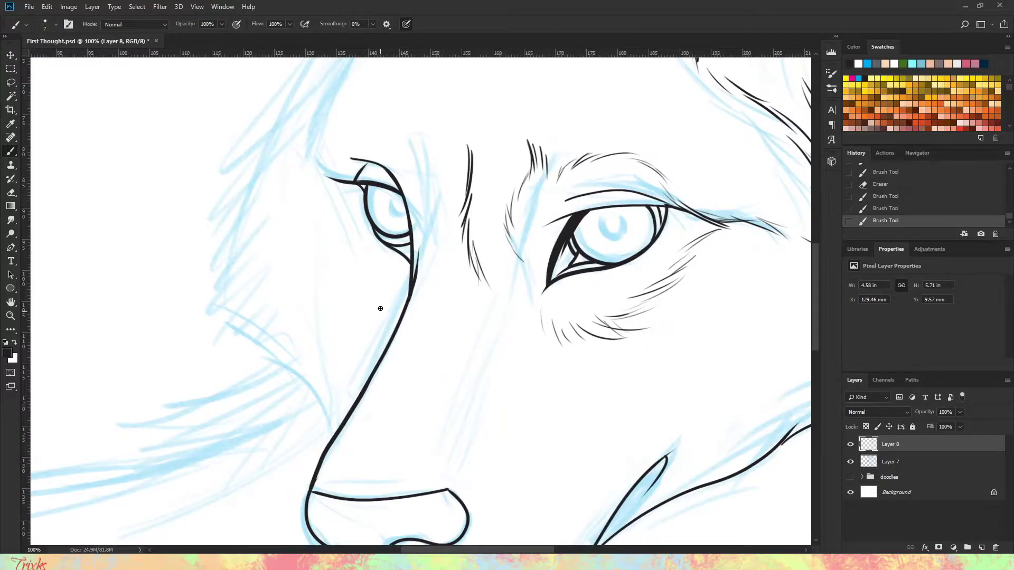
scroll(323, 109, "up", 6)
scroll(324, 109, "right", 2)
Step: Add hair strokes above both eyes, using a mirrored view for the right eye
mouse_move(291, 221)
left_mouse_down()
mouse_move(232, 319)
mouse_move(242, 338)
mouse_move(283, 346)
left_mouse_up()
key("h")
mouse_move(369, 261)
left_mouse_down()
mouse_move(414, 266)
mouse_move(457, 317)
left_mouse_up()
key("h")
Step: Add fur strokes along the nose bridge and down the left side of the face
scroll(374, 276, "down", 3)
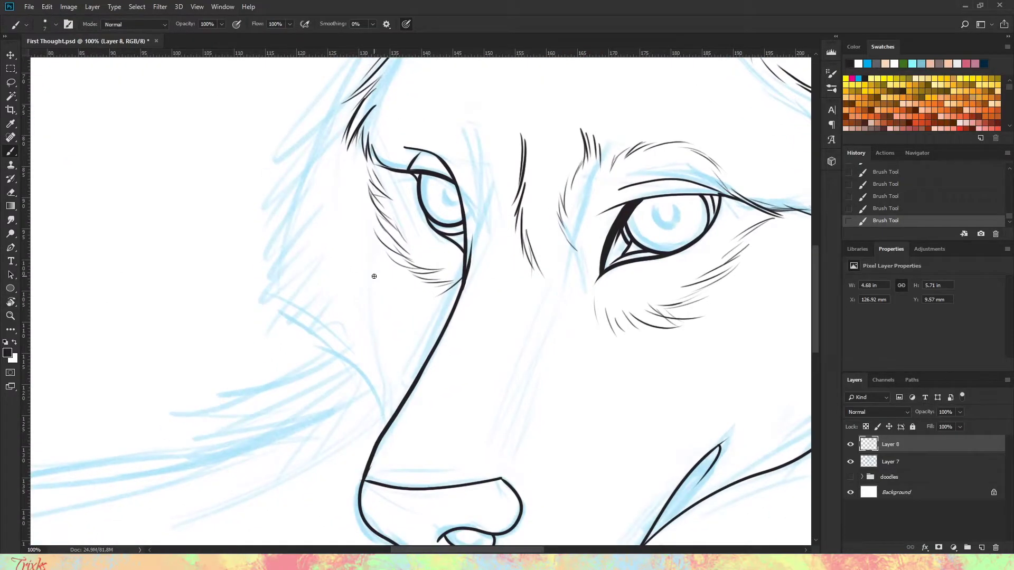
left_click_drag(374, 277, 362, 320)
left_click_drag(376, 341, 380, 375)
left_click_drag(346, 337, 324, 447)
left_click_drag(349, 136, 248, 277)
left_click_drag(320, 175, 236, 297)
left_click_drag(288, 279, 213, 391)
mouse_move(249, 369)
left_mouse_down()
mouse_move(224, 437)
mouse_move(232, 438)
left_mouse_up()
left_click_drag(325, 414, 244, 444)
Step: Draw a fur stroke on the flipped view and extend it to the right
key("h")
scroll(378, 285, "up", 3)
mouse_move(304, 269)
left_mouse_down()
mouse_move(377, 285)
mouse_move(446, 269)
left_mouse_up()
key("ctrl+z")
left_click_drag(474, 323, 479, 279)
mouse_move(535, 353)
left_mouse_down()
mouse_move(547, 377)
mouse_move(465, 228)
mouse_move(396, 357)
mouse_move(340, 319)
left_mouse_up()
key("h")
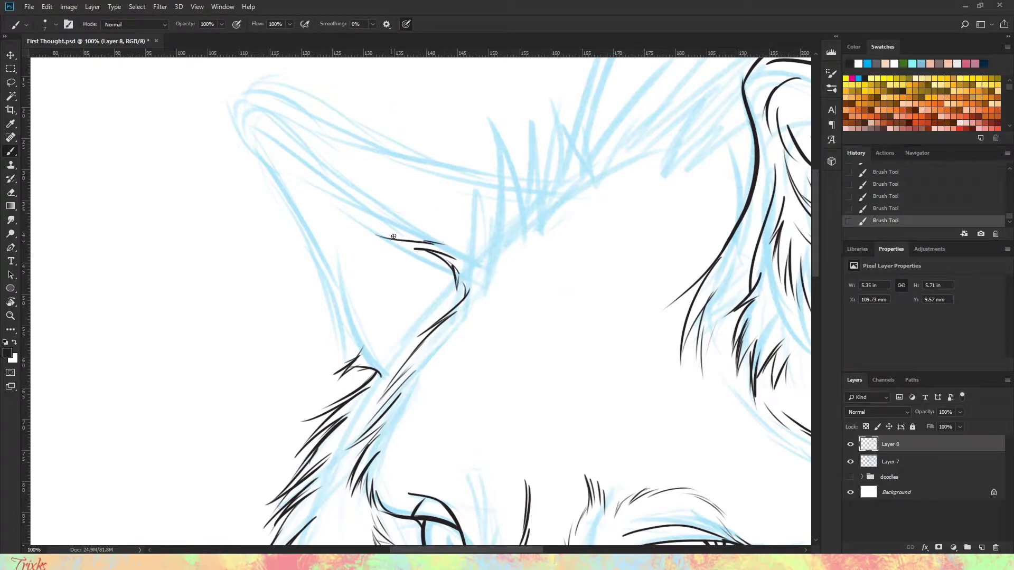
Step: Ink the left ear's edges and tip, then hatch its inner area down to the base
left_click_drag(393, 236, 351, 204)
key("h")
left_click_drag(473, 314, 613, 142)
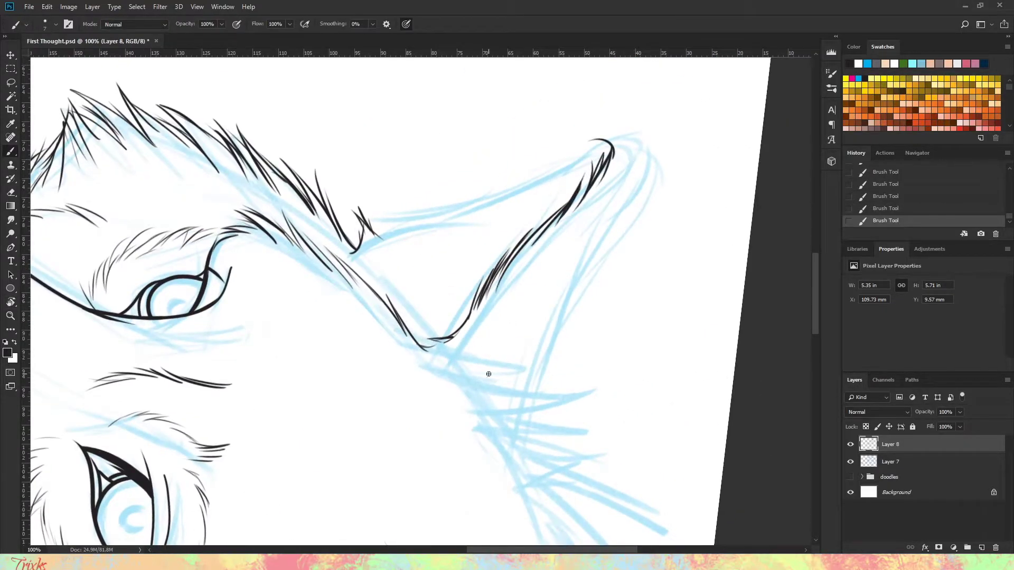
left_click_drag(622, 196, 528, 407)
left_click_drag(610, 133, 629, 143)
mouse_move(377, 229)
left_mouse_down()
mouse_move(523, 184)
mouse_move(605, 141)
left_mouse_up()
key("h")
left_click_drag(369, 232, 330, 224)
left_click_drag(399, 245, 359, 306)
mouse_move(417, 288)
left_mouse_down()
mouse_move(370, 362)
mouse_move(369, 428)
left_mouse_up()
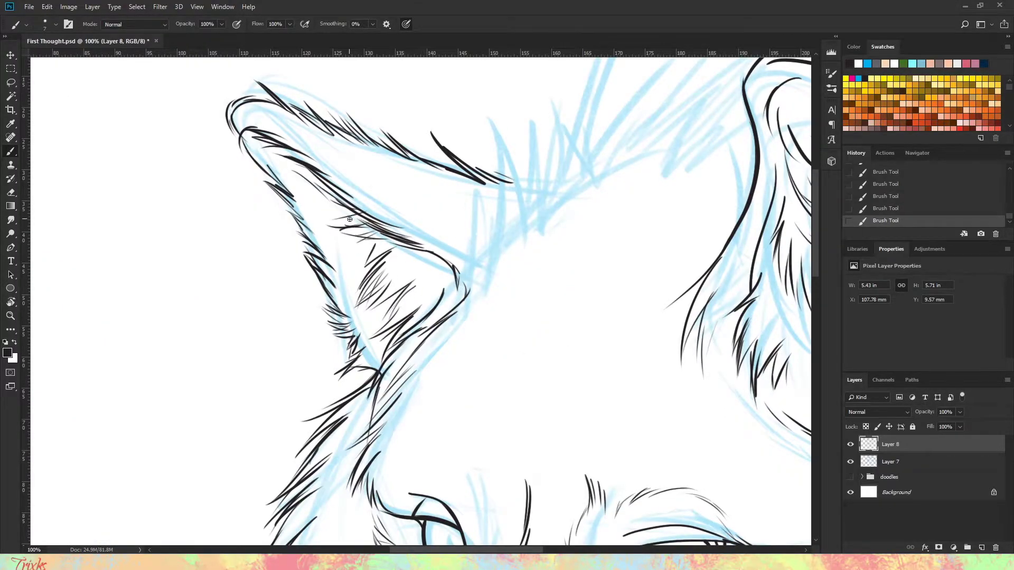
Step: Add spiky hair strokes across the head top between the ears
left_click_drag(666, 283, 365, 287)
left_click_drag(491, 148, 473, 240)
left_click_drag(488, 203, 472, 285)
left_click_drag(567, 376, 773, 376)
left_click_drag(412, 219, 391, 309)
left_click_drag(394, 248, 369, 328)
left_click_drag(537, 127, 407, 310)
left_click_drag(515, 179, 433, 280)
left_click_drag(555, 182, 475, 280)
mouse_move(592, 171)
left_mouse_down()
mouse_move(501, 285)
mouse_move(559, 227)
mouse_move(501, 290)
left_mouse_up()
Step: Ink fur strokes across the mane, neck and chest
scroll(577, 240, "down", 10)
scroll(578, 240, "right", 4)
scroll(578, 240, "up", 15)
scroll(577, 240, "right", 8)
left_click_drag(401, 211, 460, 222)
left_click_drag(417, 211, 523, 270)
scroll(522, 284, "right", 4)
mouse_move(523, 145)
left_mouse_down()
mouse_move(424, 288)
mouse_move(402, 370)
left_mouse_up()
scroll(424, 288, "right", 2)
left_click_drag(526, 214, 419, 210)
scroll(419, 211, "right", 1)
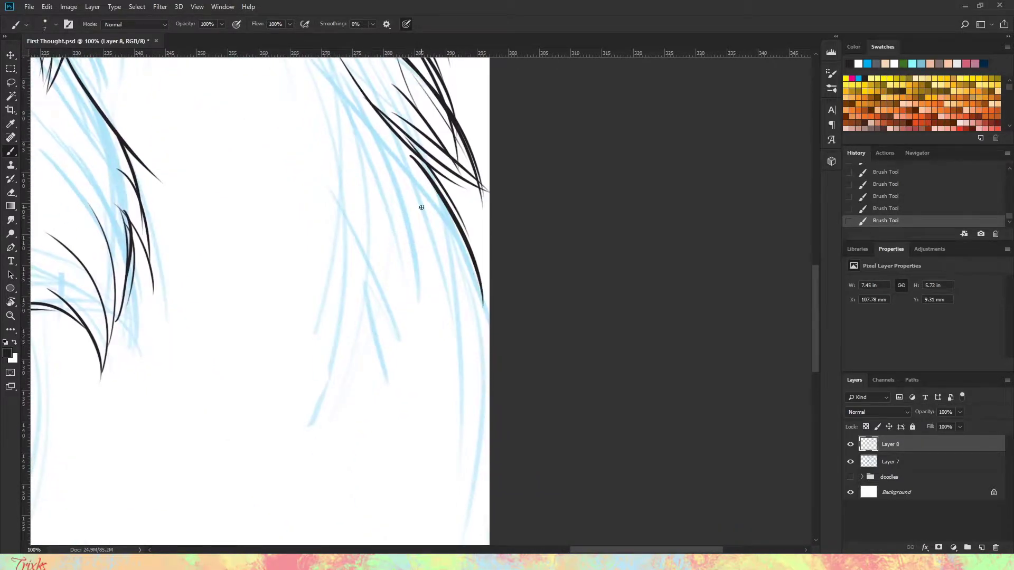
scroll(420, 210, "left", 9)
left_click_drag(340, 140, 389, 188)
left_click_drag(513, 243, 417, 362)
left_click_drag(509, 282, 448, 465)
scroll(477, 349, "down", 5)
scroll(477, 349, "down", 5)
left_click_drag(661, 309, 642, 401)
Step: Erase the line under the right ruff and redraw it with fur strokes
key("e")
left_click_drag(655, 322, 642, 385)
left_click_drag(657, 296, 655, 367)
key("b")
left_click_drag(628, 223, 671, 275)
mouse_move(655, 263)
left_mouse_down()
mouse_move(685, 341)
mouse_move(642, 404)
left_mouse_up()
left_click_drag(641, 344, 625, 414)
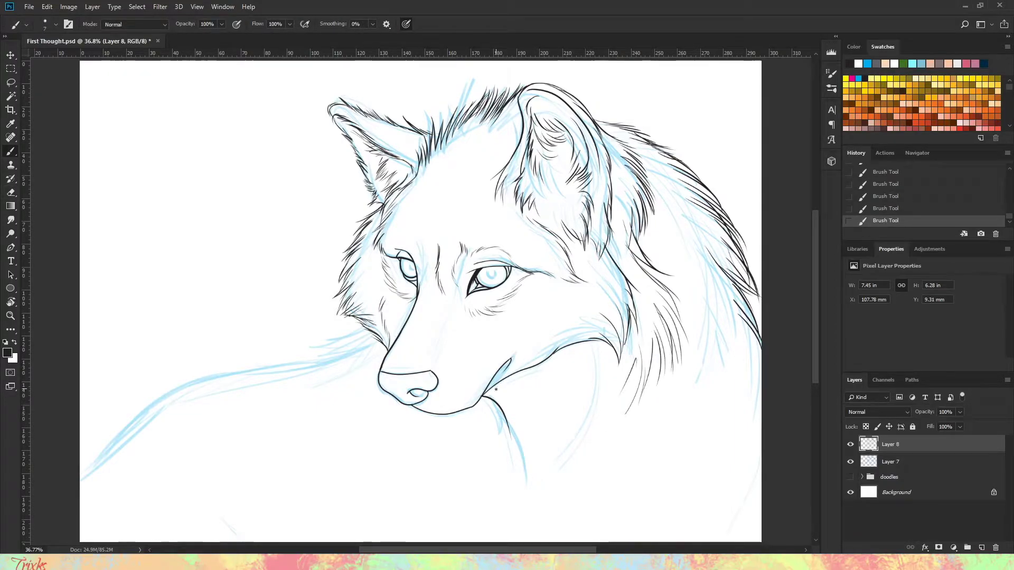
Step: Draw a long sweeping back line to the canvas edge and hide the blue sketch layer
left_click_drag(364, 332, 315, 365)
left_click_drag(363, 328, 220, 379)
left_click_drag(175, 407, 84, 467)
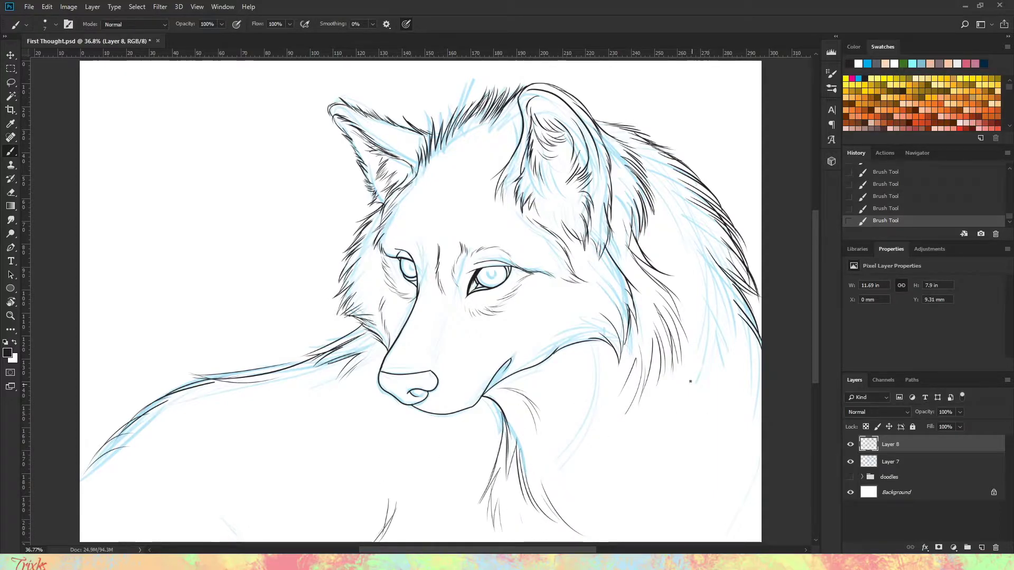
left_click(850, 462)
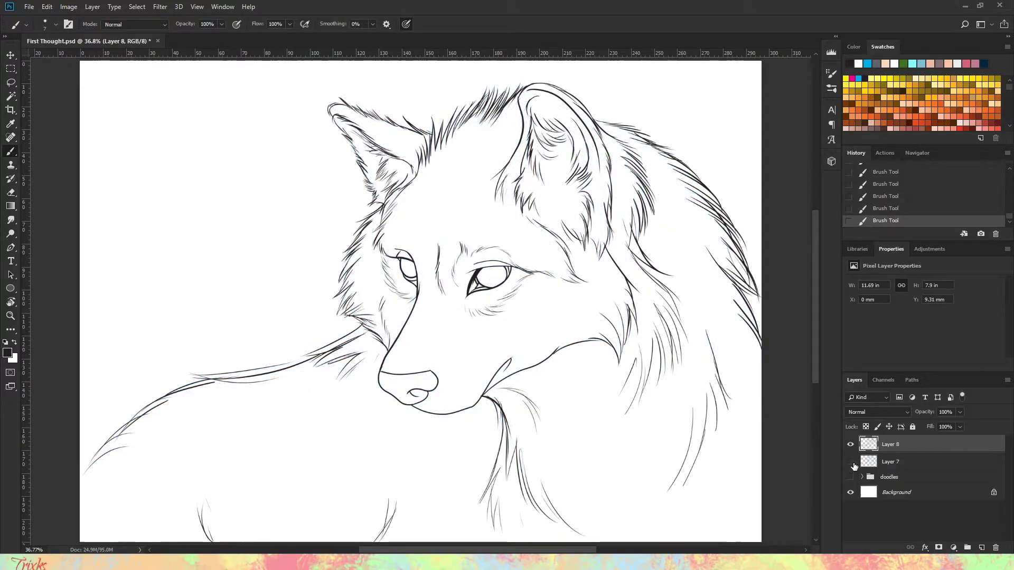
Step: Undo a stray Magic Wand selection, add one more fur stroke, and fit the wolf in view
key("w")
left_click(407, 414)
key("ctrl+z")
key("b")
scroll(365, 388, "up", 3)
left_click_drag(594, 246, 643, 239)
scroll(581, 296, "up", 2)
mouse_move(564, 349)
left_mouse_down()
mouse_move(537, 302)
mouse_move(546, 315)
left_mouse_up()
scroll(546, 314, "down", 5)
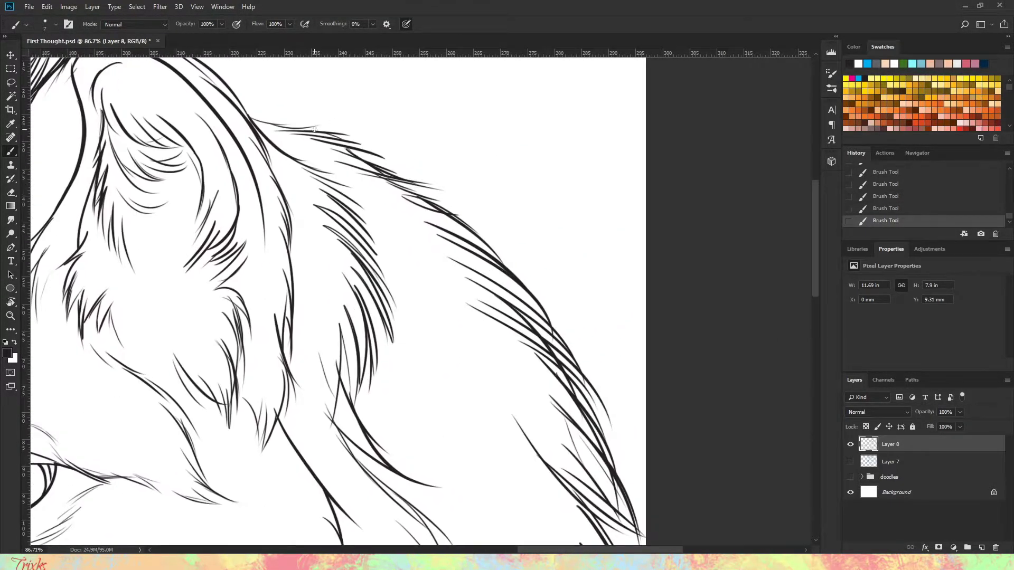
key("ctrl+0")
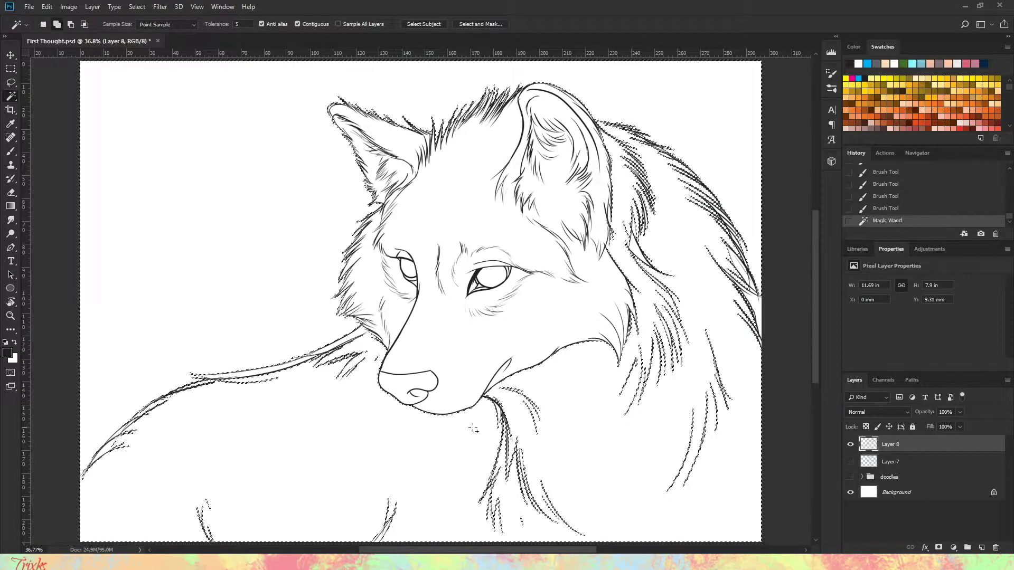
Step: On a new layer, paint the wolf silhouette flat grey with a large brush and lock transparent pixels
key("ctrl+shift+alt+n")
right_click(781, 182)
left_click(687, 317)
mouse_move(438, 338)
left_mouse_down()
mouse_move(509, 230)
mouse_move(380, 248)
mouse_move(343, 121)
mouse_move(507, 158)
mouse_move(374, 333)
mouse_move(220, 403)
mouse_move(87, 523)
mouse_move(445, 326)
mouse_move(491, 113)
mouse_move(554, 102)
mouse_move(465, 402)
mouse_move(597, 475)
mouse_move(664, 436)
mouse_move(623, 370)
mouse_move(550, 335)
mouse_move(204, 486)
mouse_move(660, 309)
mouse_move(702, 283)
mouse_move(682, 348)
left_mouse_up()
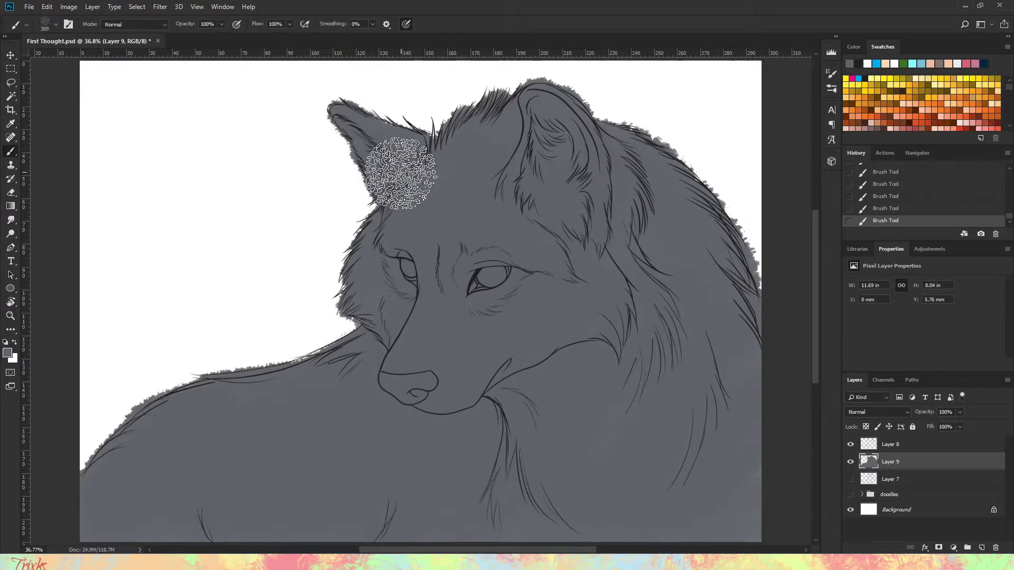
right_click(572, 247)
key("Escape")
key("slash")
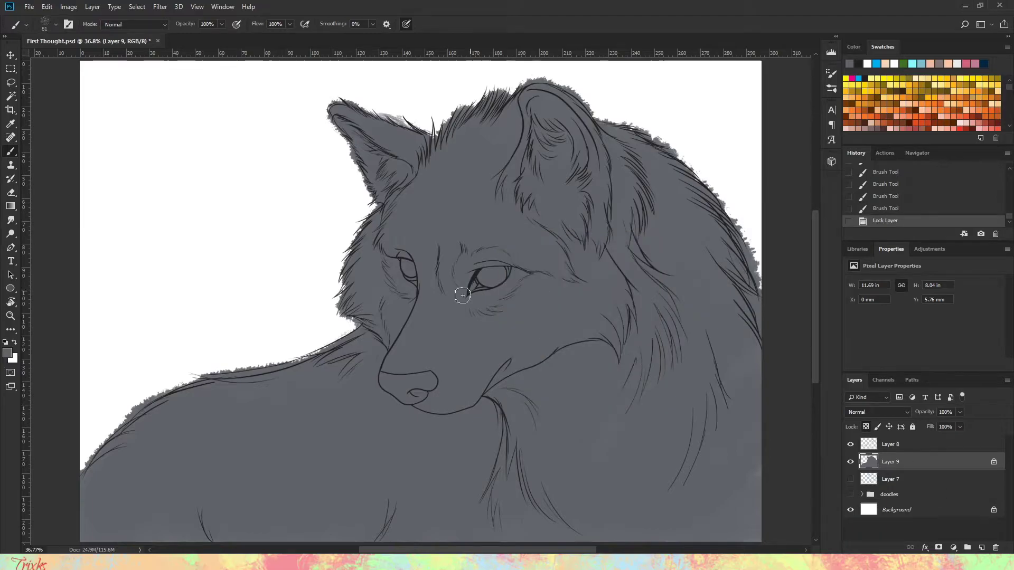
left_click_drag(531, 186, 497, 238)
Step: Undo the test stroke and brush soft orange along the ear and lower chest
key("ctrl+z")
right_click(550, 317)
key("Escape")
mouse_move(526, 124)
left_mouse_down()
mouse_move(510, 201)
mouse_move(584, 177)
mouse_move(530, 209)
left_mouse_up()
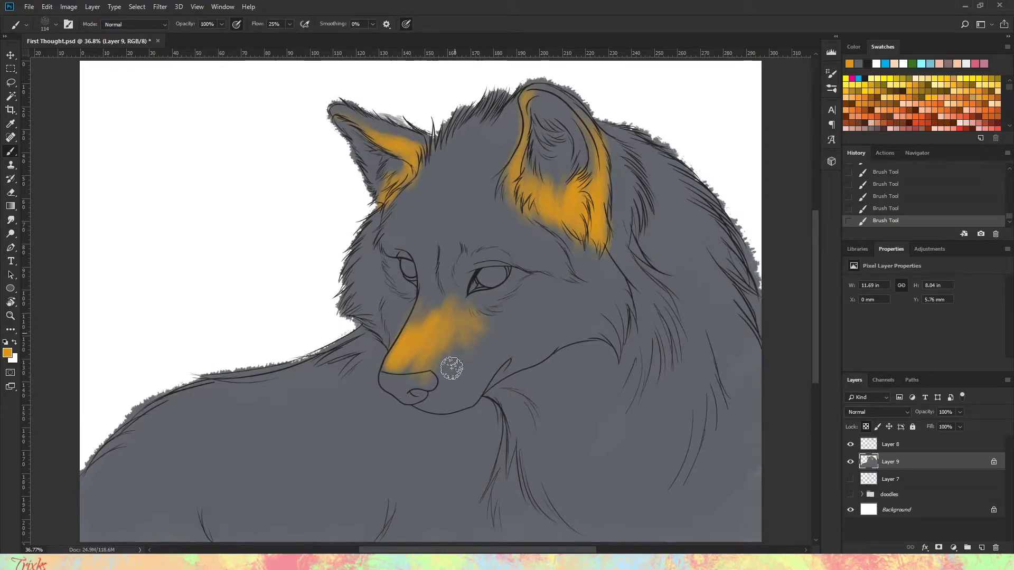
left_click_drag(370, 534, 385, 476)
Step: Extend the orange chest patch down-left and to its right
scroll(414, 430, "up", 2)
scroll(430, 306, "down", 3)
mouse_move(430, 306)
left_mouse_down()
mouse_move(353, 393)
mouse_move(185, 340)
mouse_move(387, 335)
mouse_move(222, 338)
mouse_move(416, 359)
left_mouse_up()
mouse_move(217, 359)
left_mouse_down()
mouse_move(369, 301)
mouse_move(380, 344)
mouse_move(389, 328)
mouse_move(603, 264)
left_mouse_up()
scroll(603, 264, "right", 6)
left_click_drag(374, 317, 391, 259)
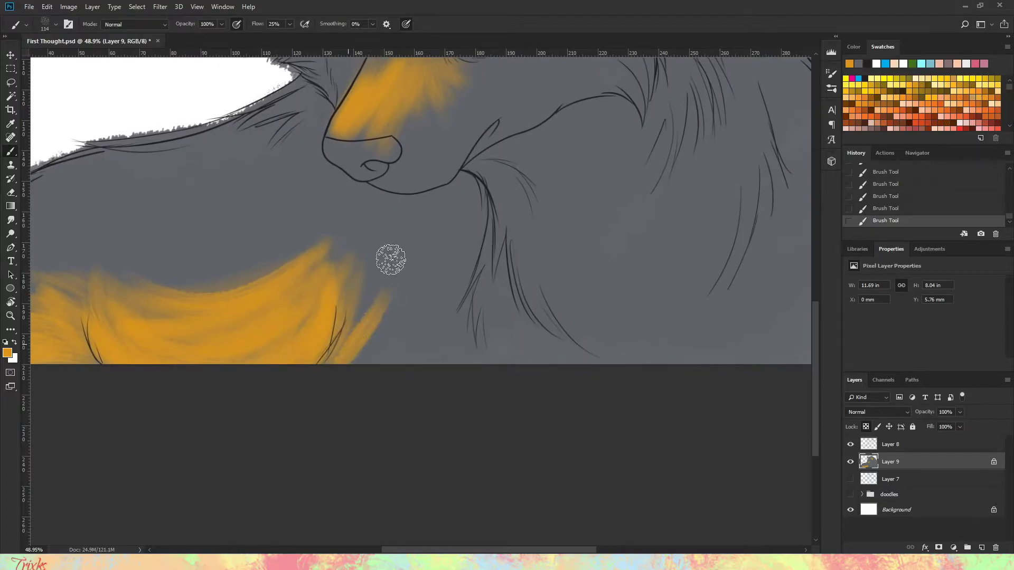
Step: Paint dark brown along the left ear's upper edge
scroll(593, 219, "up", 5)
scroll(593, 220, "right", 1)
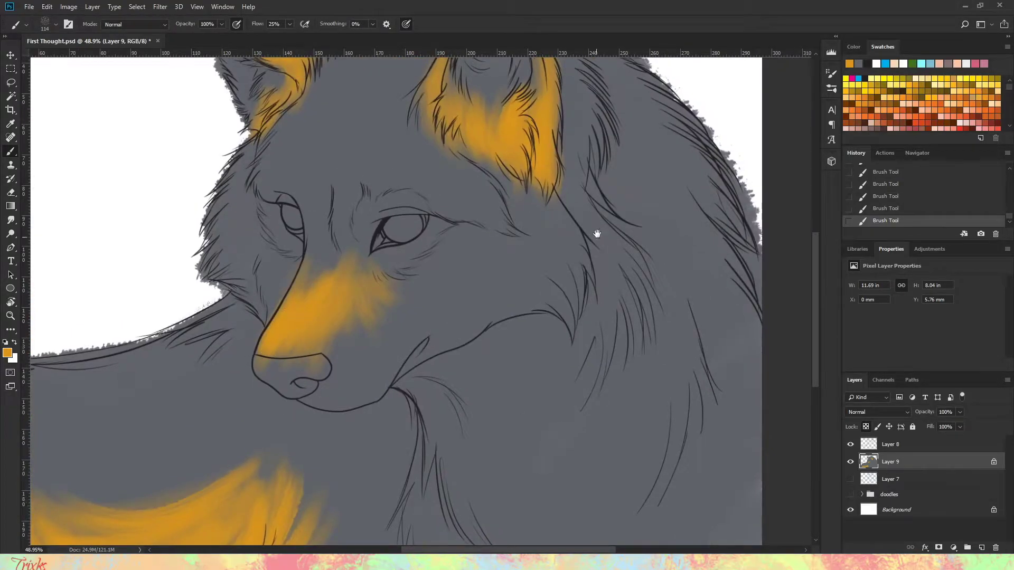
left_click_drag(596, 233, 542, 325)
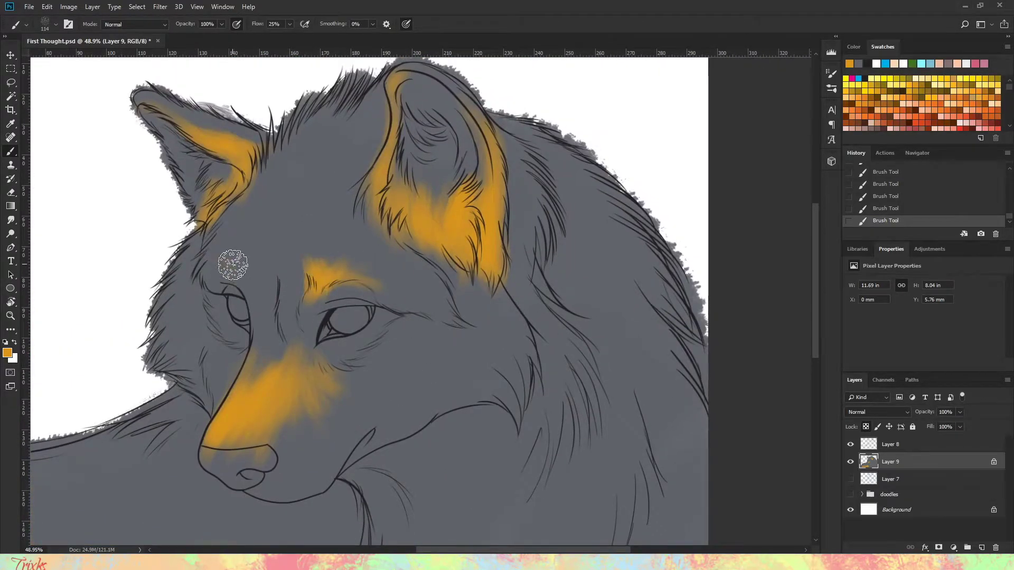
scroll(559, 329, "down", 1)
scroll(559, 329, "up", 2)
scroll(560, 329, "left", 1)
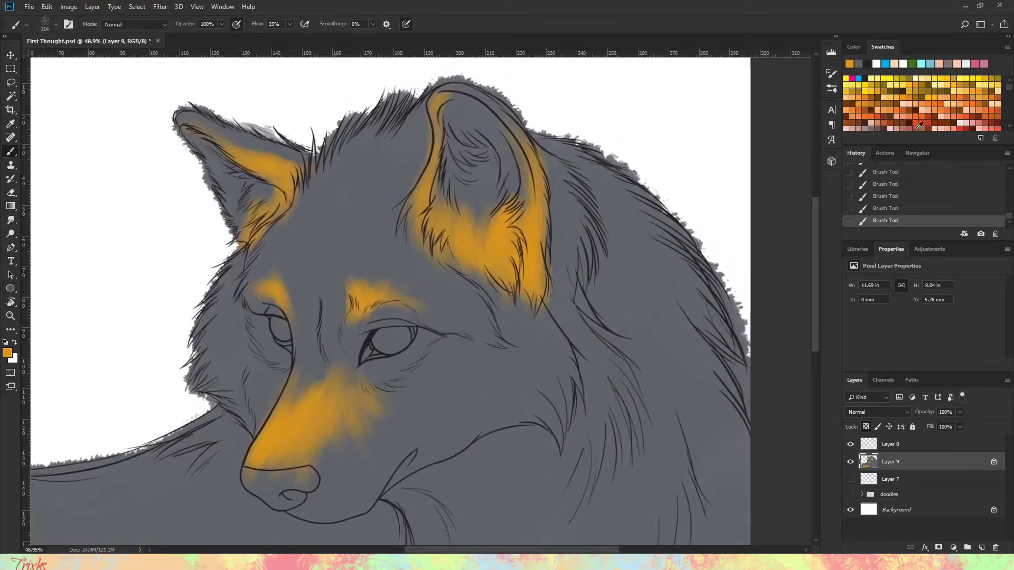
left_click_drag(1007, 90, 1009, 122)
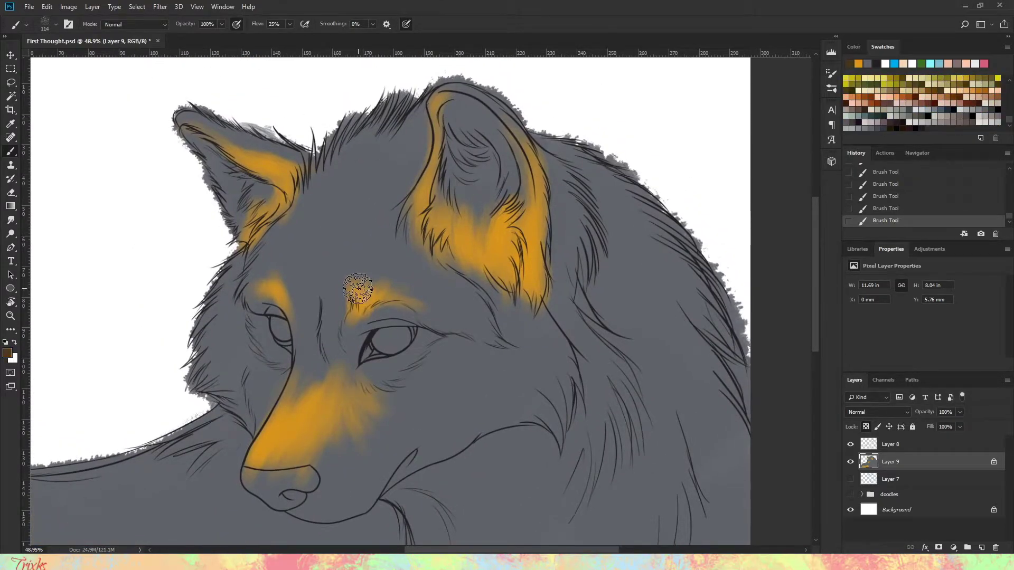
left_click_drag(201, 122, 265, 134)
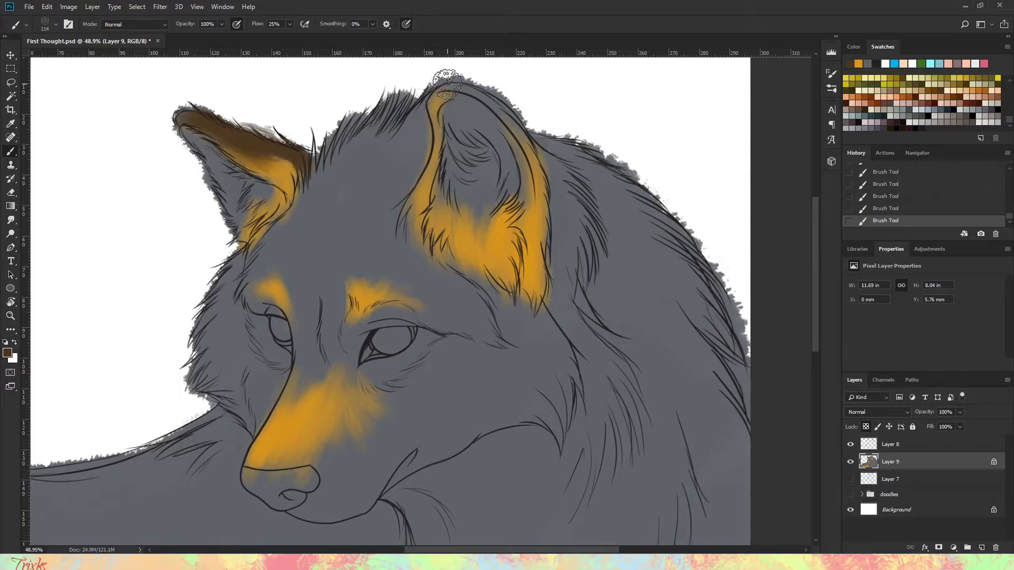
Step: Paint brown over the right ear tip, crown and forehead down between the eyes
left_click_drag(444, 94, 474, 98)
left_click_drag(311, 174, 352, 120)
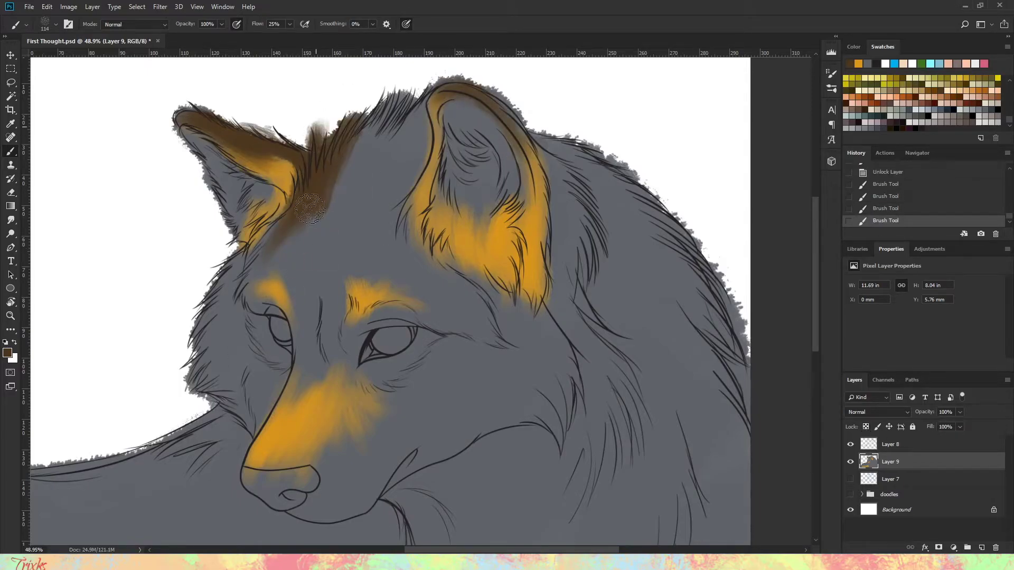
mouse_move(315, 212)
left_mouse_down()
mouse_move(398, 199)
mouse_move(276, 226)
mouse_move(276, 290)
mouse_move(340, 294)
mouse_move(344, 320)
left_mouse_up()
left_click_drag(257, 24, 262, 33)
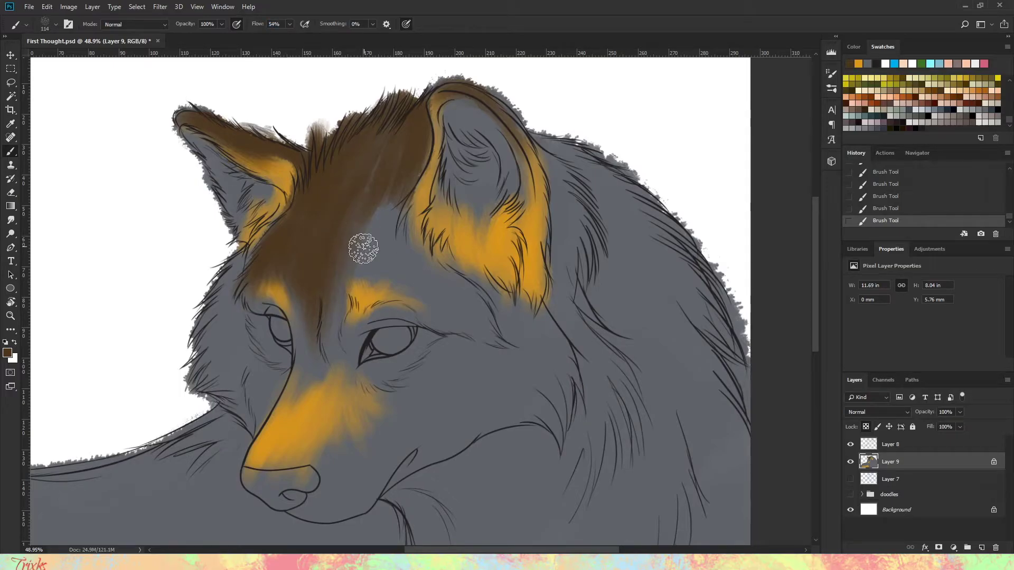
left_click_drag(393, 156, 314, 229)
mouse_move(307, 270)
left_mouse_down()
mouse_move(298, 393)
mouse_move(321, 377)
left_mouse_up()
Step: Cover the cheek fur, grey beside the ear and the right mane in brown
mouse_move(399, 219)
left_mouse_down()
mouse_move(405, 284)
mouse_move(496, 347)
mouse_move(458, 295)
mouse_move(550, 383)
mouse_move(568, 435)
mouse_move(536, 329)
mouse_move(474, 274)
mouse_move(477, 328)
mouse_move(441, 237)
mouse_move(587, 406)
mouse_move(413, 211)
mouse_move(392, 273)
left_mouse_up()
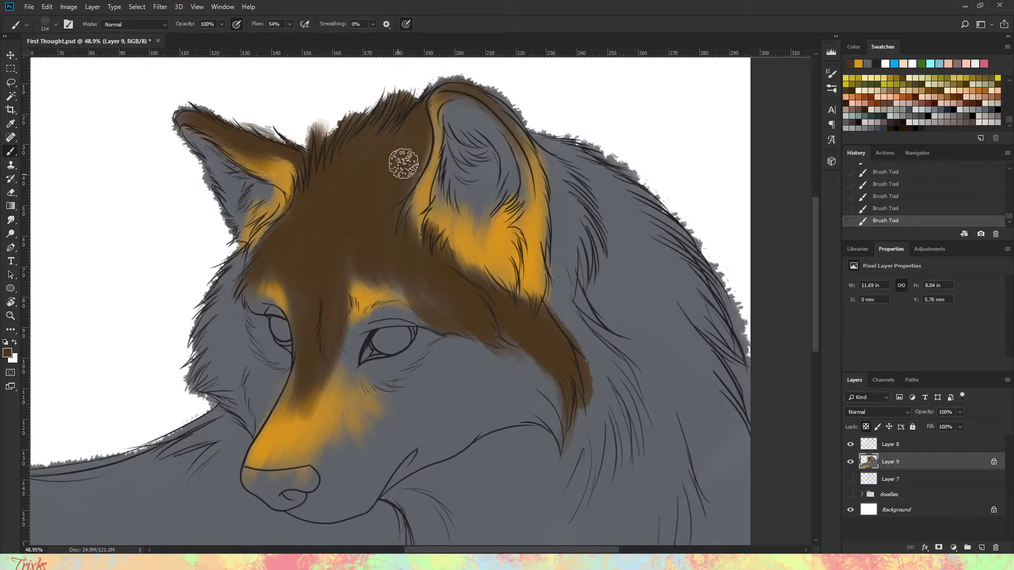
mouse_move(242, 250)
left_mouse_down()
mouse_move(249, 314)
mouse_move(205, 338)
mouse_move(230, 285)
mouse_move(187, 386)
left_mouse_up()
mouse_move(555, 349)
left_mouse_down()
mouse_move(543, 419)
mouse_move(552, 440)
left_mouse_up()
mouse_move(530, 129)
left_mouse_down()
mouse_move(708, 264)
mouse_move(686, 316)
mouse_move(726, 397)
mouse_move(634, 287)
mouse_move(623, 418)
mouse_move(503, 258)
left_mouse_up()
mouse_move(575, 211)
left_mouse_down()
mouse_move(602, 273)
mouse_move(593, 328)
mouse_move(475, 408)
left_mouse_up()
mouse_move(502, 185)
left_mouse_down()
mouse_move(593, 290)
mouse_move(547, 152)
left_mouse_up()
Step: Brush brown onto the lower-right cheek, the back ridge and beside the right eye
mouse_move(401, 454)
left_mouse_down()
mouse_move(469, 407)
mouse_move(478, 421)
mouse_move(489, 410)
left_mouse_up()
left_click_drag(465, 153, 528, 272)
mouse_move(440, 280)
left_mouse_down()
mouse_move(292, 181)
mouse_move(453, 264)
mouse_move(252, 315)
left_mouse_up()
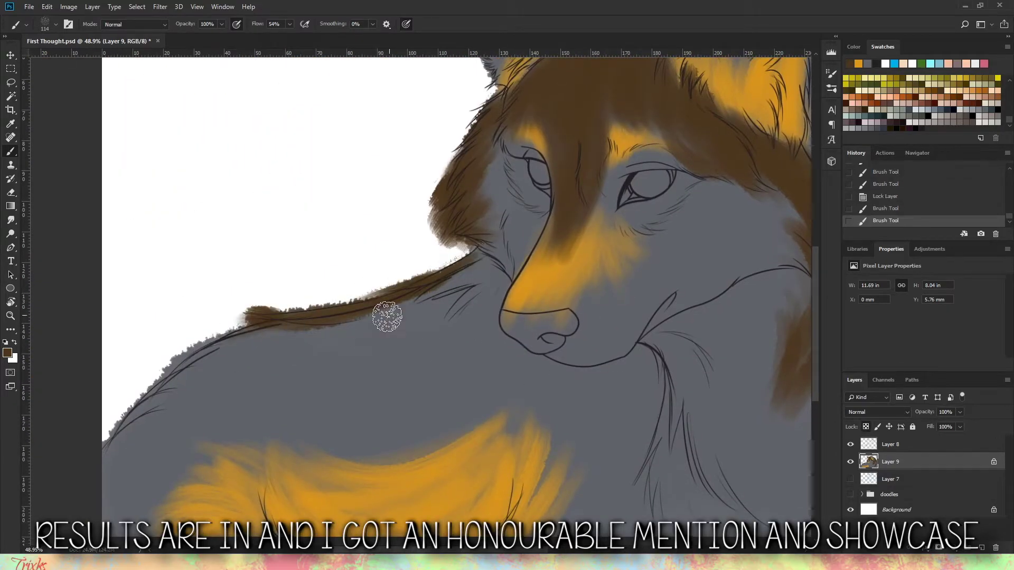
mouse_move(424, 302)
left_mouse_down()
mouse_move(391, 301)
mouse_move(248, 373)
mouse_move(439, 339)
mouse_move(471, 265)
left_mouse_up()
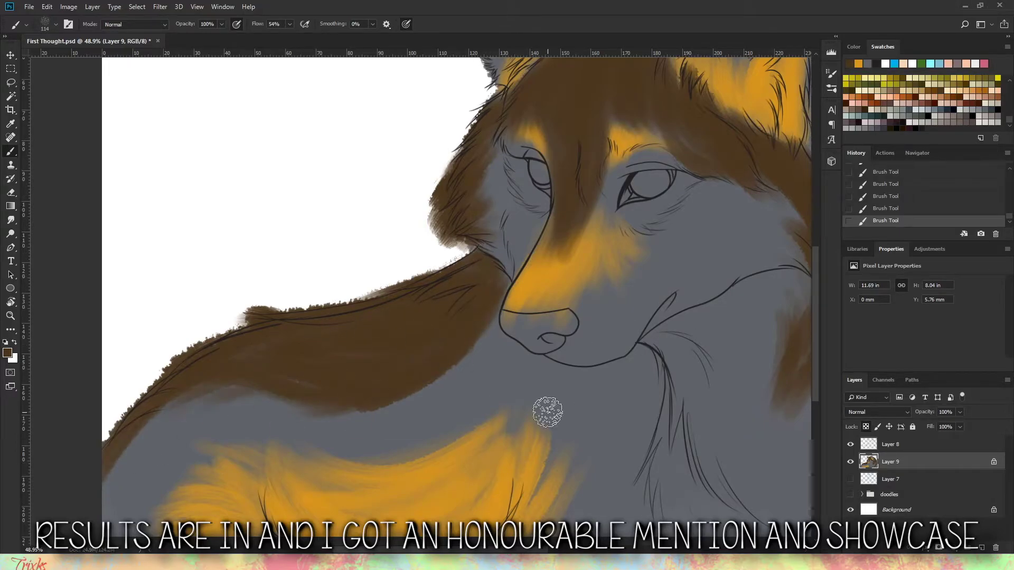
left_click_drag(547, 415, 342, 368)
left_click_drag(521, 176, 502, 116)
left_click_drag(322, 195, 380, 275)
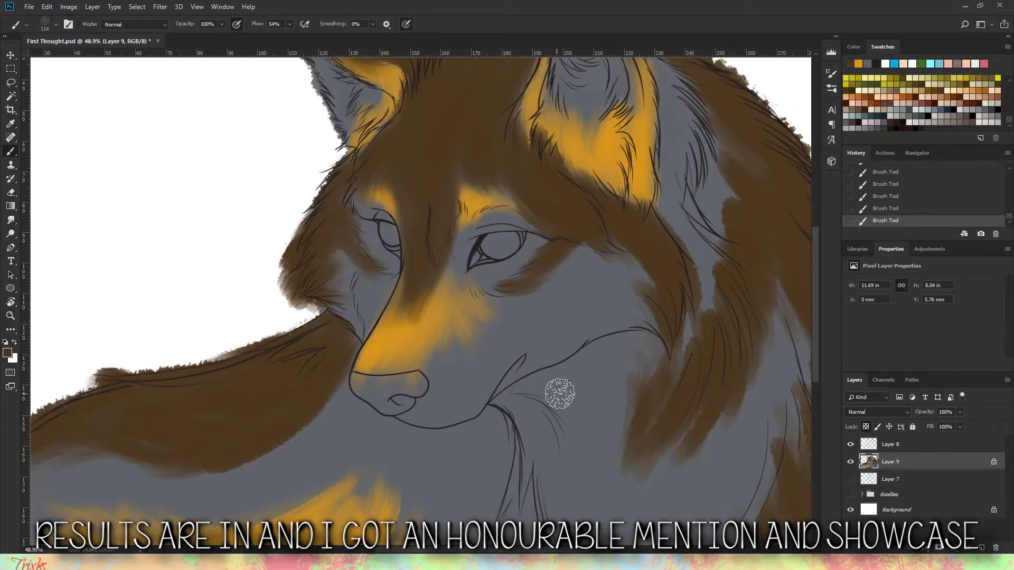
left_click(951, 85)
Step: Undo the last brown stroke, switch to cream, and paint the brow, muzzle, jaw and left cheek
key("ctrl+z")
left_click(9, 354)
left_click(515, 233)
mouse_move(460, 245)
left_mouse_down()
mouse_move(463, 220)
mouse_move(518, 242)
left_mouse_up()
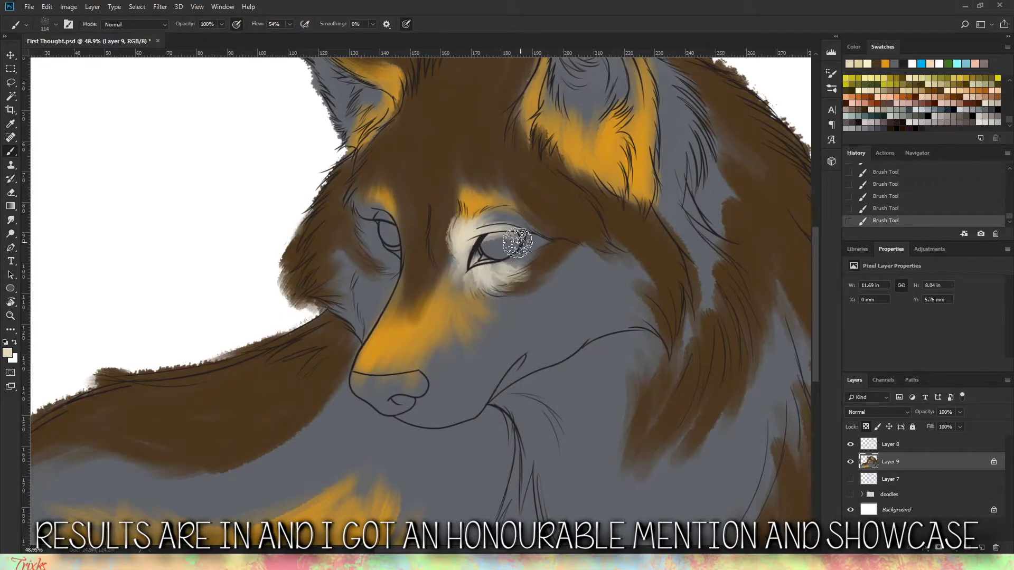
mouse_move(366, 371)
left_mouse_down()
mouse_move(418, 385)
mouse_move(486, 339)
mouse_move(453, 362)
mouse_move(489, 354)
mouse_move(483, 319)
mouse_move(585, 255)
mouse_move(629, 351)
mouse_move(640, 290)
mouse_move(587, 308)
left_mouse_up()
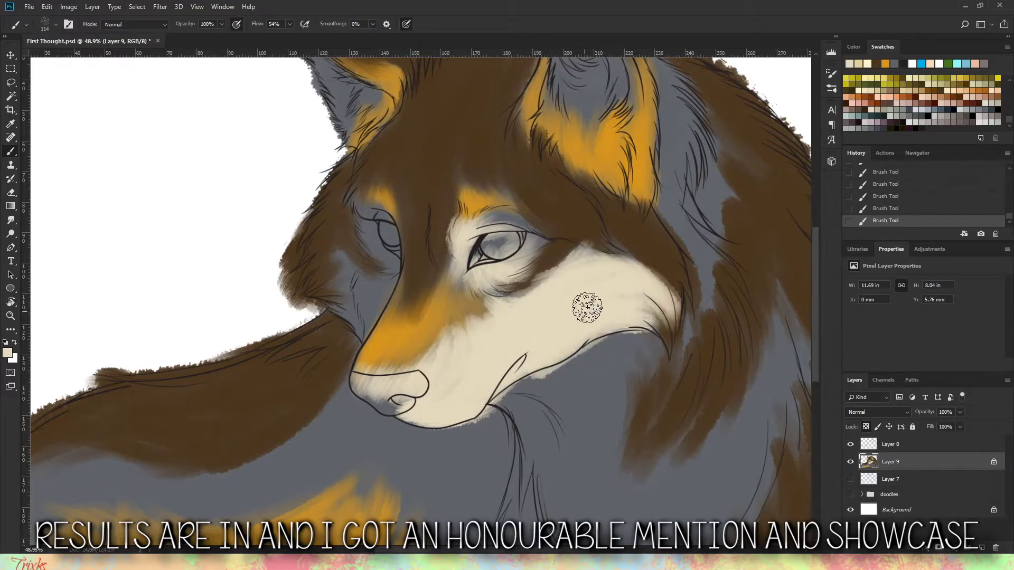
mouse_move(346, 271)
left_mouse_down()
mouse_move(348, 309)
mouse_move(387, 312)
mouse_move(333, 274)
left_mouse_up()
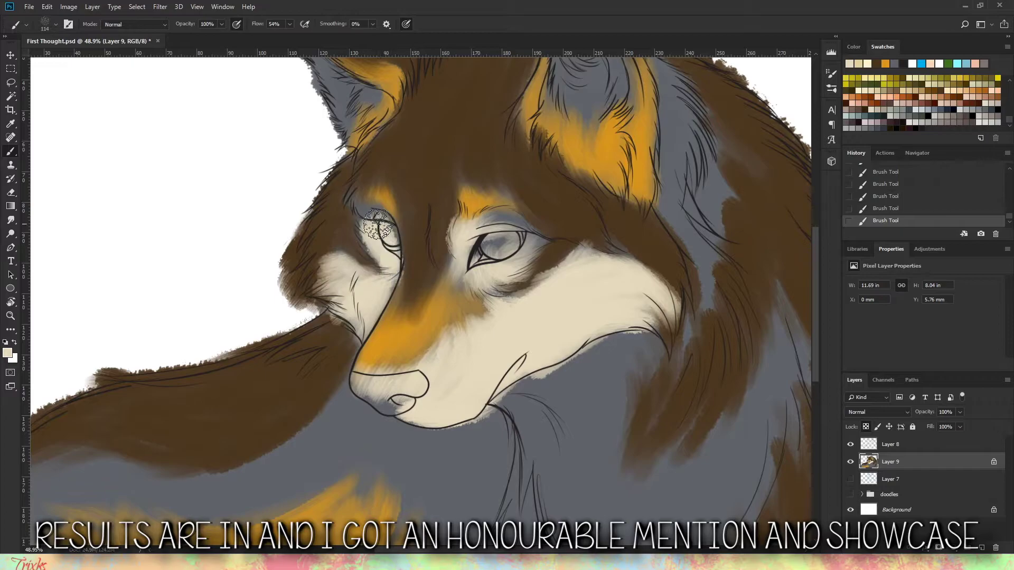
Step: Paint cream over the chest, neck and below the muzzle
mouse_move(528, 381)
left_mouse_down()
mouse_move(523, 475)
mouse_move(643, 310)
mouse_move(594, 364)
mouse_move(638, 397)
mouse_move(490, 263)
mouse_move(525, 242)
mouse_move(446, 330)
mouse_move(600, 442)
mouse_move(506, 201)
mouse_move(430, 204)
mouse_move(446, 195)
mouse_move(455, 263)
left_mouse_up()
left_click_drag(543, 349, 438, 301)
mouse_move(438, 301)
left_mouse_down()
mouse_move(475, 417)
mouse_move(434, 400)
left_mouse_up()
mouse_move(434, 401)
left_mouse_down()
mouse_move(430, 261)
mouse_move(464, 343)
left_mouse_up()
mouse_move(493, 314)
left_mouse_down()
mouse_move(493, 232)
mouse_move(460, 356)
mouse_move(486, 412)
mouse_move(570, 396)
mouse_move(576, 444)
mouse_move(464, 389)
mouse_move(345, 417)
mouse_move(487, 453)
mouse_move(355, 499)
mouse_move(370, 401)
mouse_move(439, 427)
mouse_move(232, 317)
mouse_move(272, 382)
mouse_move(243, 414)
mouse_move(612, 390)
left_mouse_up()
mouse_move(612, 390)
left_mouse_down()
mouse_move(645, 430)
mouse_move(516, 426)
mouse_move(607, 347)
mouse_move(296, 404)
mouse_move(311, 396)
mouse_move(338, 460)
mouse_move(541, 385)
mouse_move(338, 381)
mouse_move(606, 448)
mouse_move(367, 471)
mouse_move(467, 481)
mouse_move(348, 222)
mouse_move(424, 270)
left_mouse_up()
scroll(678, 251, "down", 2)
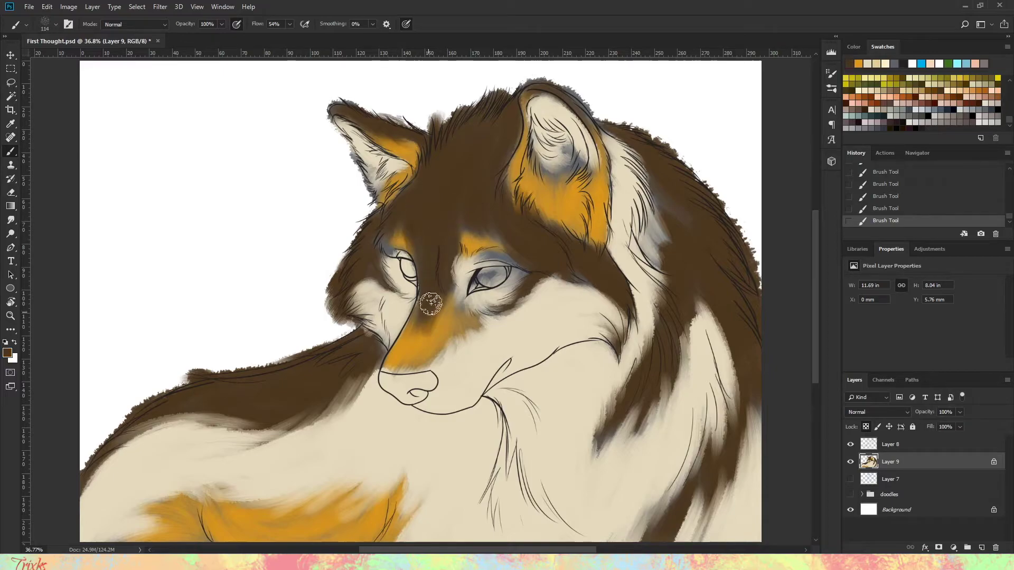
Step: Streak dark brown over the right-side fur and soften the lower orange fur with cream
mouse_move(650, 207)
left_mouse_down()
mouse_move(678, 283)
mouse_move(663, 431)
mouse_move(588, 477)
mouse_move(678, 311)
mouse_move(750, 439)
mouse_move(657, 526)
mouse_move(633, 385)
left_mouse_up()
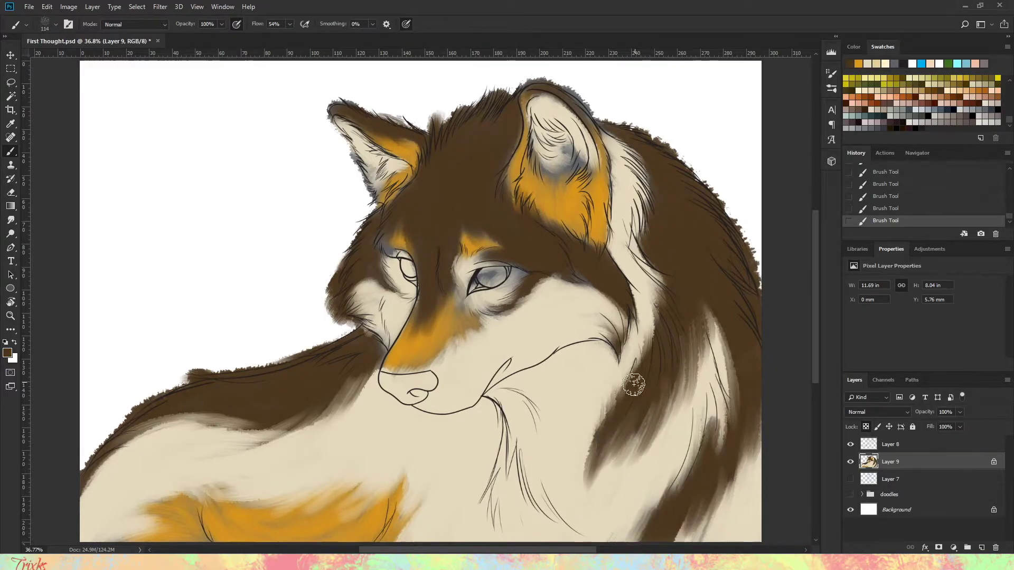
scroll(633, 384, "down", 3)
left_click_drag(173, 382, 388, 398)
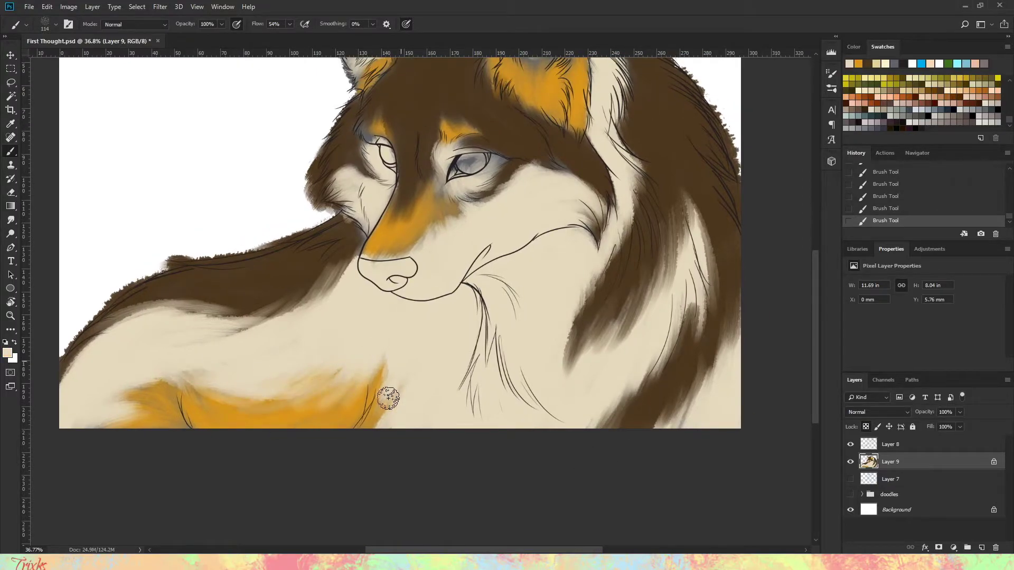
mouse_move(159, 433)
left_mouse_down()
mouse_move(339, 389)
mouse_move(213, 378)
left_mouse_up()
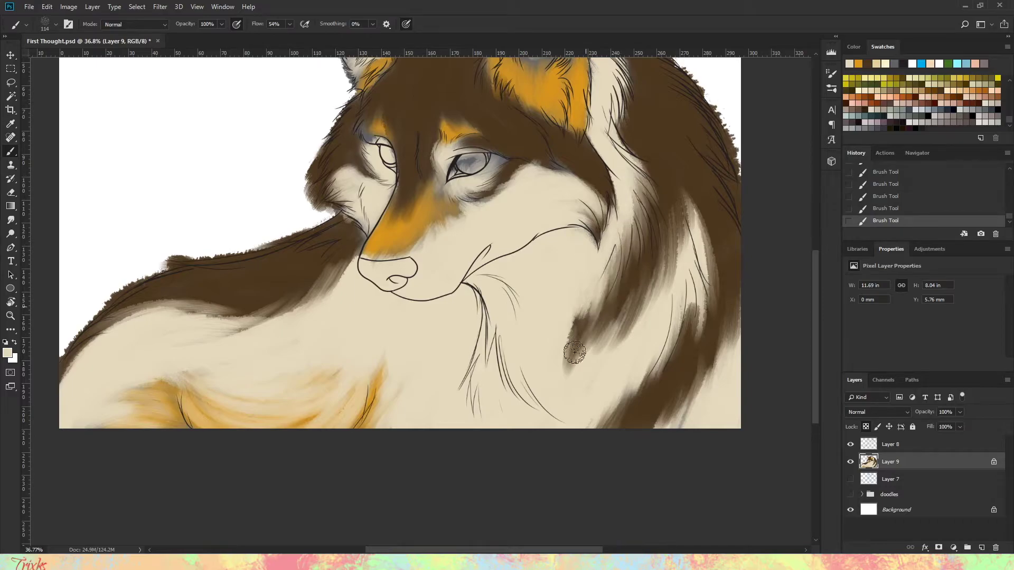
Step: View the brow and ear at 100% and paint dark fur strokes on the mane
scroll(529, 314, "up", 5)
scroll(507, 365, "left", 2)
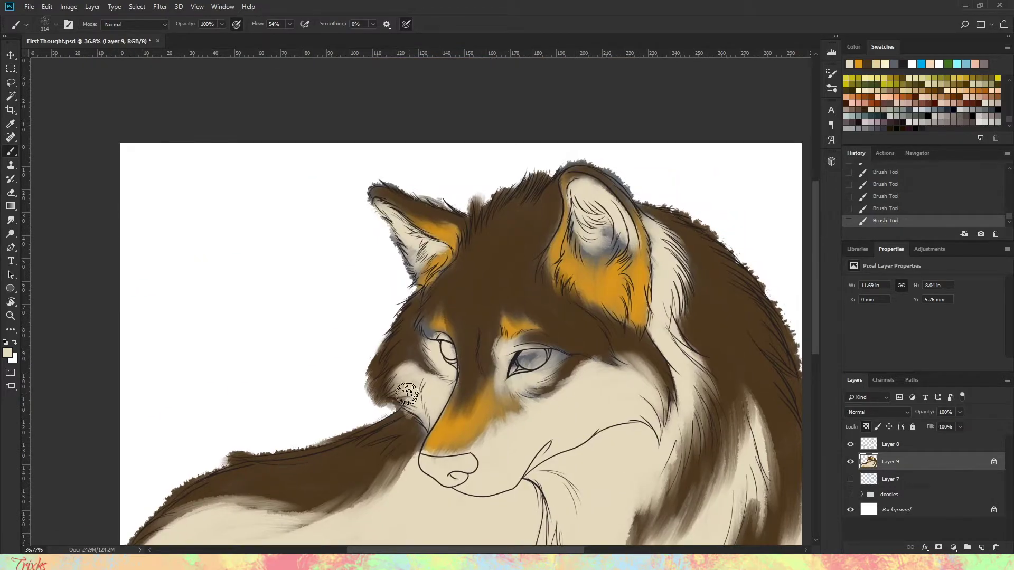
scroll(407, 394, "down", 4)
scroll(463, 318, "left", 2)
scroll(412, 386, "up", 3)
scroll(441, 414, "right", 2)
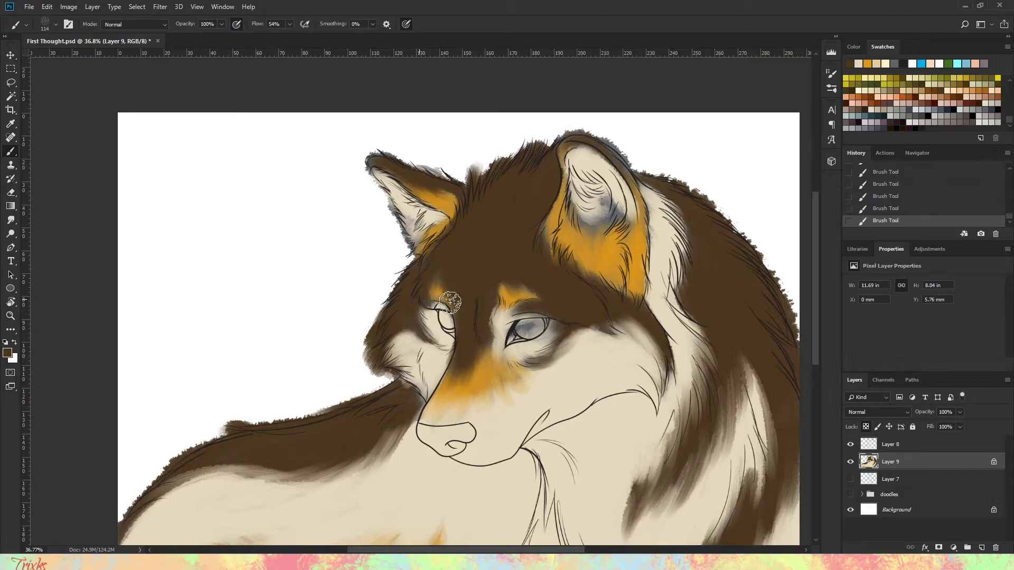
scroll(634, 370, "right", 4)
scroll(634, 370, "up", 1)
key("ctrl+1")
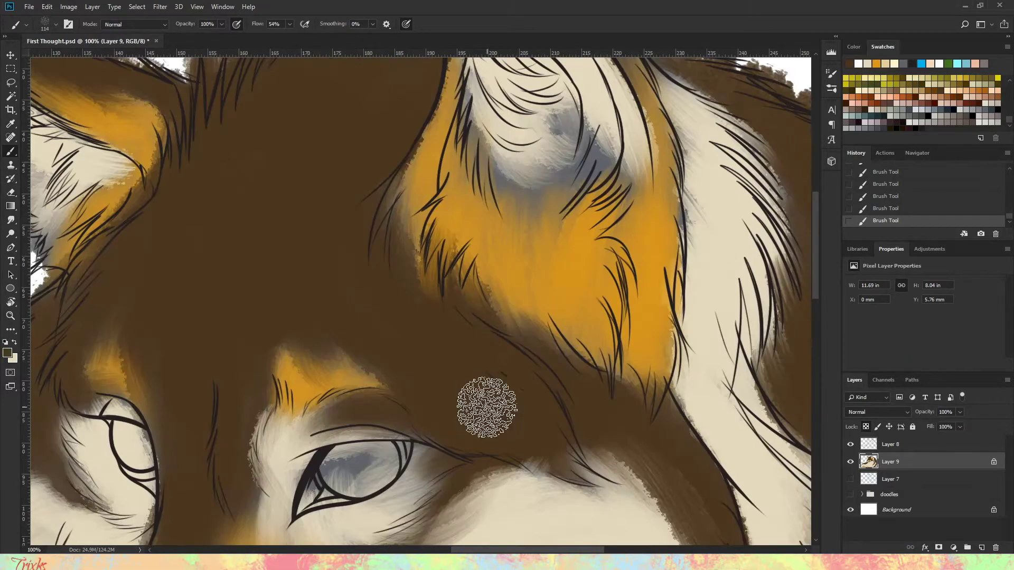
scroll(487, 408, "down", 6)
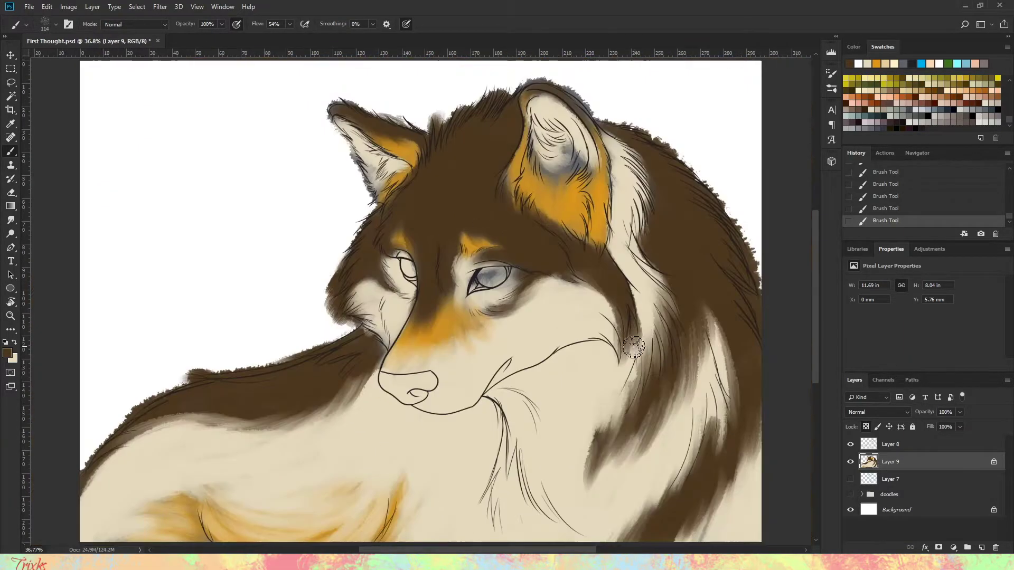
scroll(633, 347, "up", 4)
scroll(543, 403, "right", 2)
mouse_move(510, 406)
left_mouse_down()
mouse_move(622, 419)
mouse_move(650, 533)
left_mouse_up()
Step: Shade the ear with dark fur and brighten the inner ear with cream
scroll(520, 233, "up", 5)
scroll(521, 233, "left", 6)
mouse_move(608, 343)
left_mouse_down()
mouse_move(673, 282)
mouse_move(590, 242)
left_mouse_up()
mouse_move(631, 312)
left_mouse_down()
mouse_move(629, 343)
mouse_move(602, 349)
mouse_move(695, 443)
mouse_move(710, 396)
left_mouse_up()
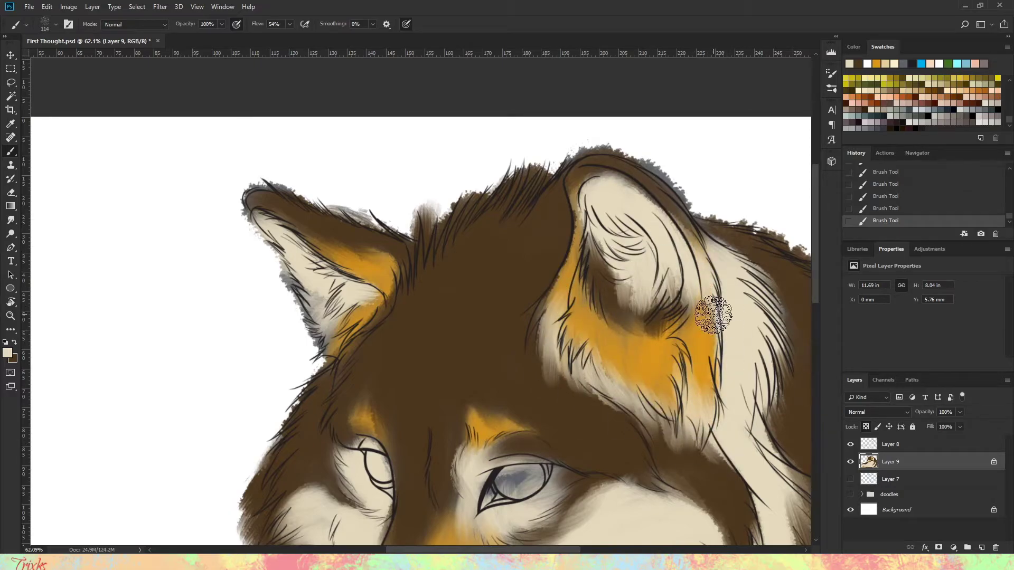
left_click_drag(623, 163, 733, 256)
Step: Swap to dark brown and darken the neck fur with brown strokes
key("x")
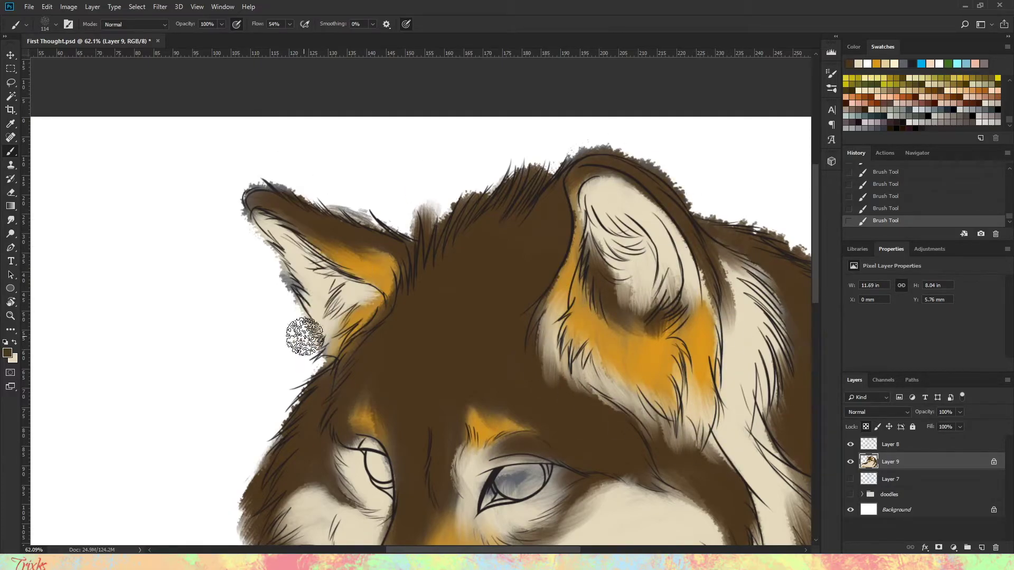
left_click_drag(340, 280, 382, 335)
key("ctrl+z")
key("ctrl+z")
scroll(516, 237, "down", 5)
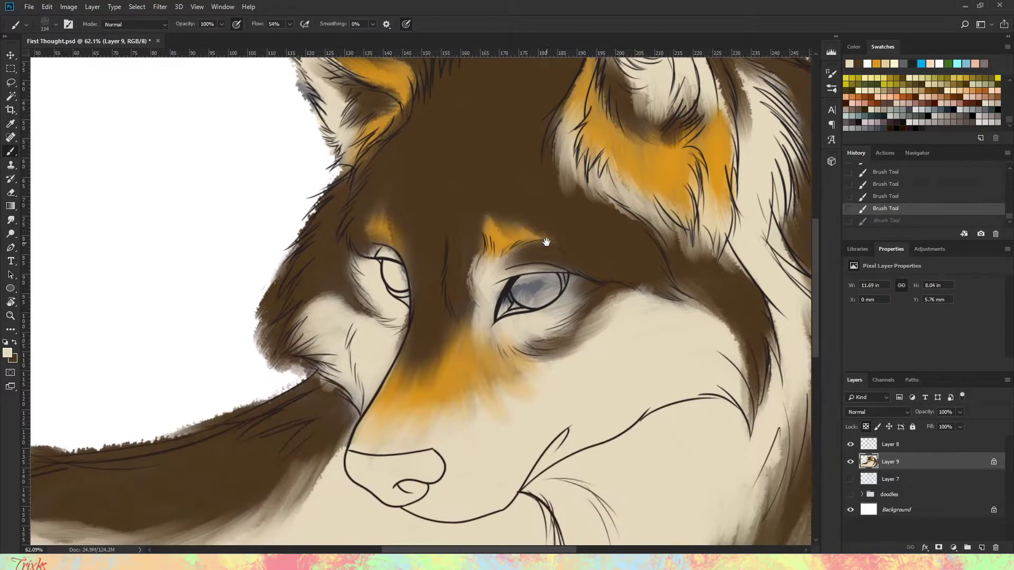
key("ctrl+shift+z")
key("ctrl+shift+z")
scroll(512, 362, "down", 4)
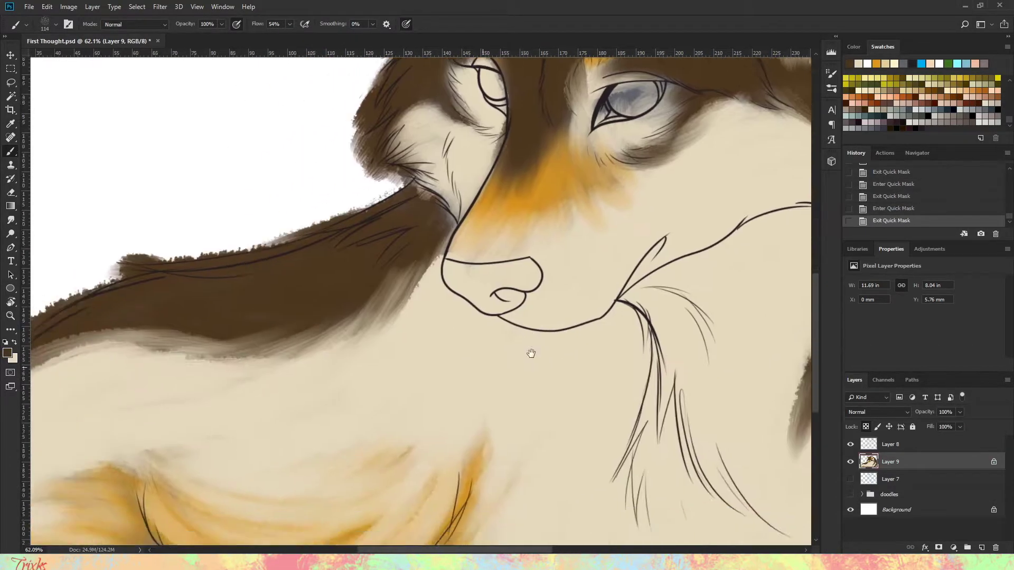
scroll(530, 350, "left", 4)
left_click_drag(508, 398, 537, 300)
mouse_move(362, 260)
left_mouse_down()
mouse_move(401, 249)
mouse_move(72, 396)
mouse_move(272, 229)
left_mouse_up()
Step: Pick an orange (e0af59) from the saved colours in the Color Picker
scroll(296, 295, "right", 6)
scroll(357, 487, "up", 2)
scroll(607, 206, "down", 2)
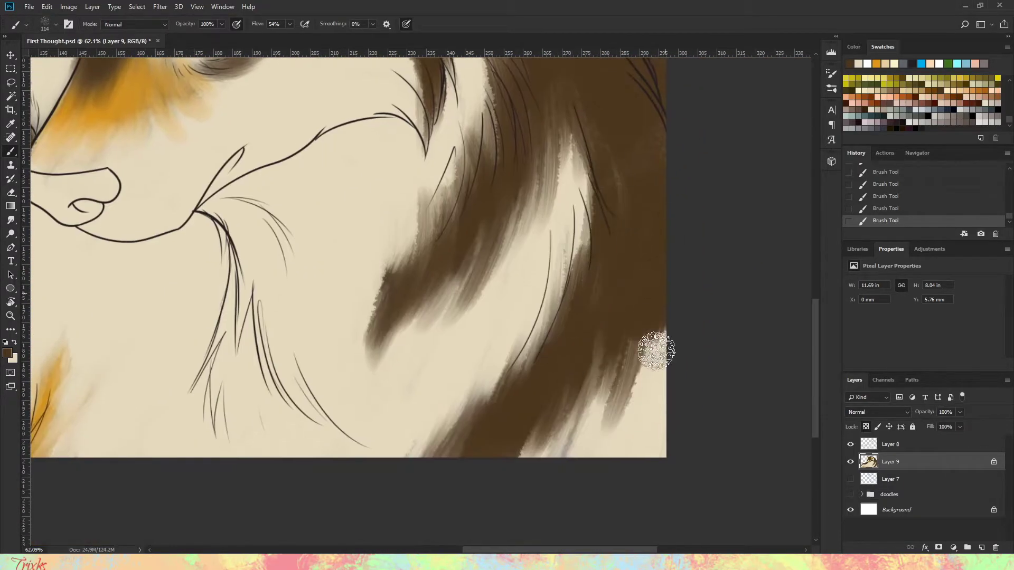
scroll(594, 377, "left", 2)
scroll(594, 377, "up", 1)
scroll(593, 377, "left", 2)
scroll(527, 347, "down", 3)
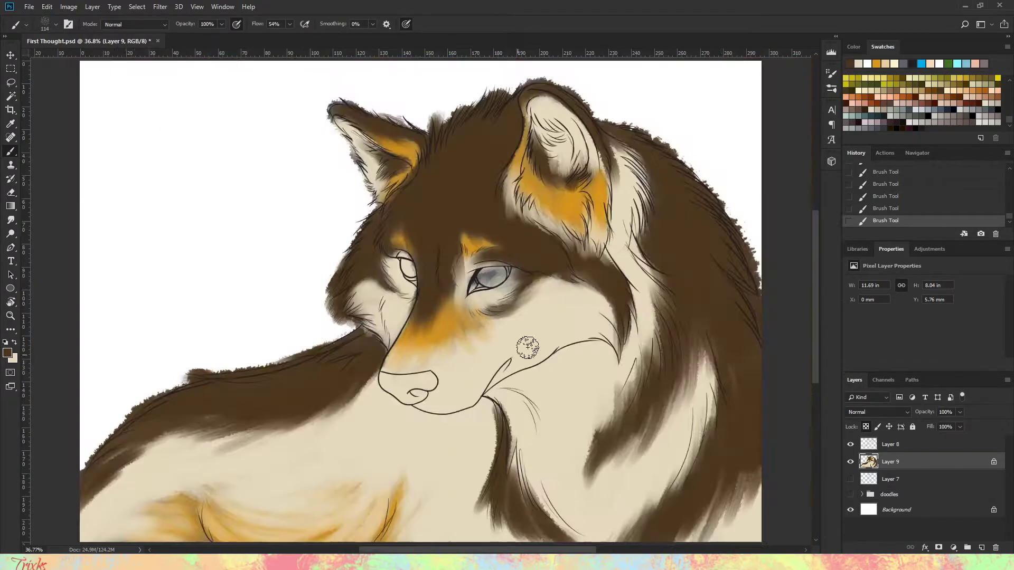
left_click(13, 358)
left_click(7, 353)
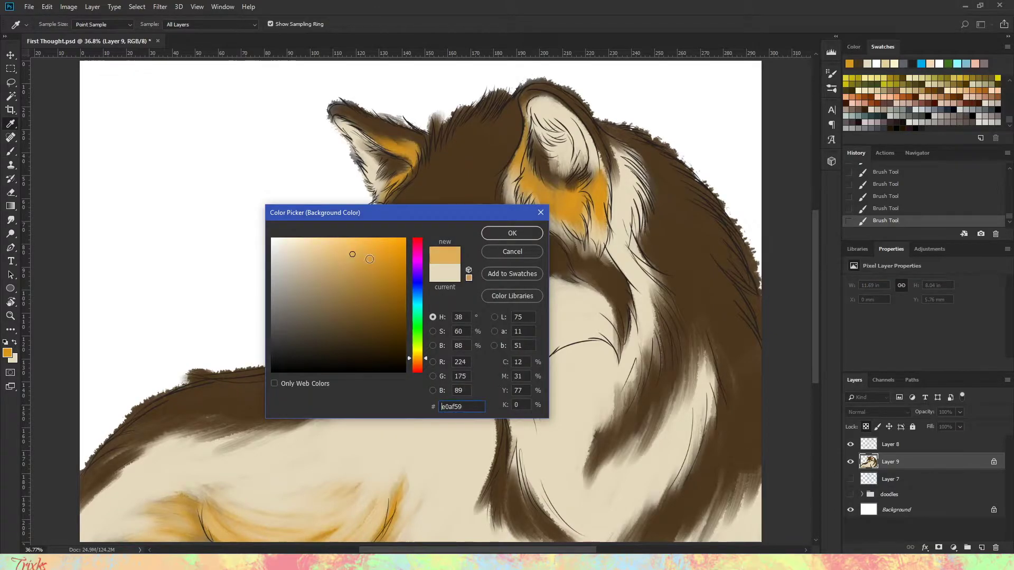
Step: Confirm the orange colour, then reset colours to black and white and undo a test stroke
key("Return")
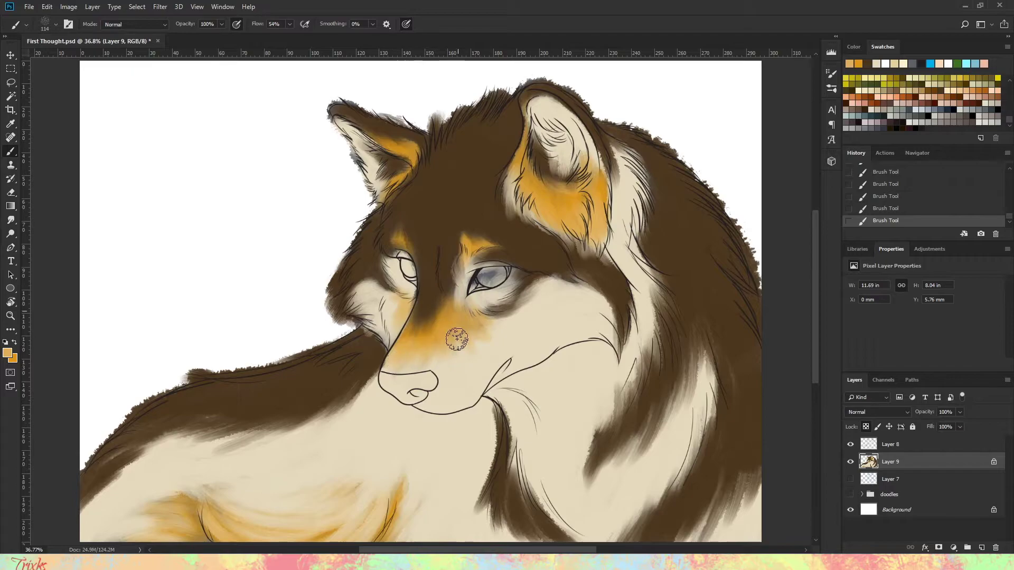
scroll(179, 422, "down", 3)
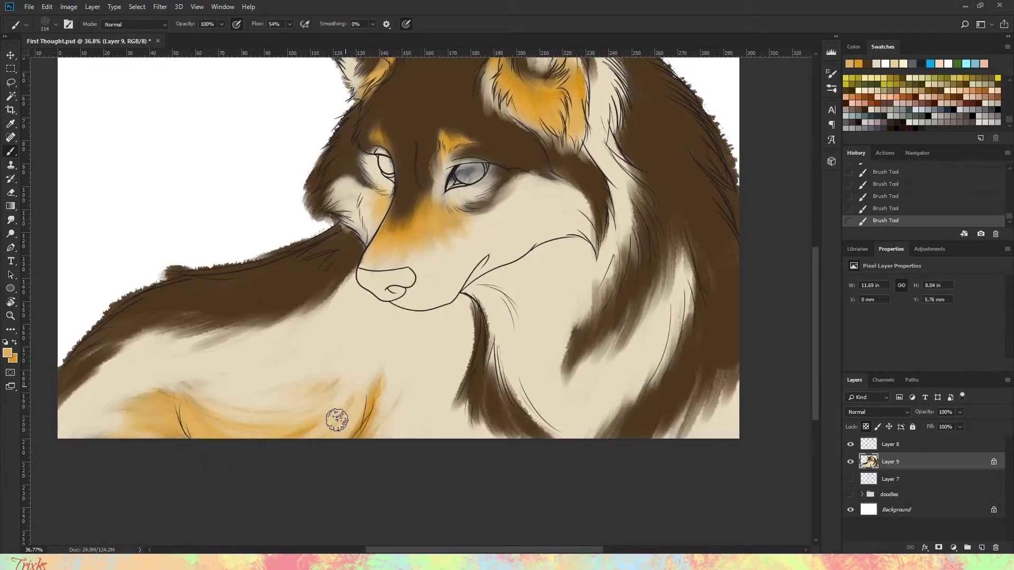
scroll(355, 385, "up", 3)
scroll(355, 385, "right", 2)
key("d")
left_click_drag(449, 338, 478, 407)
key("ctrl+z")
Step: Set the paint colour to dark brown #322110, zoom to 100% and tidy the mouth mark
left_click(7, 353)
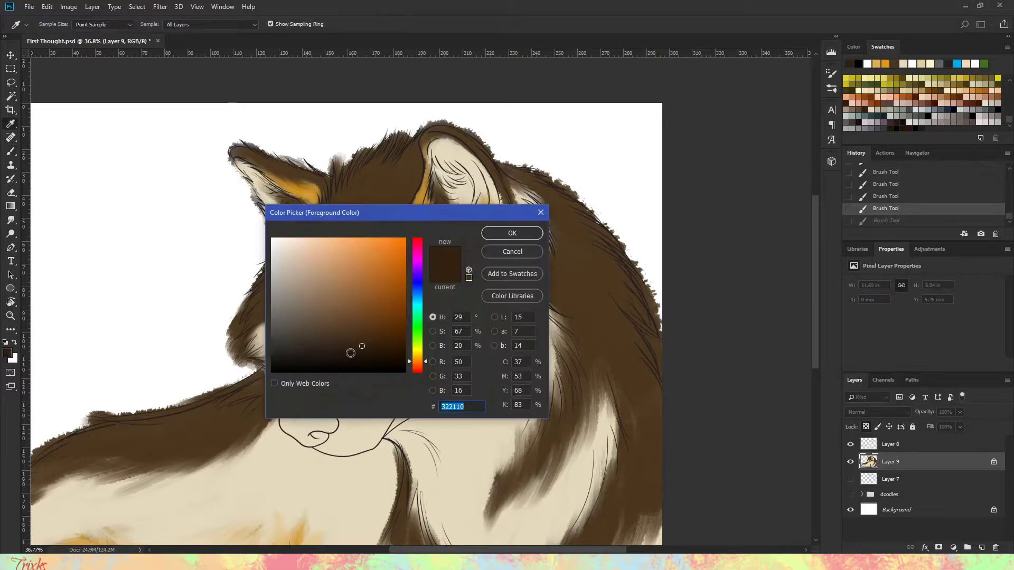
left_click(514, 233)
key("ctrl+z")
key("ctrl+z")
left_click(287, 422)
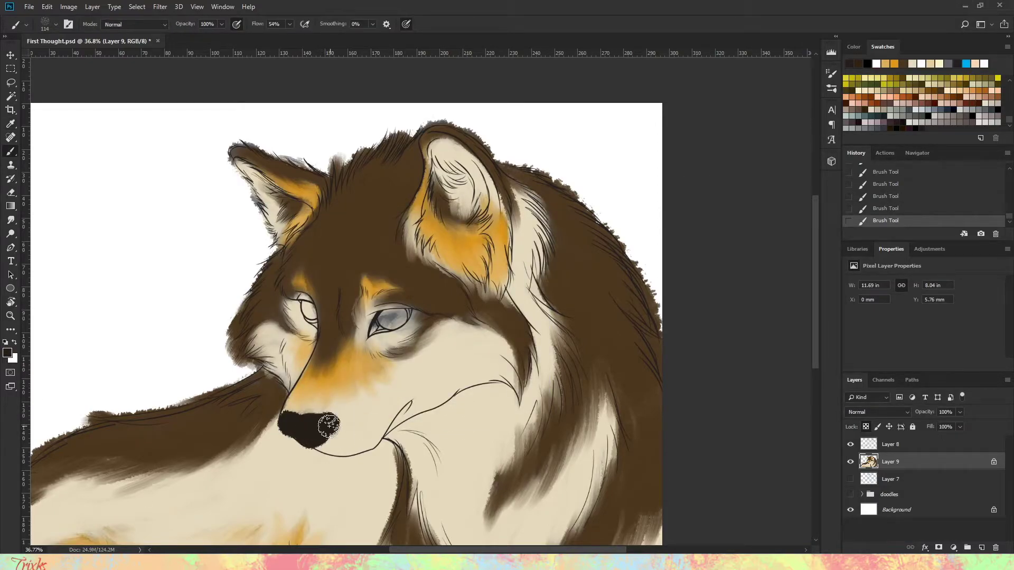
key("ctrl+1")
key("ctrl+z")
key("ctrl+z")
left_click_drag(525, 322, 499, 396)
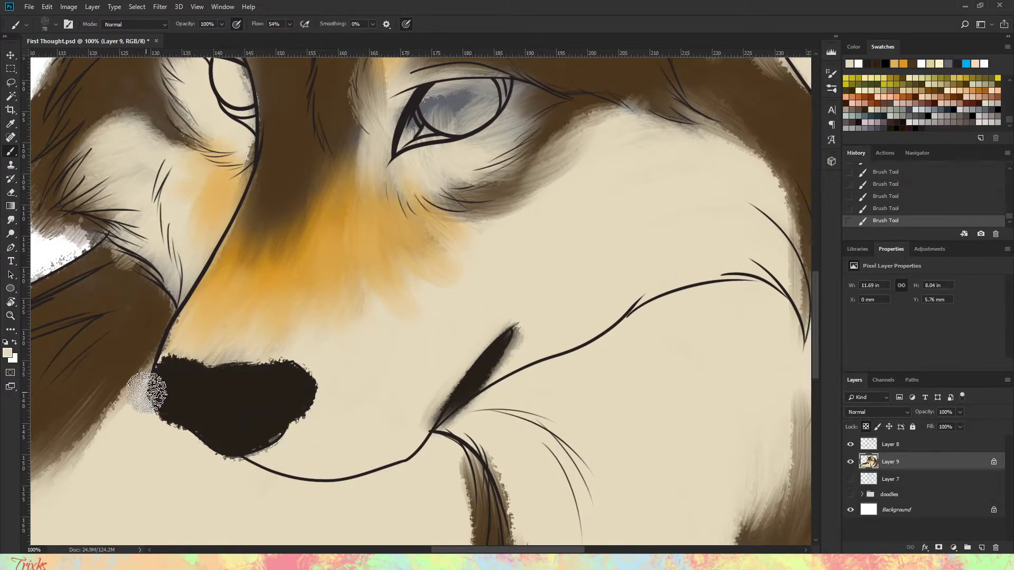
Step: Paint both wolf eyes dark, with light fur strokes around the right eye
left_click_drag(368, 269, 457, 393)
mouse_move(515, 233)
left_mouse_down()
mouse_move(532, 227)
mouse_move(502, 248)
mouse_move(543, 226)
mouse_move(535, 255)
mouse_move(593, 217)
mouse_move(553, 226)
left_mouse_up()
mouse_move(495, 300)
left_mouse_down()
mouse_move(515, 215)
mouse_move(483, 215)
mouse_move(491, 221)
left_mouse_up()
left_click(528, 232, "alt")
mouse_move(311, 180)
left_mouse_down()
mouse_move(338, 256)
mouse_move(305, 164)
left_mouse_up()
left_click_drag(339, 256, 340, 191)
Step: Reshape the left eye's lower part in cream and paint orange over the nose bridge
left_click(300, 224, "alt")
left_click_drag(324, 296, 355, 224)
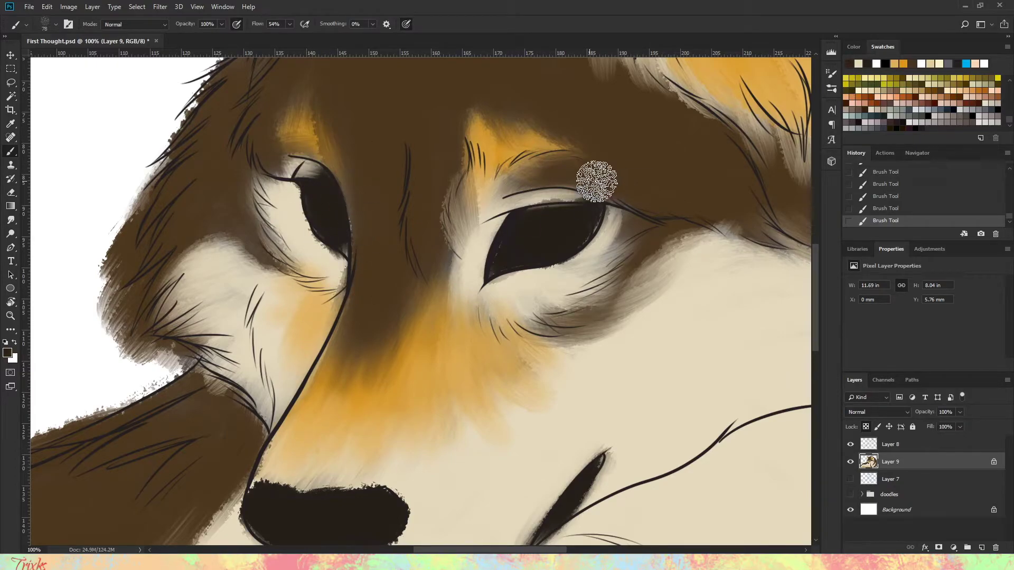
left_click(914, 96)
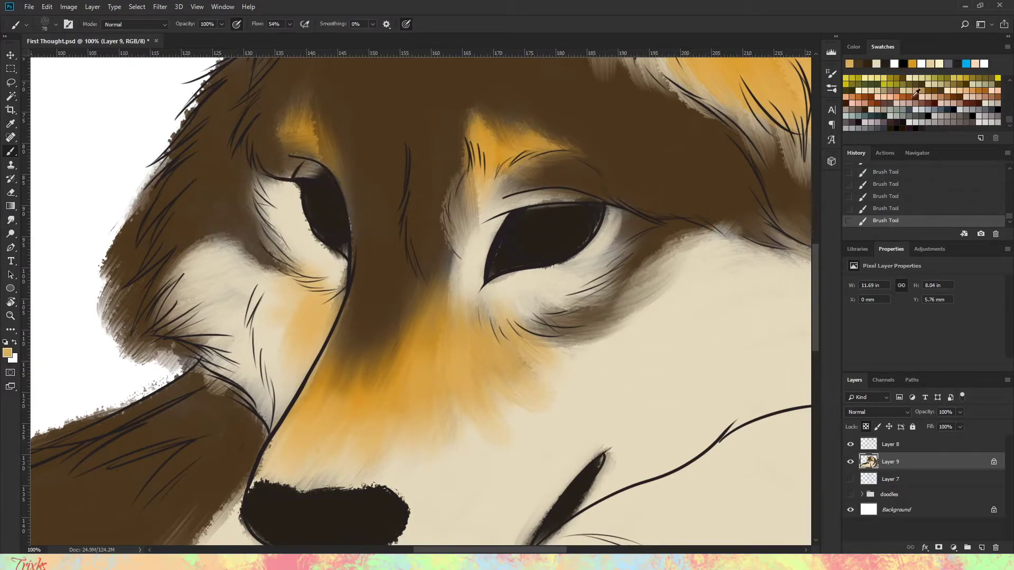
left_click(305, 135, "alt")
left_click_drag(357, 434, 412, 306)
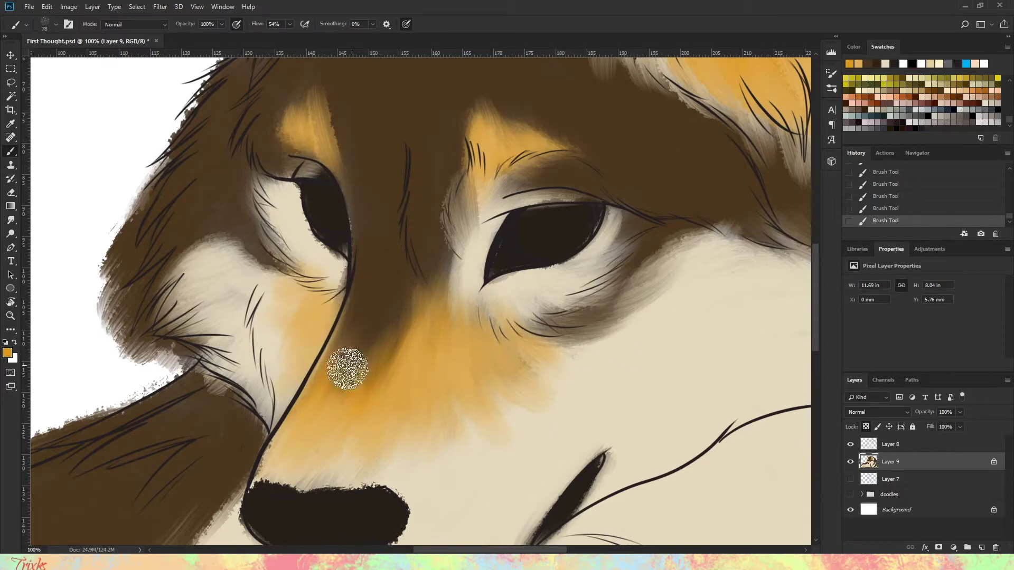
Step: Darken the fur where the neck meets the muzzle
scroll(425, 369, "down", 5)
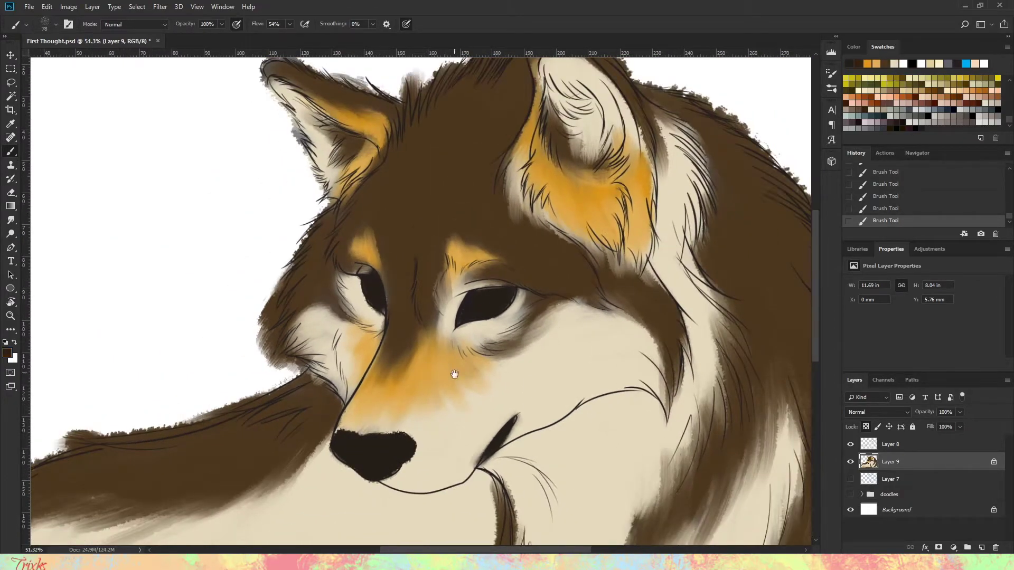
left_click_drag(454, 374, 308, 146)
left_click_drag(618, 301, 611, 373)
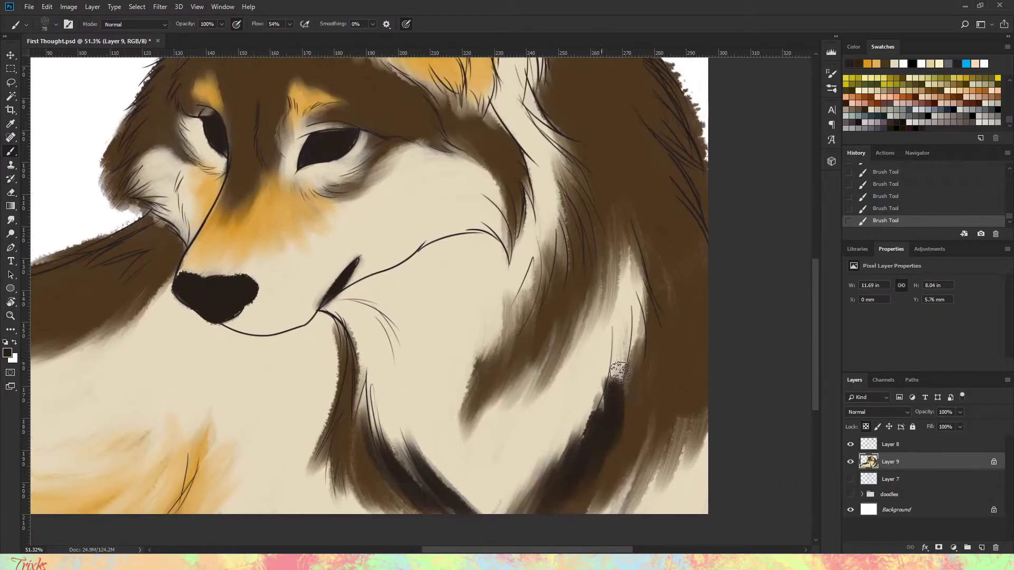
left_click_drag(534, 303, 608, 506)
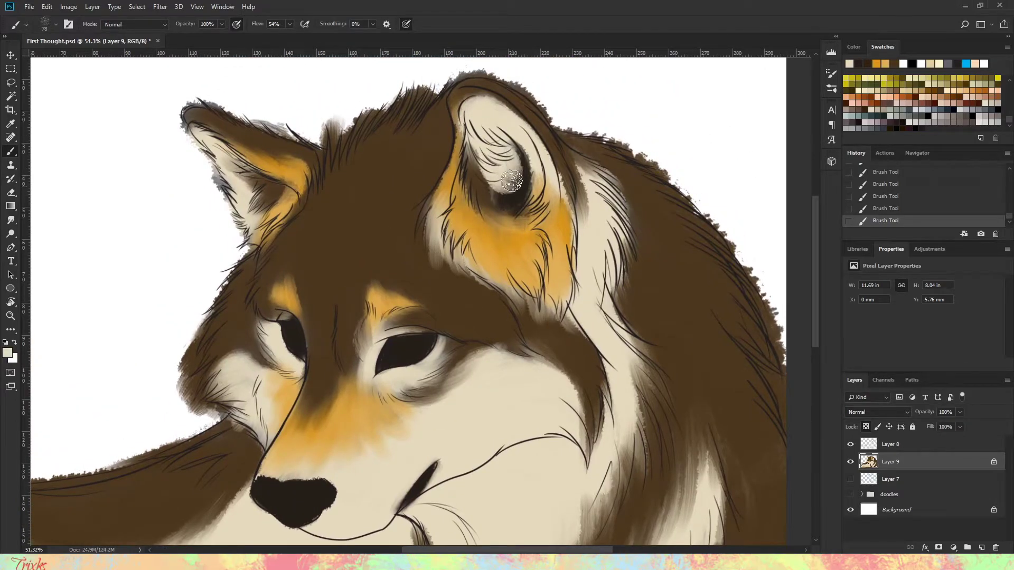
scroll(622, 407, "down", 5)
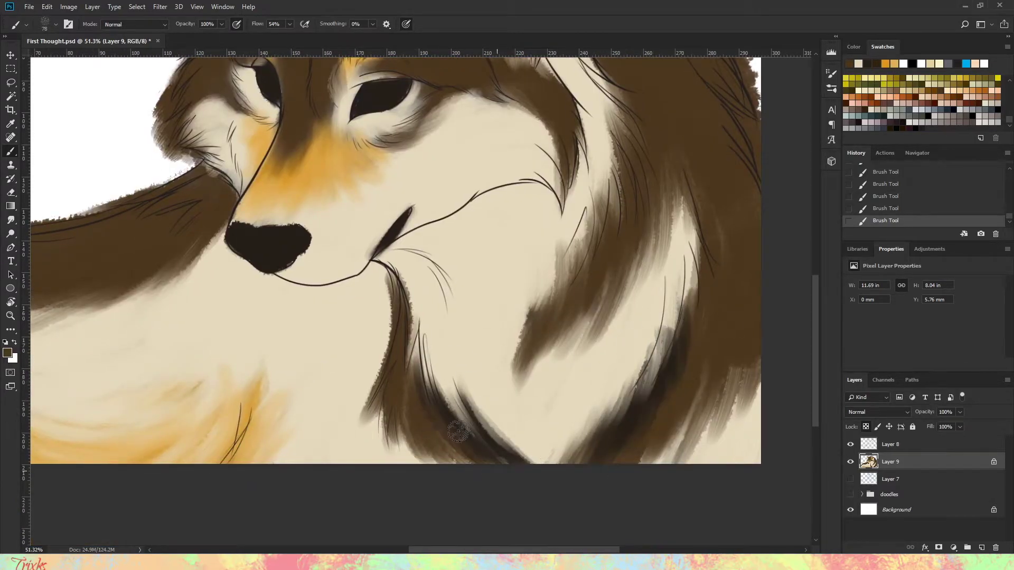
left_click_drag(364, 248, 491, 454)
left_click_drag(487, 174, 426, 252)
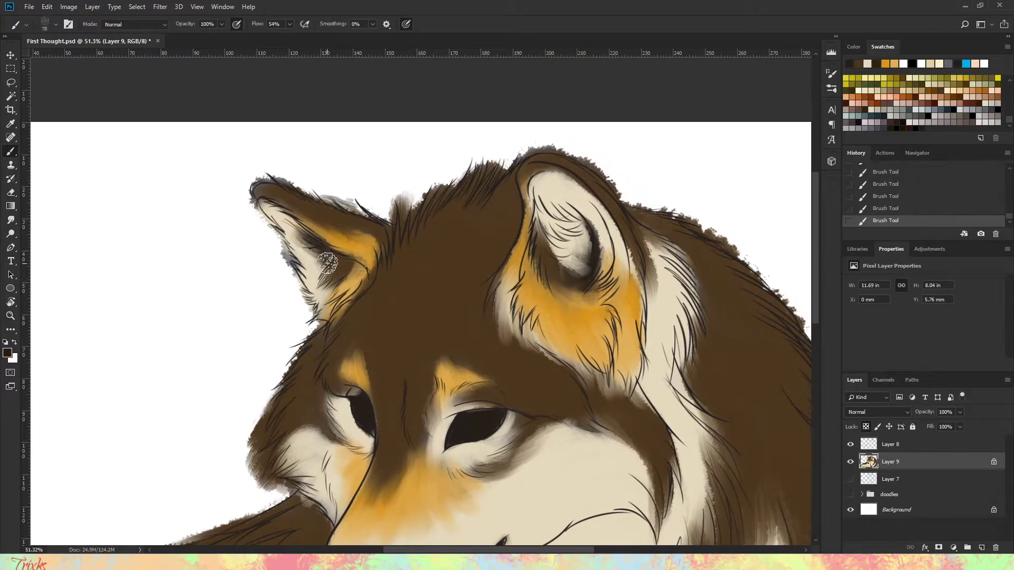
scroll(482, 351, "down", 5)
scroll(618, 283, "left", 5)
left_click_drag(618, 283, 643, 263)
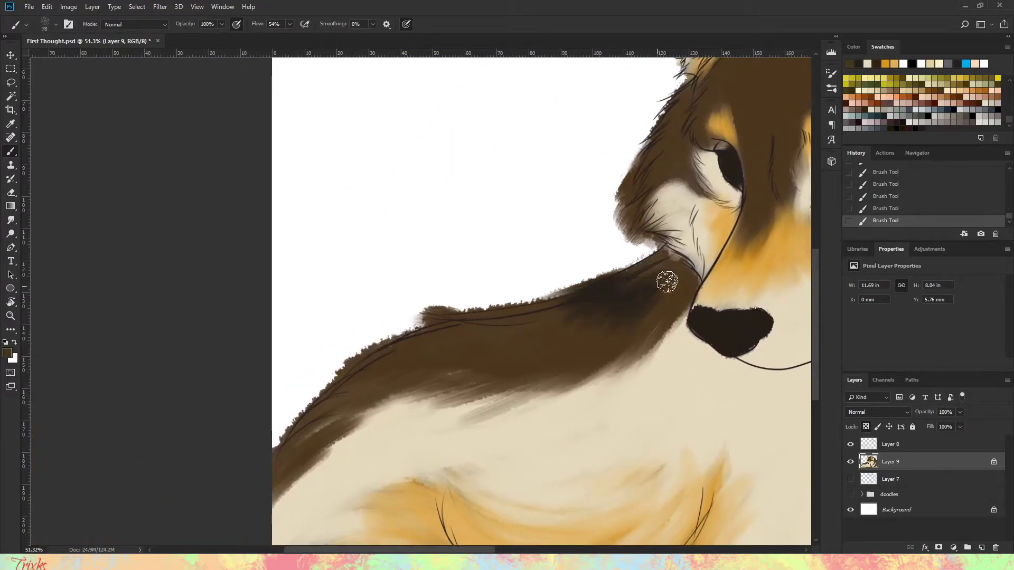
scroll(303, 294, "right", 5)
scroll(389, 391, "down", 3)
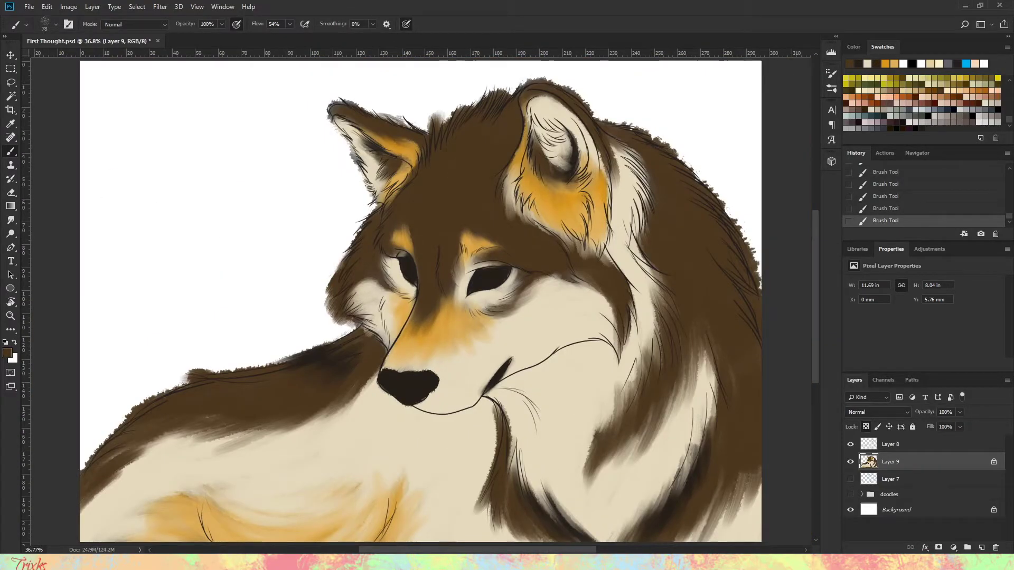
scroll(418, 316, "up", 3)
Step: Undo the stray earlier edits, then erase along the muzzle's outer edge and the fur beside it
key("e")
scroll(382, 373, "left", 4)
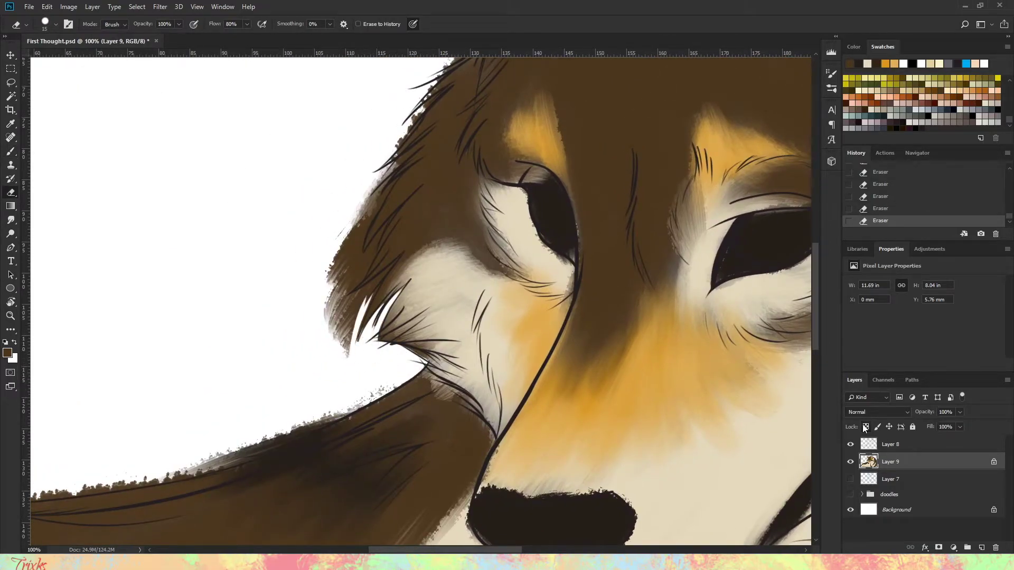
key("ctrl+z")
key("ctrl+z")
key("ctrl+z")
key("ctrl+z")
key("ctrl+z")
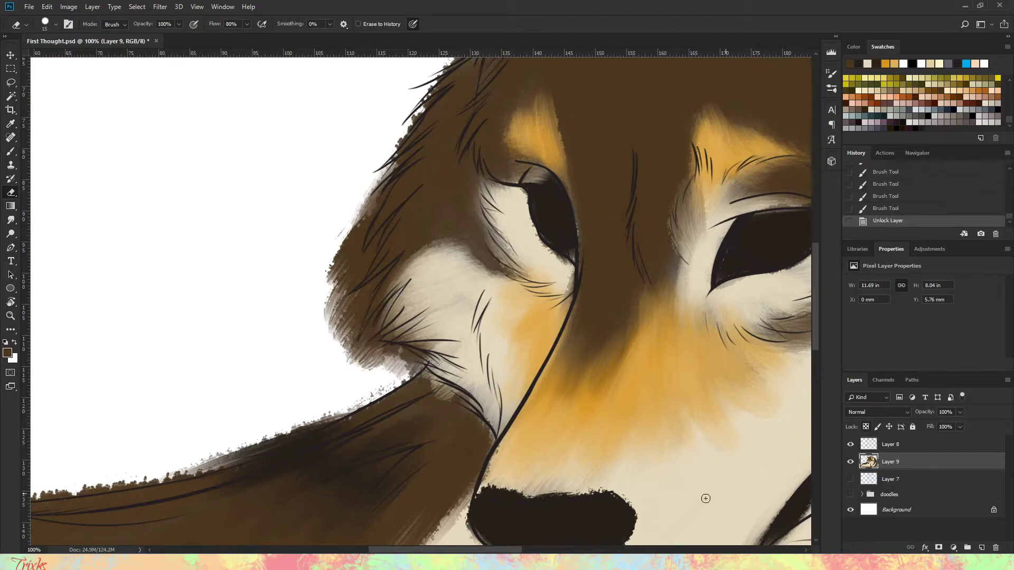
key("ctrl+z")
mouse_move(423, 367)
left_mouse_down()
mouse_move(397, 385)
mouse_move(409, 363)
mouse_move(347, 353)
left_mouse_up()
scroll(377, 358, "up", 3)
mouse_move(422, 149)
left_mouse_down()
mouse_move(316, 351)
mouse_move(322, 227)
mouse_move(301, 211)
mouse_move(292, 172)
left_mouse_up()
scroll(305, 366, "up", 5)
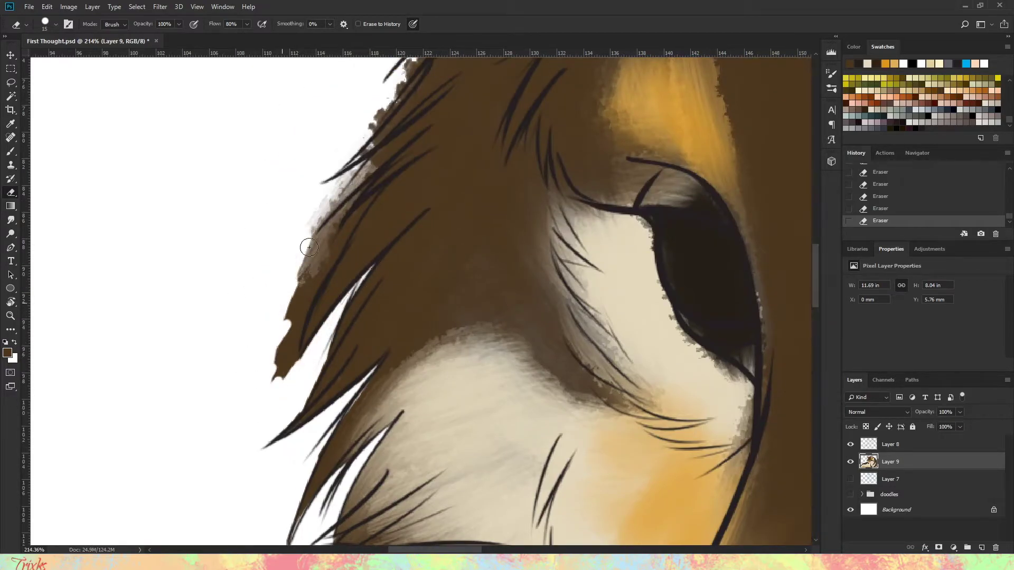
left_click_drag(309, 247, 343, 200)
scroll(296, 317, "up", 5)
left_click_drag(276, 396, 318, 335)
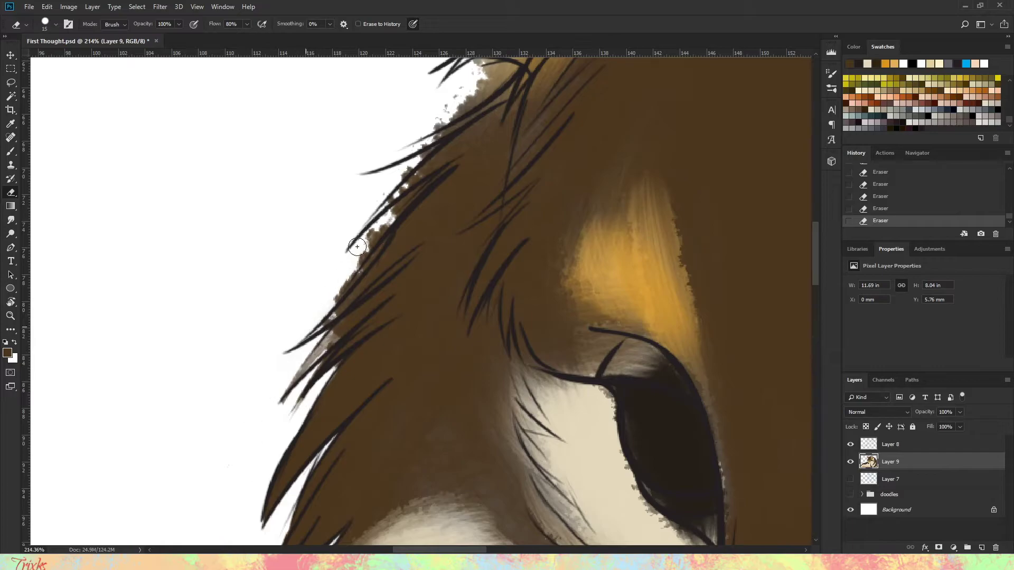
scroll(359, 286, "up", 5)
Step: Erase stray brown paint between the hair strands
scroll(344, 323, "right", 3)
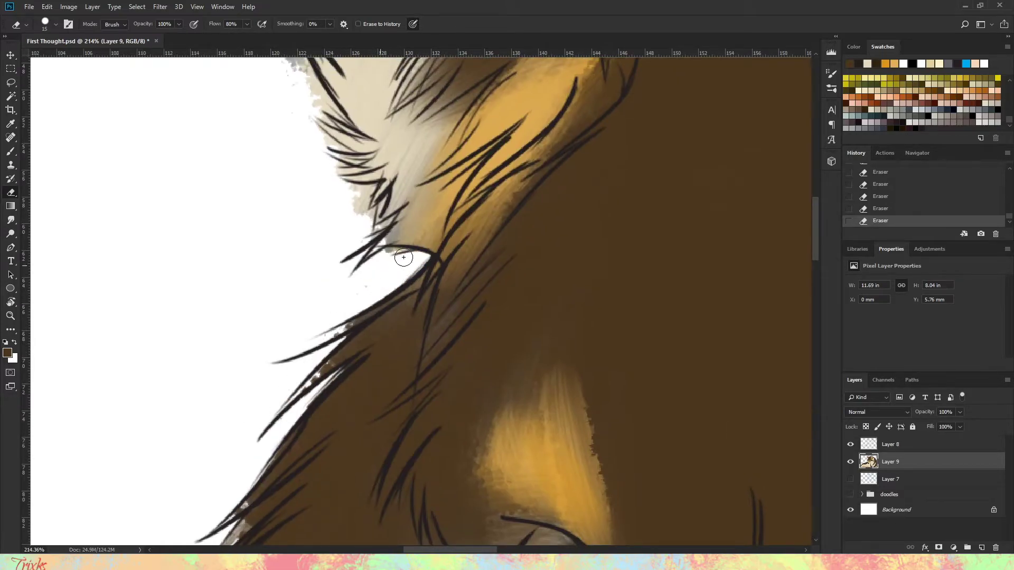
scroll(475, 332, "up", 5)
scroll(550, 408, "left", 3)
scroll(444, 285, "up", 5)
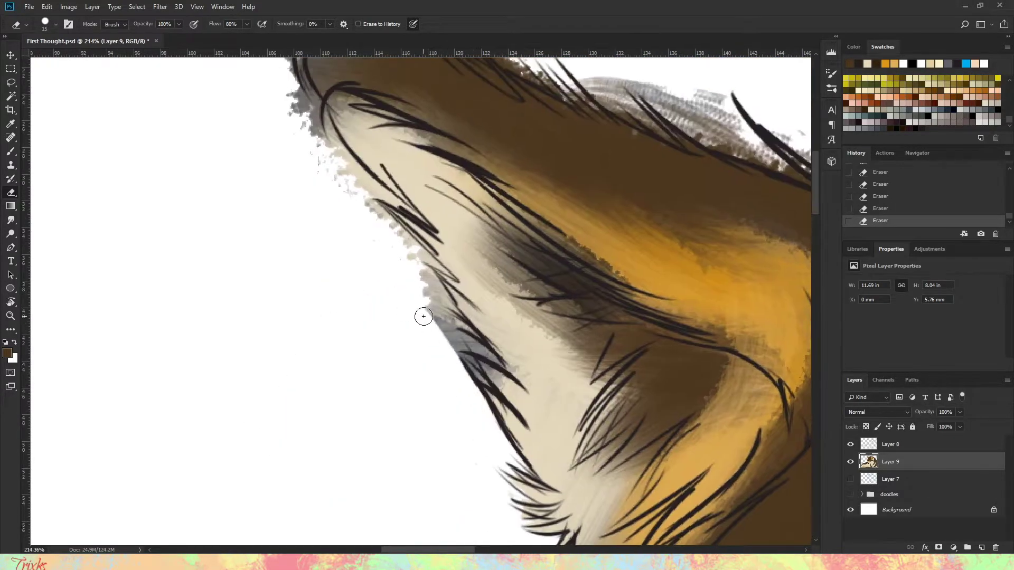
scroll(458, 317, "up", 4)
scroll(414, 312, "left", 1)
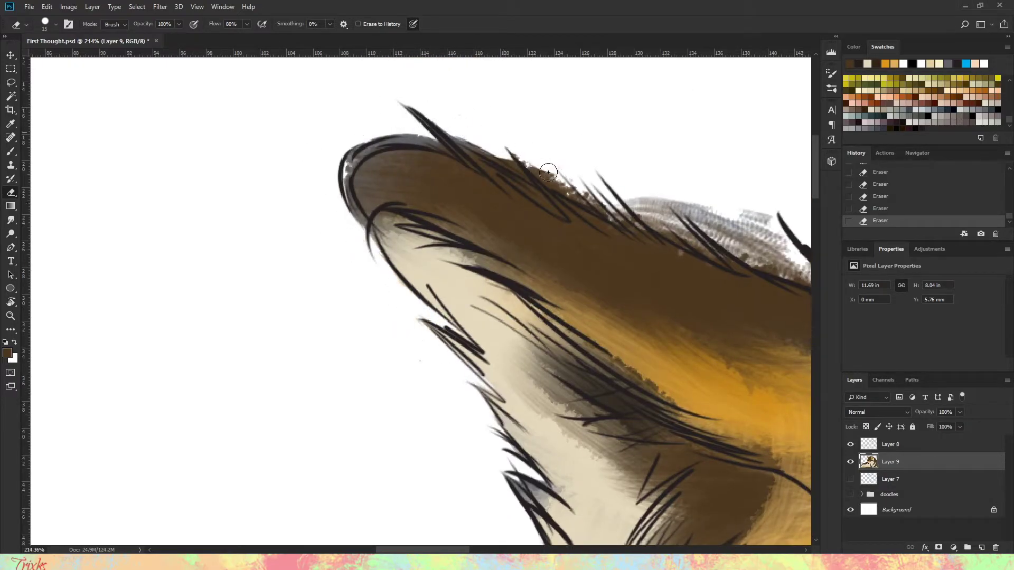
scroll(694, 240, "up", 4)
scroll(337, 301, "right", 6)
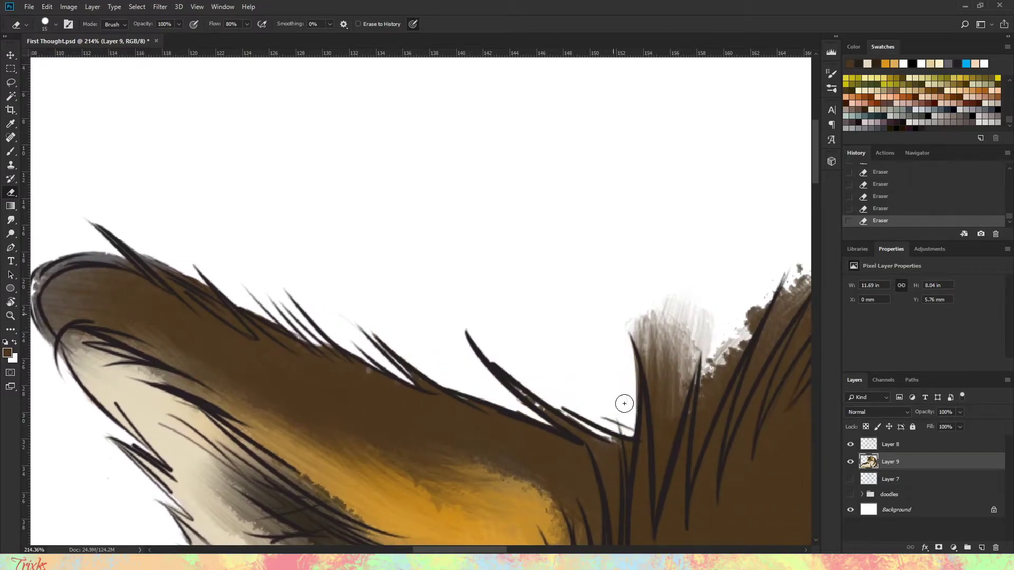
scroll(626, 353, "down", 4)
scroll(514, 390, "right", 3)
scroll(520, 320, "up", 2)
scroll(401, 368, "right", 3)
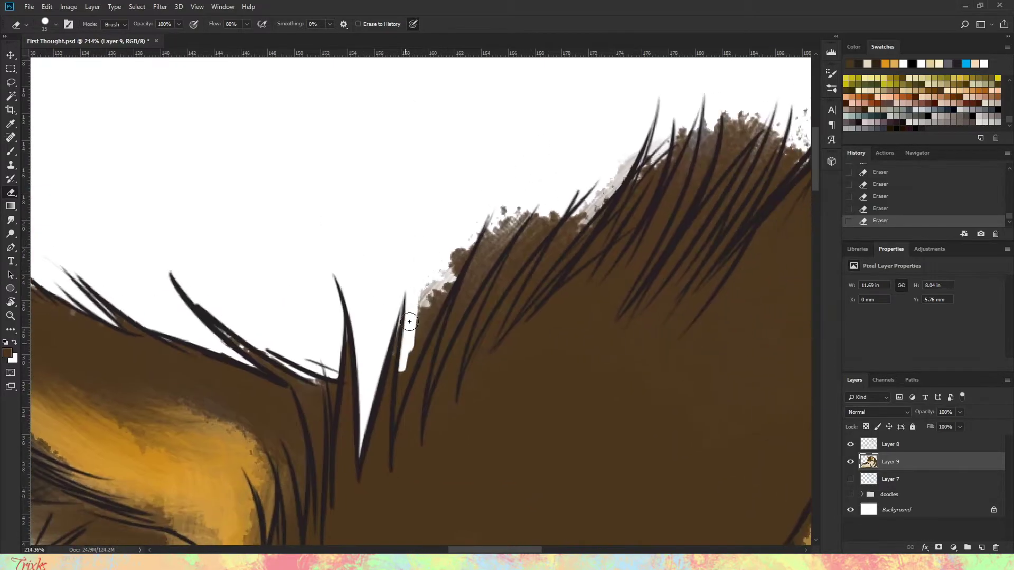
left_click_drag(531, 235, 504, 327)
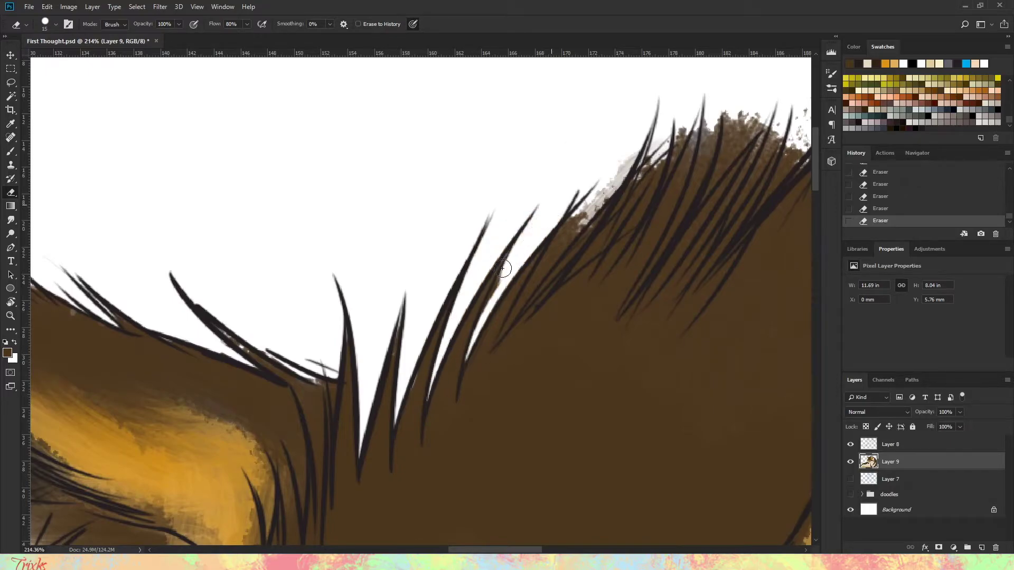
left_click_drag(559, 199, 504, 330)
Step: Clean the ragged brown fringe along the hair edge
scroll(630, 164, "up", 2)
scroll(477, 214, "right", 3)
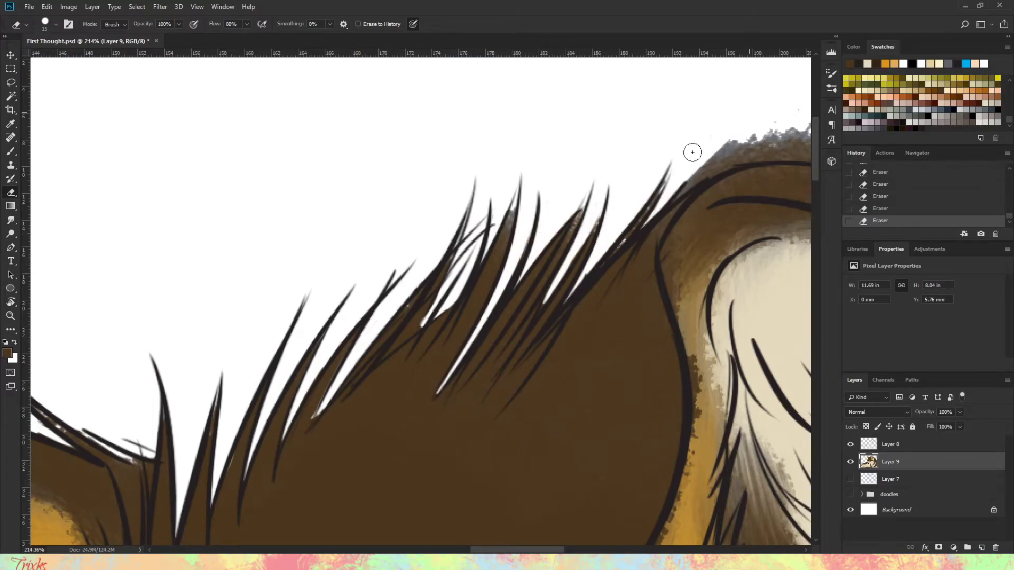
scroll(405, 333, "up", 2)
scroll(405, 333, "right", 5)
mouse_move(658, 354)
left_mouse_down()
mouse_move(684, 342)
mouse_move(406, 359)
left_mouse_up()
scroll(524, 320, "down", 3)
scroll(523, 321, "right", 3)
left_click_drag(462, 404, 445, 402)
scroll(589, 459, "down", 3)
scroll(589, 459, "right", 2)
mouse_move(391, 293)
left_mouse_down()
mouse_move(489, 330)
mouse_move(482, 339)
left_mouse_up()
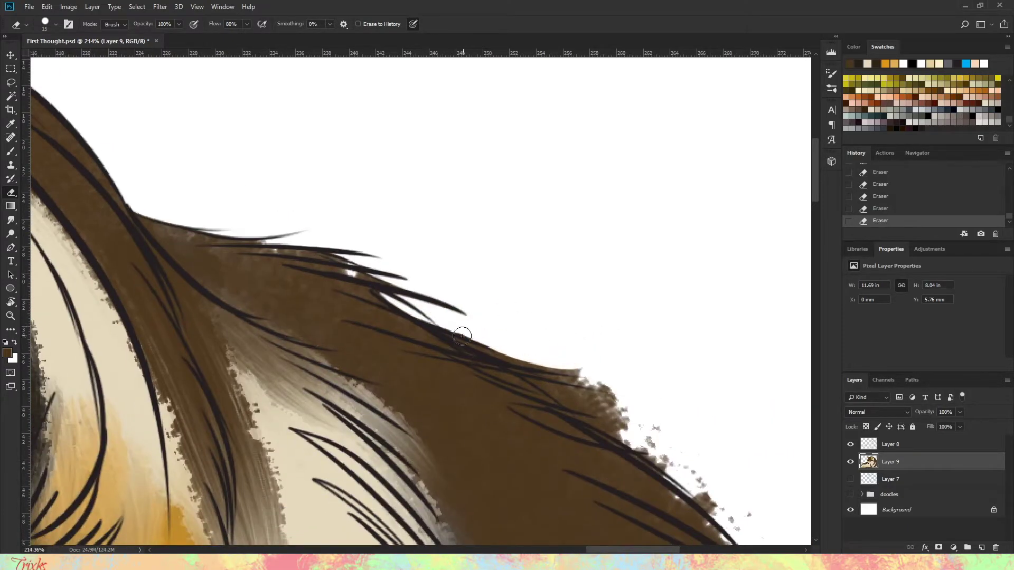
left_click_drag(552, 373, 592, 395)
scroll(374, 262, "down", 3)
scroll(375, 262, "right", 3)
left_click_drag(503, 357, 597, 464)
Step: Clear brown fringe from the gaps between strands, redoing one stroke more carefully
scroll(450, 321, "down", 3)
scroll(450, 321, "right", 3)
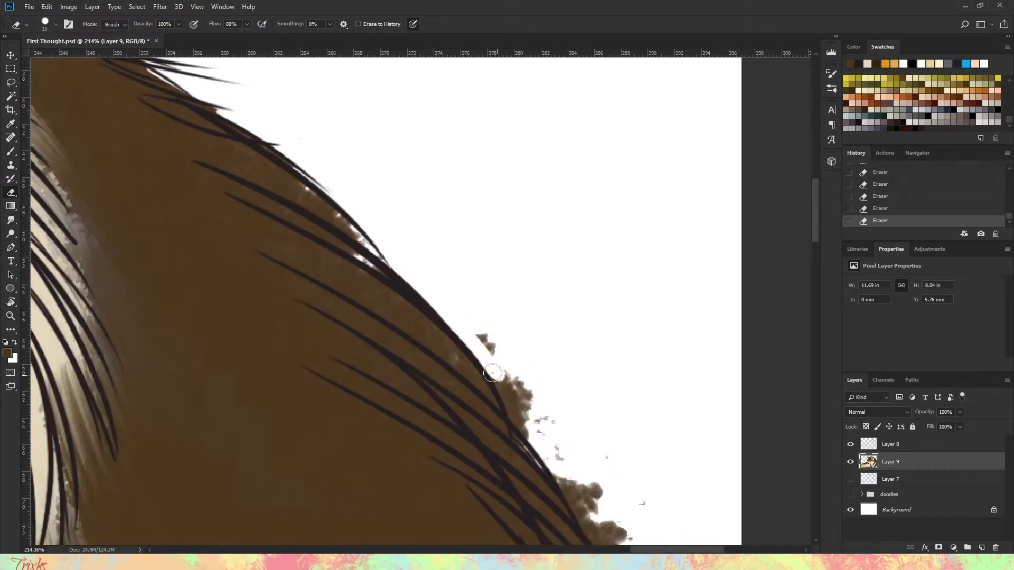
scroll(670, 499, "down", 3)
mouse_move(528, 317)
left_mouse_down()
mouse_move(607, 389)
mouse_move(654, 523)
left_mouse_up()
scroll(650, 301, "down", 3)
scroll(650, 301, "left", 1)
mouse_move(687, 449)
left_mouse_down()
mouse_move(565, 242)
mouse_move(584, 287)
left_mouse_up()
scroll(585, 287, "down", 3)
left_click_drag(607, 237, 665, 387)
left_click_drag(634, 248, 654, 356)
scroll(654, 355, "down", 1)
left_click_drag(671, 322, 725, 472)
scroll(699, 414, "up", 2)
key("ctrl+z")
left_click_drag(700, 398, 678, 336)
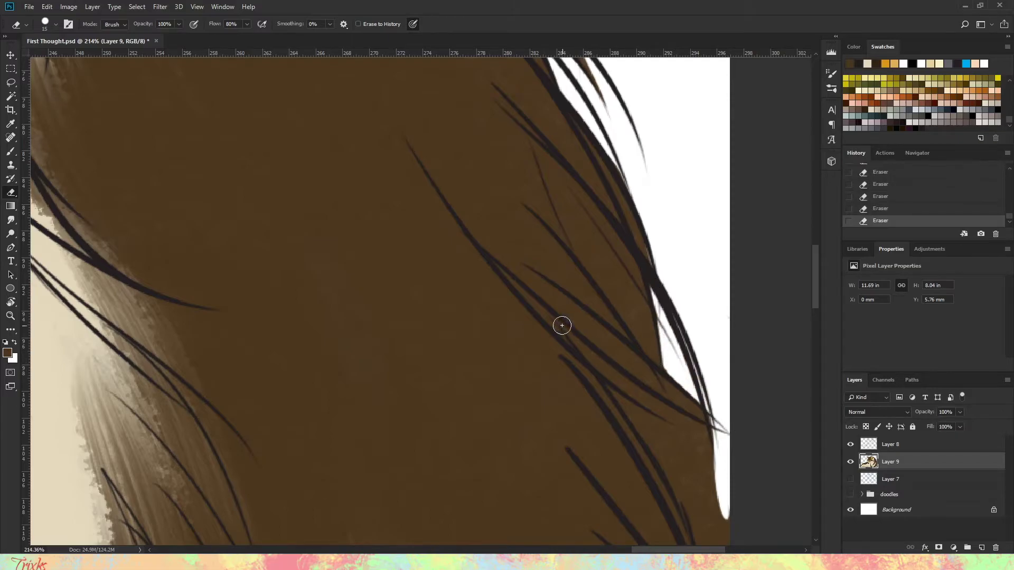
Step: Erase brown between the strands and fringe along the upper hair edge
scroll(612, 385, "down", 3)
mouse_move(623, 370)
left_mouse_down()
mouse_move(583, 308)
mouse_move(634, 433)
left_mouse_up()
scroll(633, 433, "down", 2)
left_click_drag(672, 281, 664, 339)
key("ctrl+z")
left_click_drag(437, 411, 627, 265)
left_click_drag(523, 319, 494, 329)
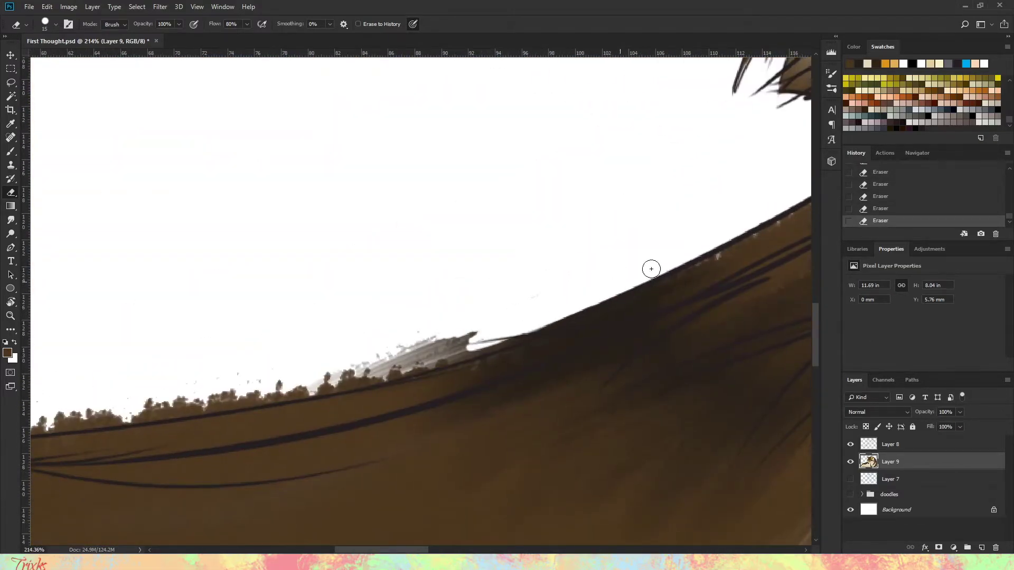
left_click_drag(608, 288, 465, 343)
Step: Lower Layer 9 to 58% opacity and keep erasing fringe with the canvas rotated
key("ctrl+z")
left_click_drag(924, 412, 909, 412)
mouse_move(655, 267)
left_mouse_down()
mouse_move(528, 301)
mouse_move(401, 365)
mouse_move(486, 253)
mouse_move(423, 343)
mouse_move(389, 421)
mouse_move(465, 311)
mouse_move(486, 322)
left_mouse_up()
key("r")
mouse_move(454, 380)
left_mouse_down()
mouse_move(516, 328)
mouse_move(514, 367)
mouse_move(544, 172)
mouse_move(530, 339)
left_mouse_up()
left_click_drag(536, 385, 652, 270)
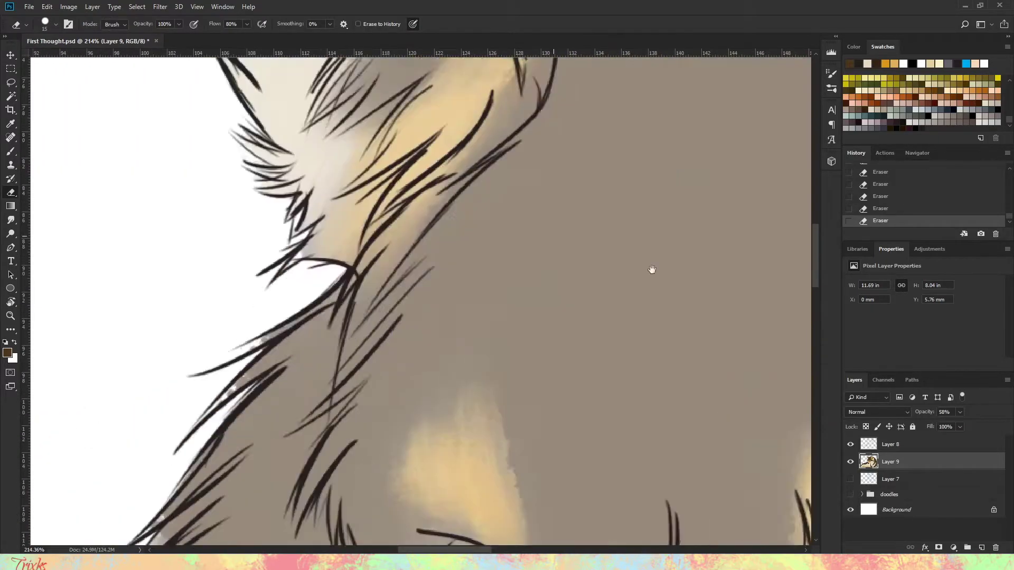
Step: Restore Layer 9 to full opacity and add Layer 10 clipped to it in Multiply mode
key("ctrl+0")
key("0")
left_click(984, 549)
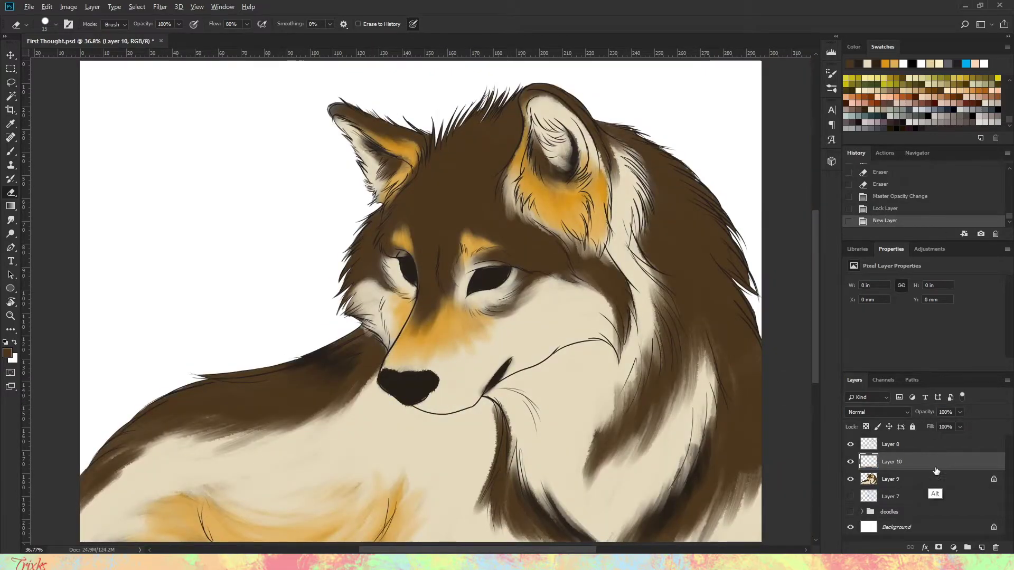
key("alt+bracketleft")
key("ctrl+1")
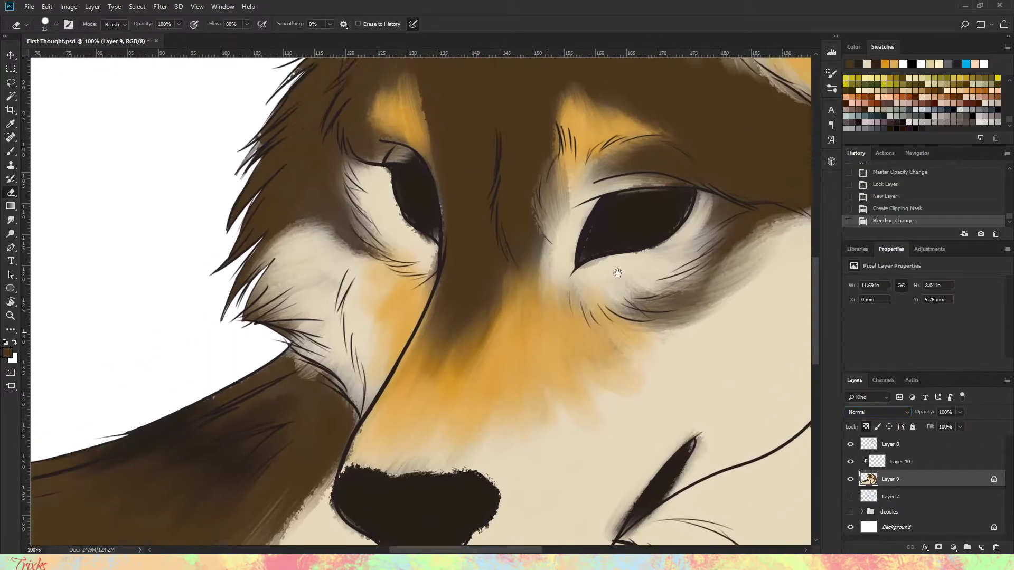
key("b")
Step: Paint soft fur tones around the wolf's eyes on Layer 9
left_click_drag(424, 297, 397, 341)
left_click_drag(501, 390, 452, 435)
scroll(441, 294, "down", 3)
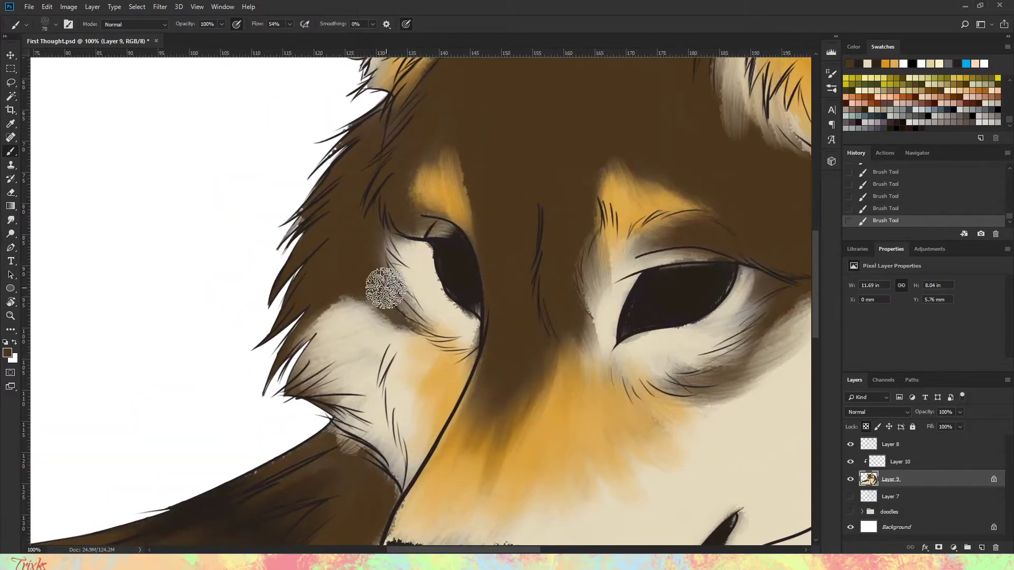
scroll(389, 283, "up", 3)
left_click_drag(389, 283, 386, 387)
scroll(386, 388, "up", 5)
scroll(549, 272, "down", 5)
scroll(549, 272, "right", 5)
scroll(550, 272, "down", 5)
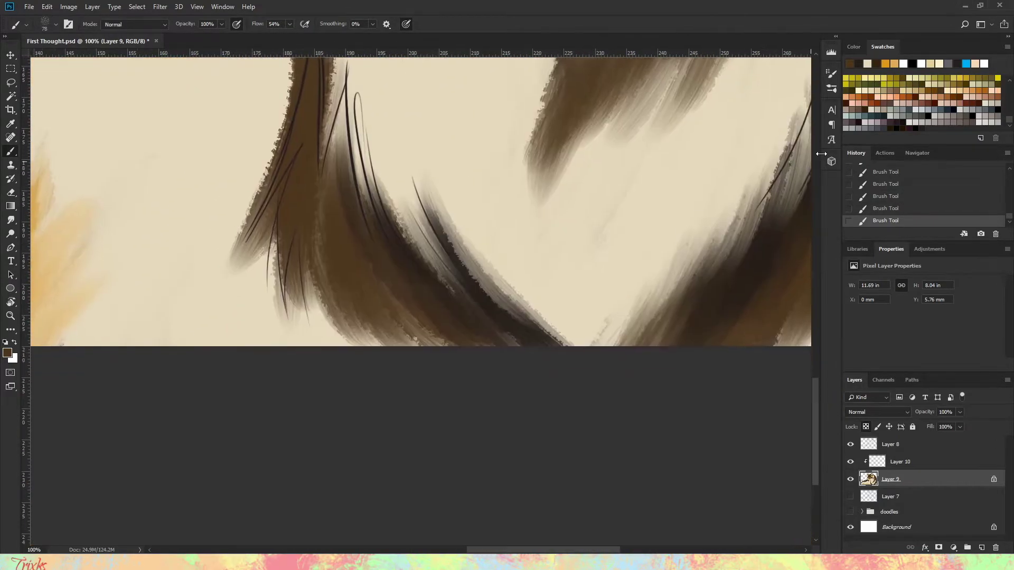
scroll(478, 342, "right", 5)
scroll(478, 342, "left", 5)
scroll(528, 290, "down", 2, "alt")
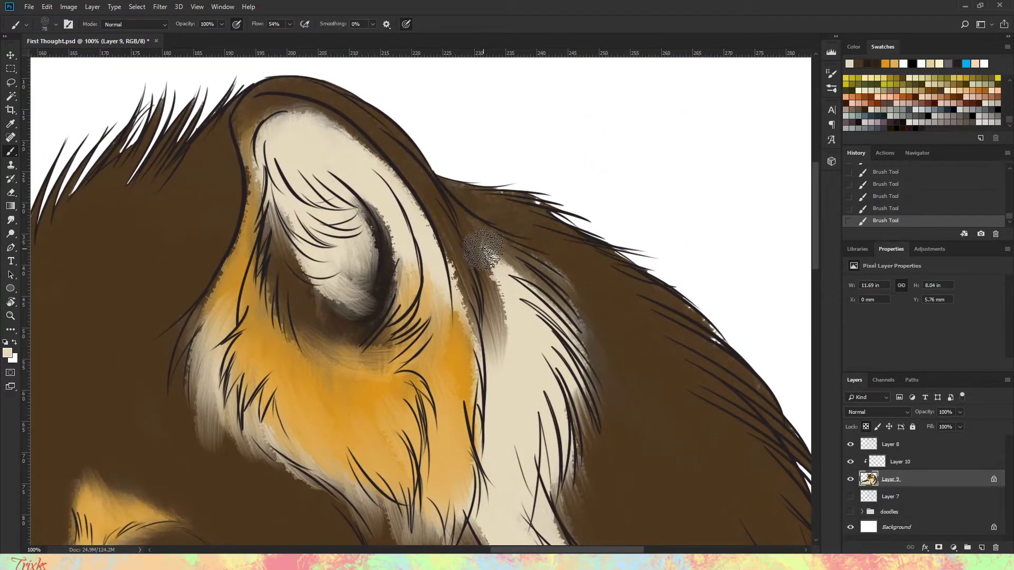
scroll(498, 237, "up", 2, "alt")
scroll(602, 319, "down", 2, "alt")
scroll(502, 344, "up", 2, "alt")
Step: Pick orange for the ear fur and cream for the face and cheek fur
left_click(502, 344, "alt")
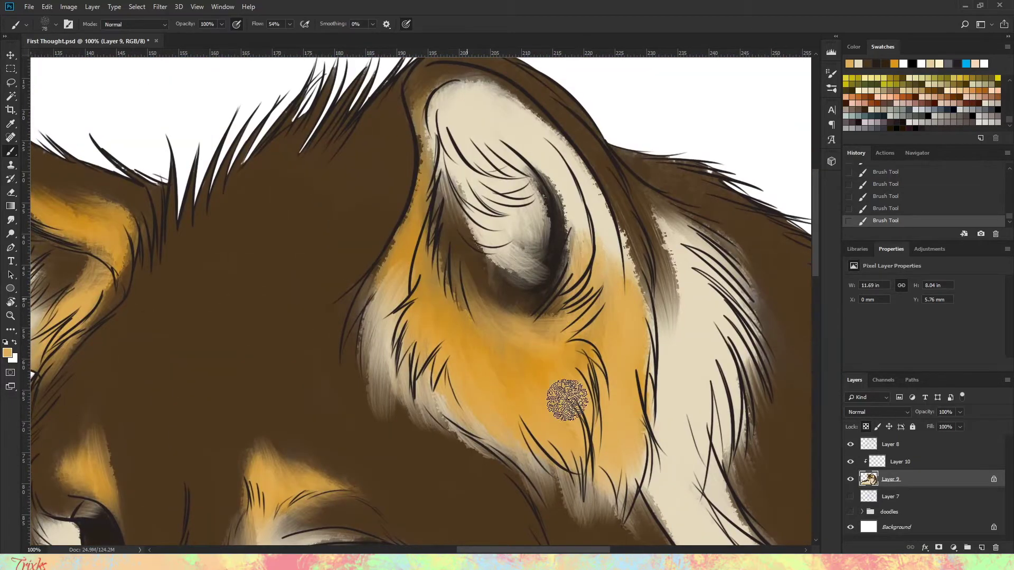
left_click_drag(404, 370, 632, 370)
scroll(623, 338, "up", 2)
scroll(611, 310, "left", 3)
scroll(634, 290, "down", 10)
left_click(646, 189, "alt")
scroll(645, 189, "up", 3)
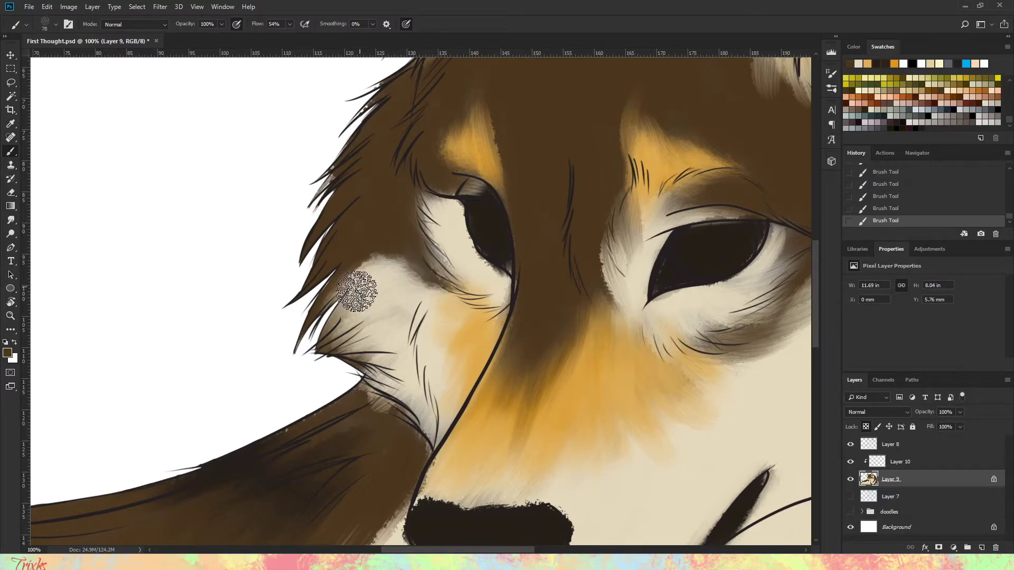
scroll(357, 291, "right", 2)
scroll(357, 291, "down", 1)
left_click(335, 333, "alt")
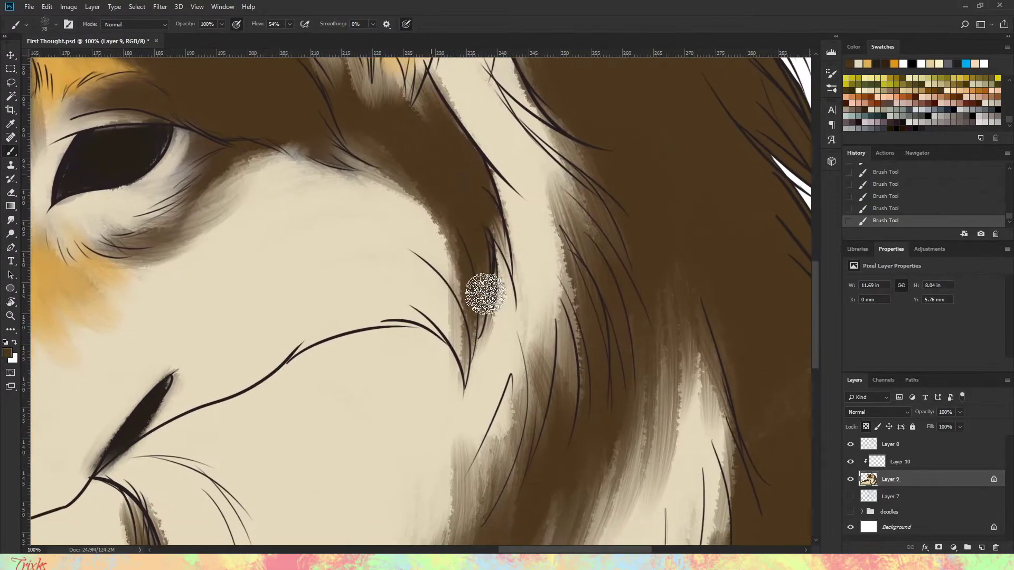
key("ctrl+0")
Step: Select the new multiply Layer 10 and set a large soft brush at 20% flow
left_click(900, 461)
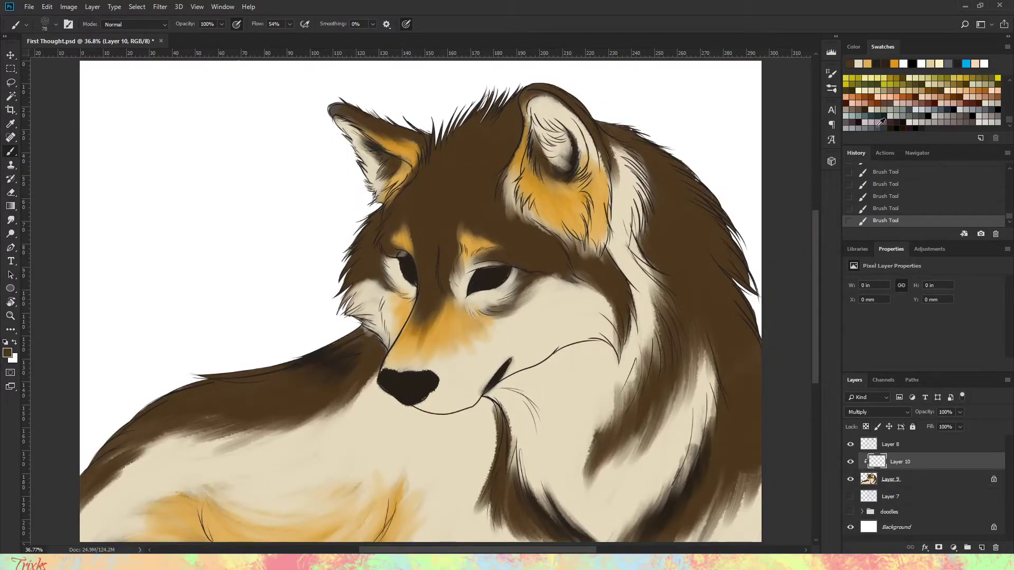
type("20")
right_click(510, 353)
left_click(603, 332)
key("Return")
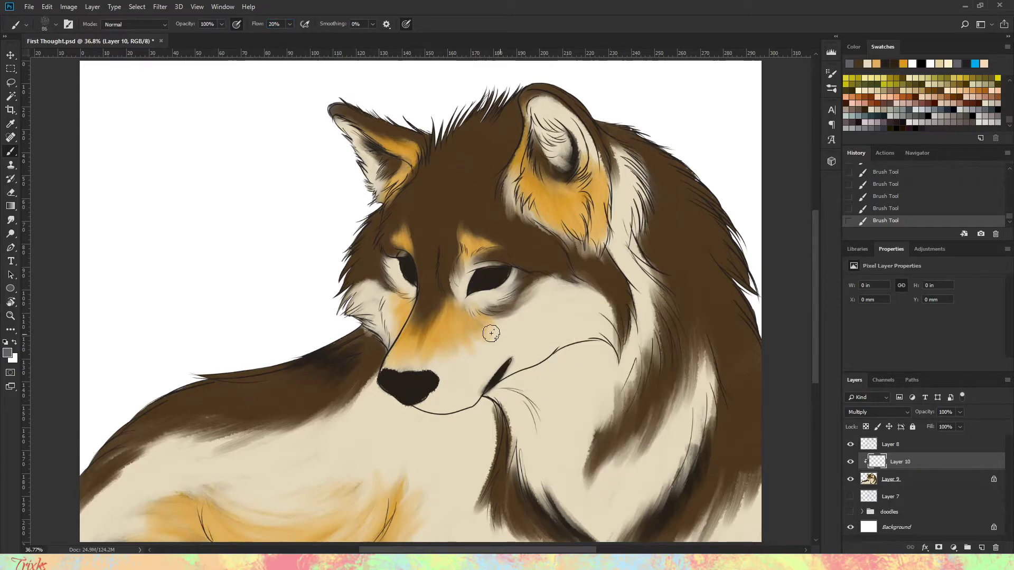
key("ctrl+z")
right_click(522, 371)
key("Return")
Step: Paint grey shading over the muzzle, face, neck, chest and lower fur
mouse_move(494, 295)
left_mouse_down()
mouse_move(464, 351)
mouse_move(482, 192)
mouse_move(627, 216)
mouse_move(615, 351)
mouse_move(720, 343)
mouse_move(699, 358)
left_mouse_up()
left_click_drag(700, 358, 672, 276)
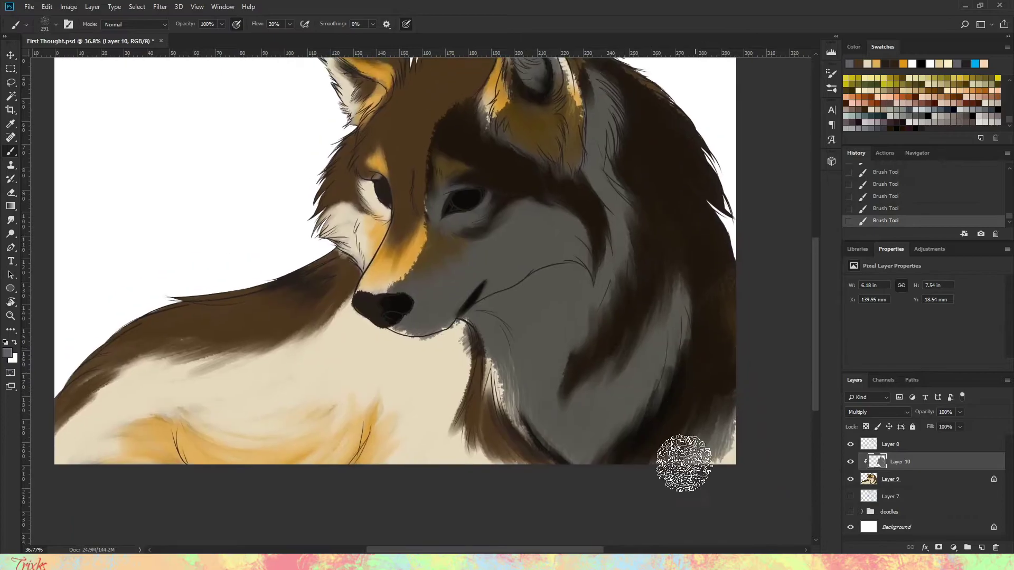
scroll(532, 382, "left", 3)
mouse_move(430, 452)
left_mouse_down()
mouse_move(584, 362)
mouse_move(272, 453)
mouse_move(375, 407)
left_mouse_up()
Step: Partly erase the grey shading on the chest with the eraser at 40% opacity
key("e")
key("4")
mouse_move(201, 425)
left_mouse_down()
mouse_move(439, 434)
mouse_move(454, 369)
mouse_move(500, 436)
mouse_move(593, 287)
mouse_move(575, 380)
mouse_move(602, 338)
mouse_move(628, 417)
left_mouse_up()
Step: Darken the face edge and top of the head, then soften the muzzle shading
left_click_drag(467, 379, 436, 490)
key("b")
mouse_move(454, 254)
left_mouse_down()
mouse_move(423, 301)
mouse_move(438, 365)
left_mouse_up()
mouse_move(402, 153)
left_mouse_down()
mouse_move(465, 200)
mouse_move(472, 161)
mouse_move(565, 158)
left_mouse_up()
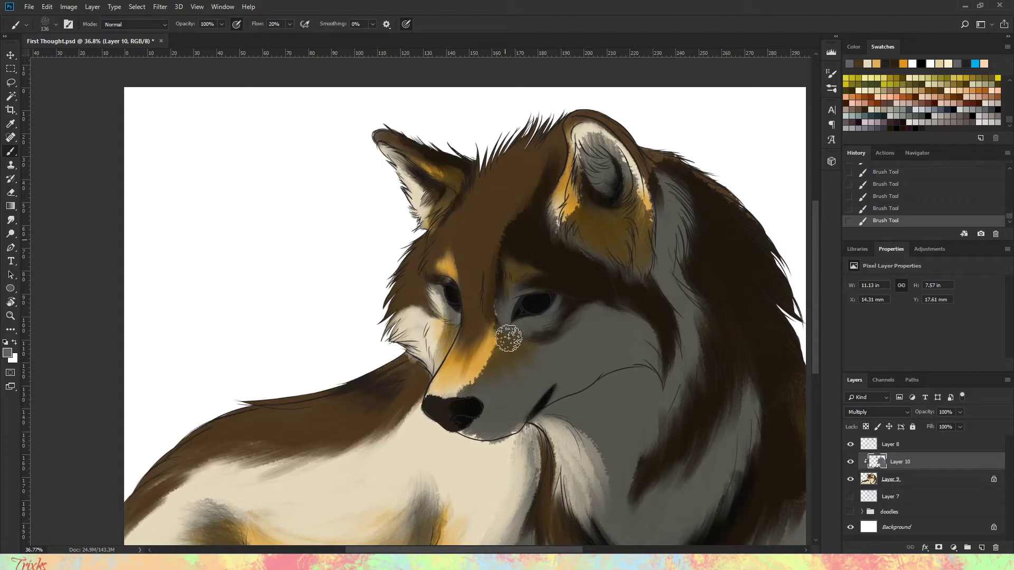
key("e")
left_click_drag(465, 397, 547, 156)
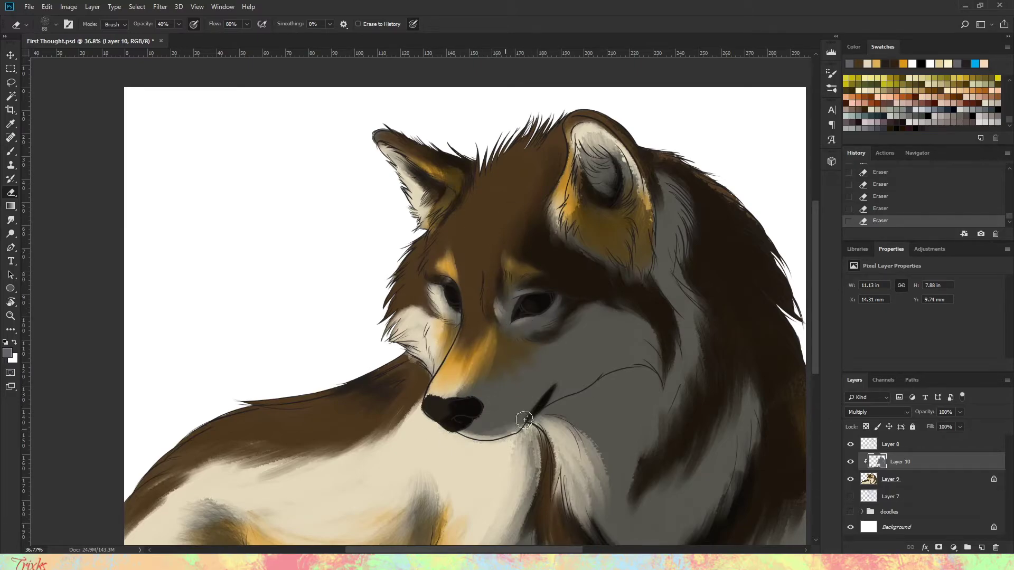
Step: Dab extra shading on the head and lighten the shading near the eyes
left_click_drag(553, 467, 547, 404)
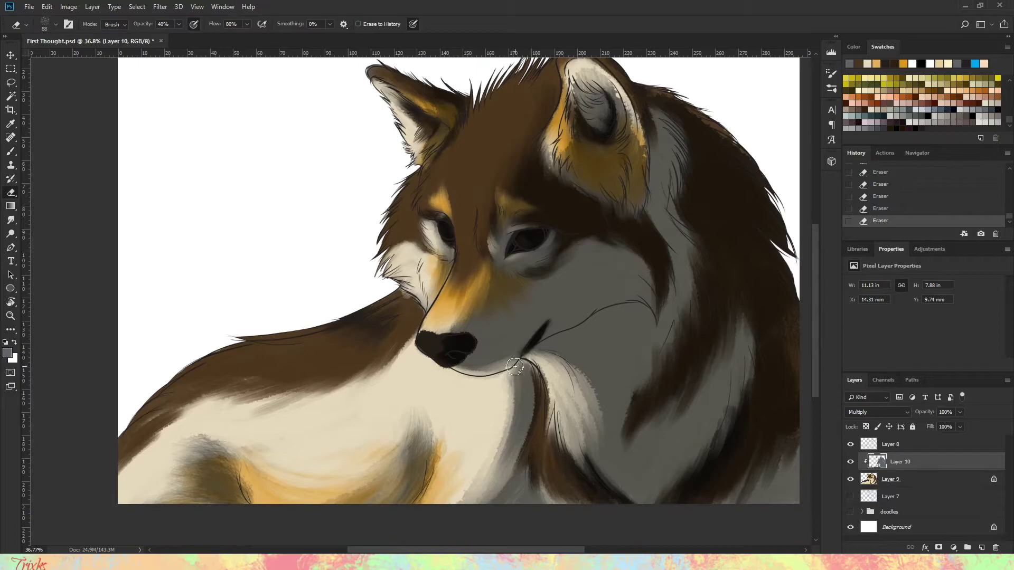
left_click_drag(520, 364, 450, 508)
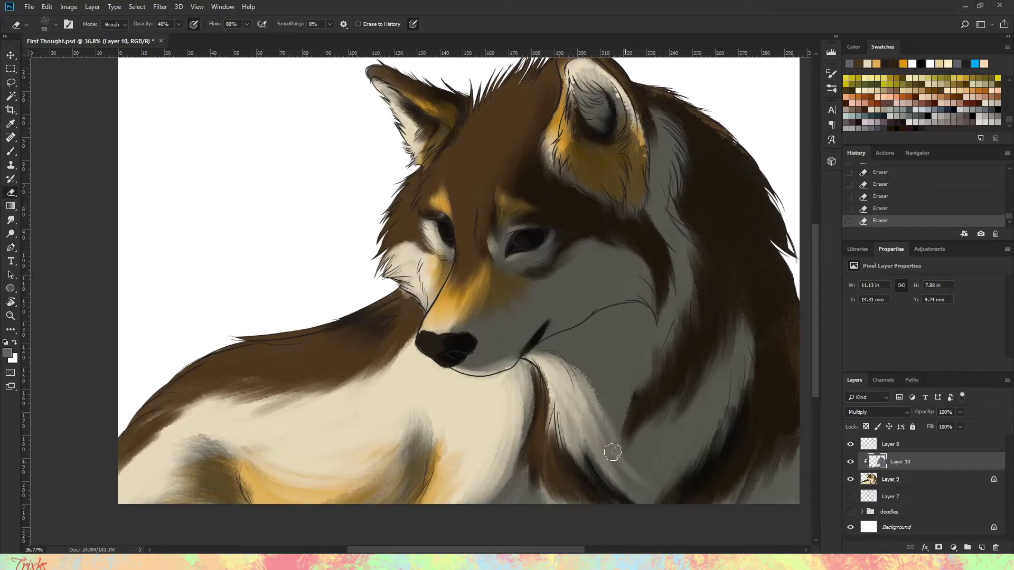
left_click_drag(613, 452, 536, 544)
key("b")
left_click(491, 178)
key("e")
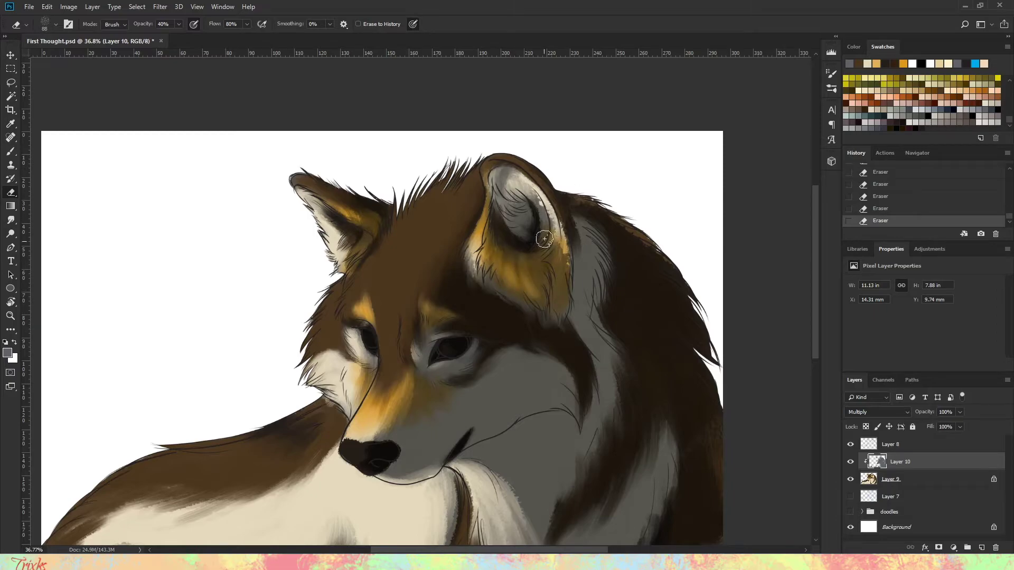
left_click_drag(715, 390, 636, 286)
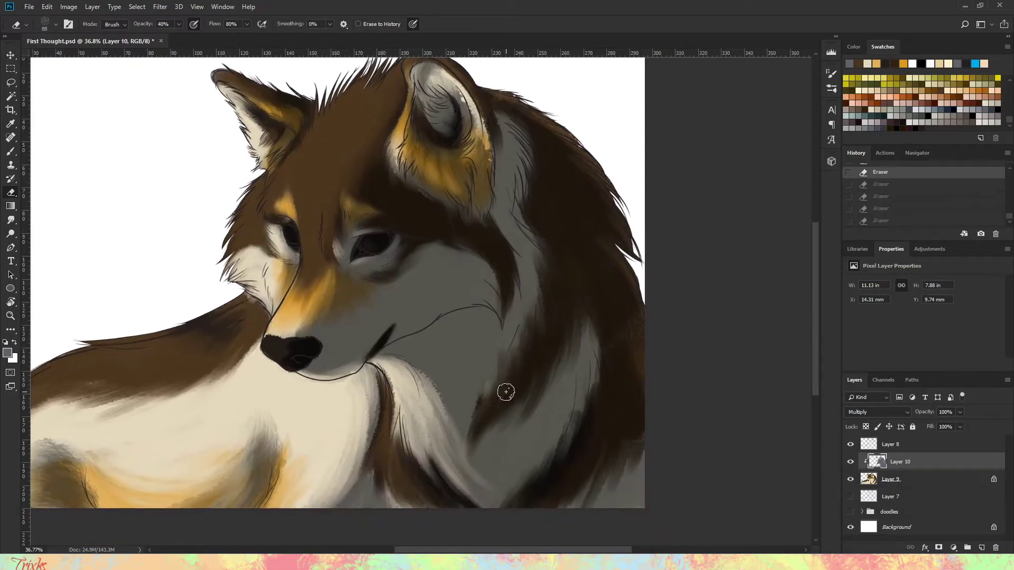
key("b")
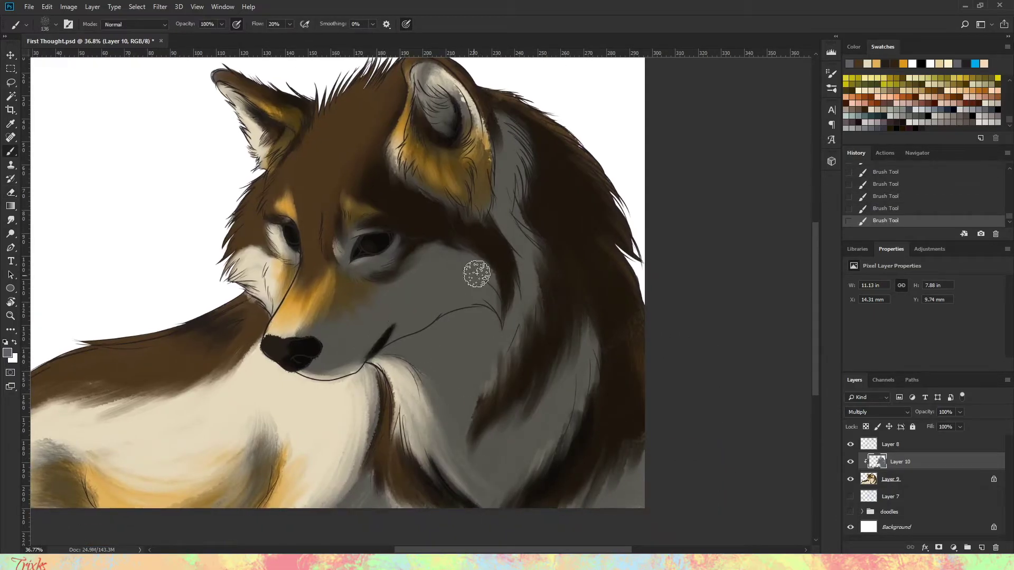
scroll(477, 273, "down", 2)
key("ctrl+1")
key("e")
mouse_move(407, 340)
left_mouse_down()
mouse_move(437, 363)
mouse_move(401, 301)
left_mouse_up()
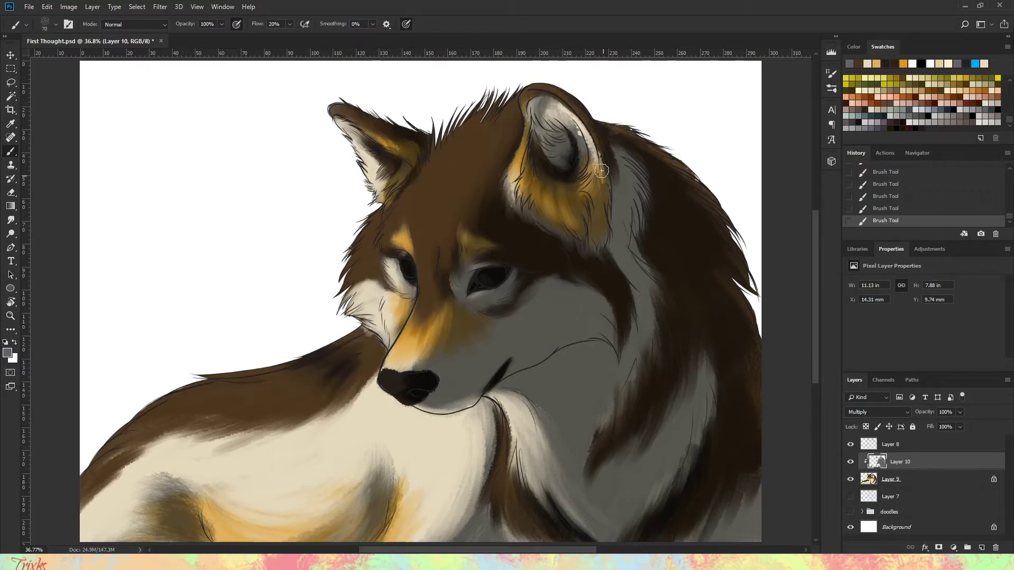
Step: Paint dark fur strokes down the right neck with a large scattered brush in Multiply mode
right_click(484, 202)
key("Return")
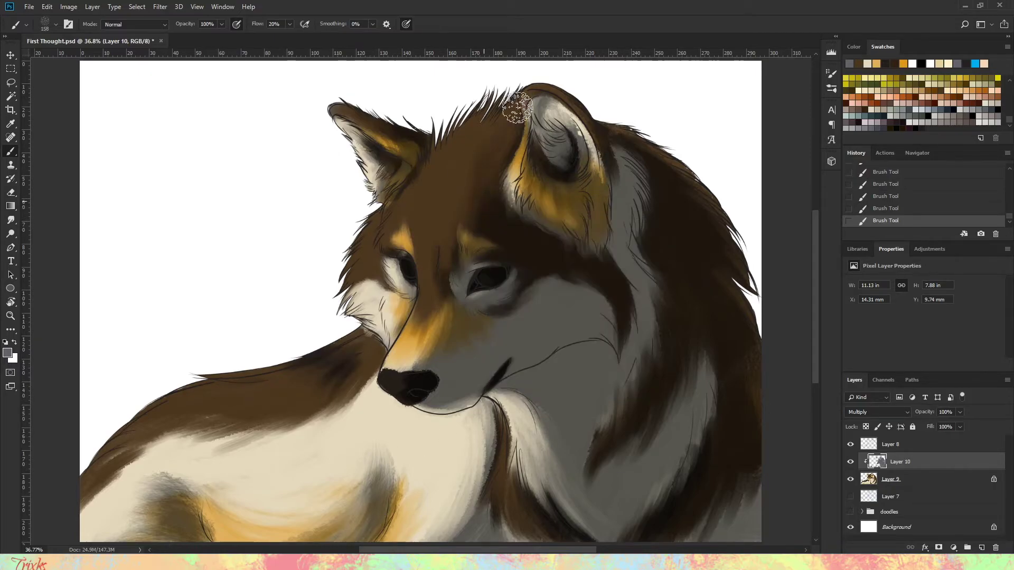
left_click(135, 25)
left_click(122, 80)
mouse_move(594, 291)
left_mouse_down()
mouse_move(577, 449)
mouse_move(640, 201)
mouse_move(716, 363)
mouse_move(625, 273)
left_mouse_up()
mouse_move(582, 334)
left_mouse_down()
mouse_move(627, 400)
mouse_move(650, 338)
left_mouse_up()
mouse_move(426, 377)
left_mouse_down()
mouse_move(380, 403)
mouse_move(422, 496)
left_mouse_up()
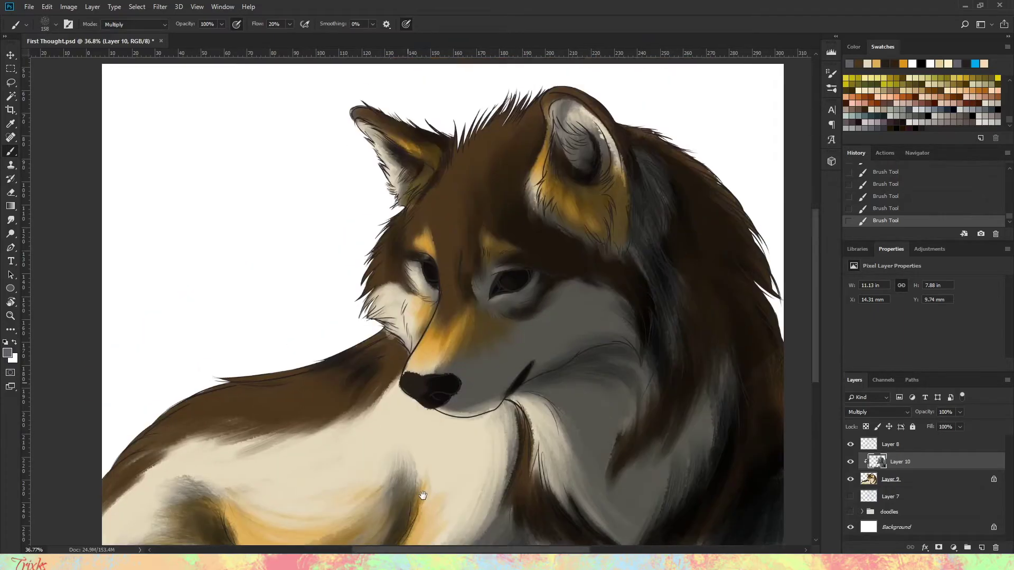
left_click_drag(528, 280, 481, 375)
Step: Reset the brush to Normal and add a Hue/Saturation adjustment clipped to the shading
key("shift+alt+n")
scroll(564, 371, "down", 2)
scroll(545, 362, "down", 2)
scroll(565, 419, "up", 3)
scroll(565, 418, "right", 2)
scroll(674, 396, "down", 1)
scroll(674, 396, "left", 3)
left_click(869, 479, "ctrl")
key("ctrl+alt+g")
key("ctrl+alt+g")
Step: Adjust the Hue/Saturation sliders to tint the shading reddish-brown
left_click_drag(923, 316, 996, 319)
scroll(1009, 314, "down", 1)
left_click_drag(924, 328, 899, 328)
left_click_drag(902, 310, 916, 310)
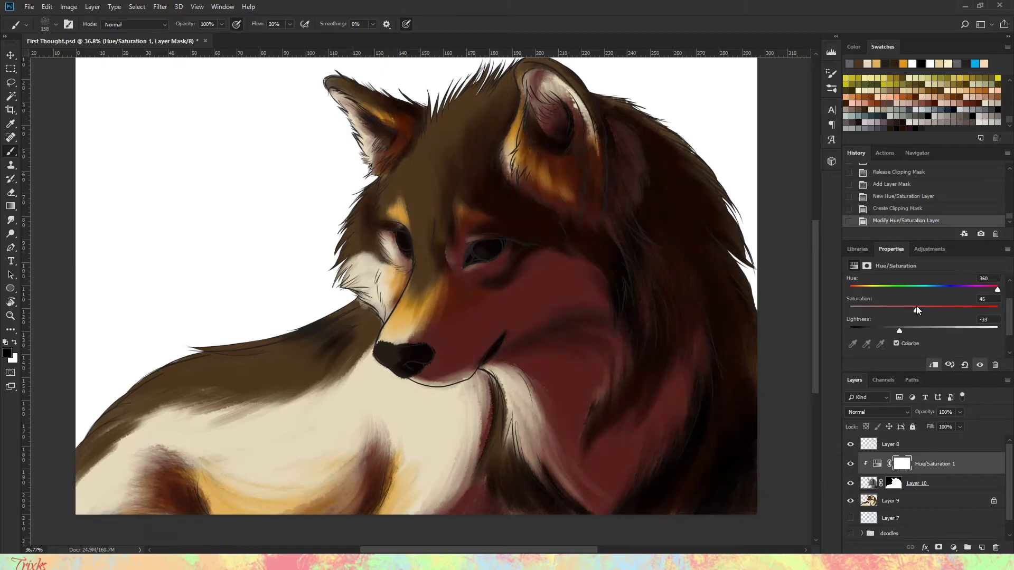
Step: Lock Layer 10's transparency and lay a gradient across the fur at 49% opacity
left_click(930, 483)
left_click(866, 427)
key("g")
left_click_drag(708, 509, 496, 254)
key("ctrl+z")
key("4")
key("6")
key("4")
key("9")
left_click(904, 217)
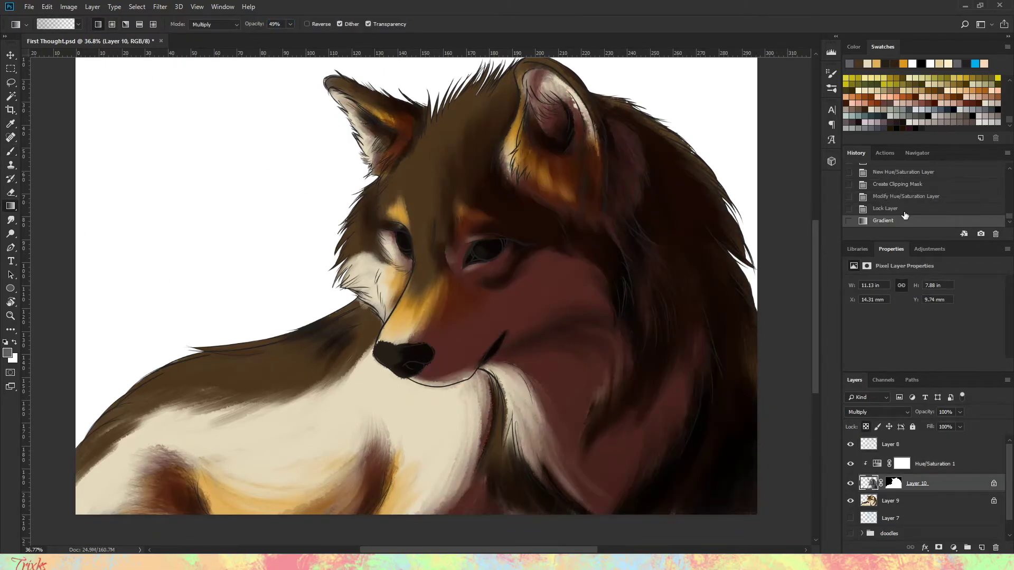
Step: Add a new empty layer above the Hue/Saturation adjustment
key("ctrl+shift+alt+n")
left_click(877, 412)
left_click(866, 274)
Step: Set the new layer to Overlay and choose a pale blue foreground colour
key("b")
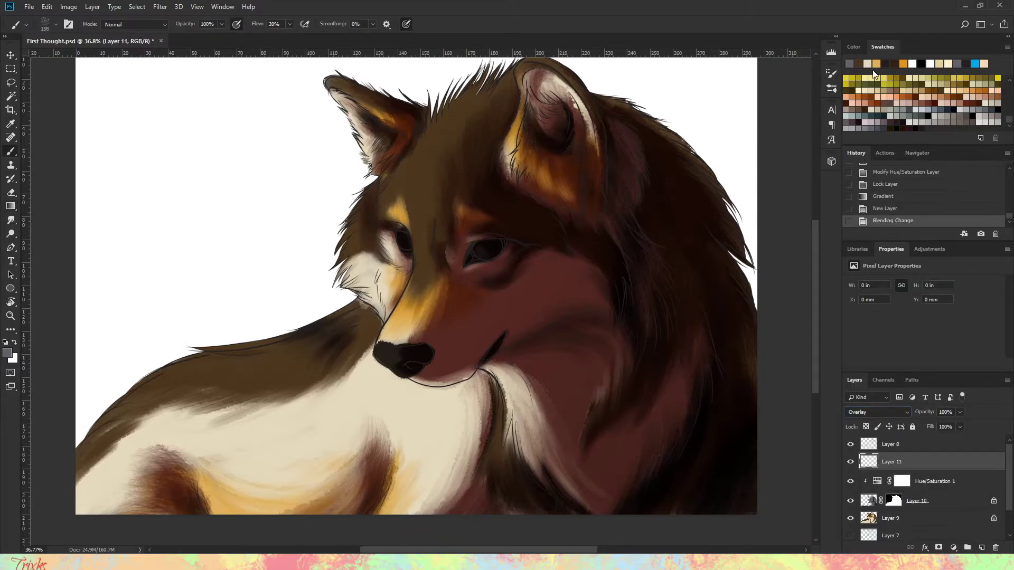
scroll(1009, 130, "up", 3)
left_click(7, 353)
left_click(299, 242)
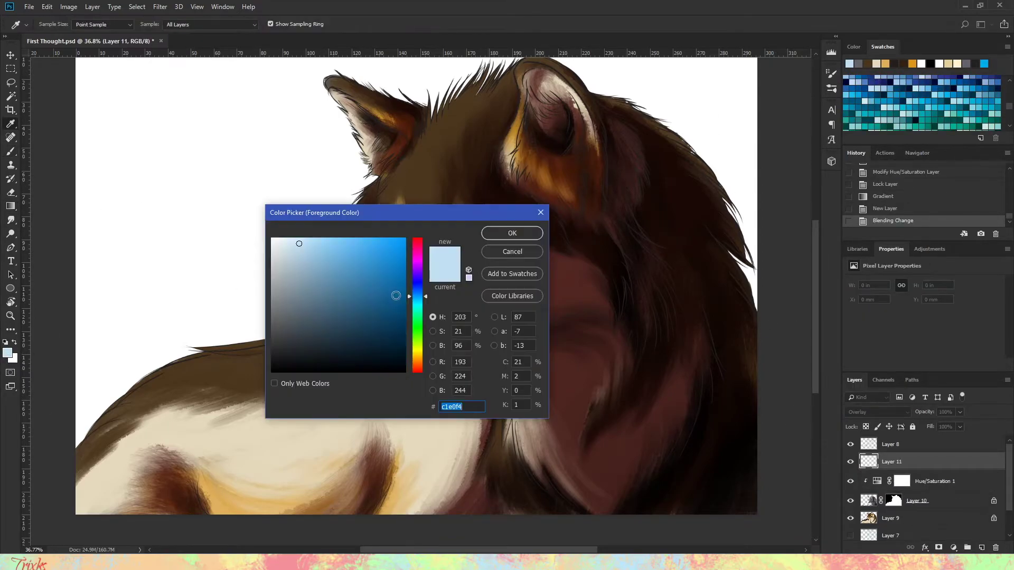
left_click(518, 233)
Step: Paint pale blue strokes on the nose, ear, muzzle edge, body fur and forehead
left_click_drag(385, 344, 390, 349)
left_click_drag(403, 177, 395, 161)
left_click_drag(387, 343, 352, 234)
mouse_move(290, 348)
left_mouse_down()
mouse_move(90, 430)
mouse_move(267, 483)
mouse_move(385, 429)
mouse_move(395, 349)
left_mouse_up()
left_click_drag(606, 444, 521, 181)
mouse_move(435, 201)
left_mouse_down()
mouse_move(397, 282)
mouse_move(494, 274)
mouse_move(724, 425)
left_mouse_up()
scroll(468, 140, "down", 3)
left_click_drag(471, 308, 392, 222)
scroll(331, 337, "right", 5)
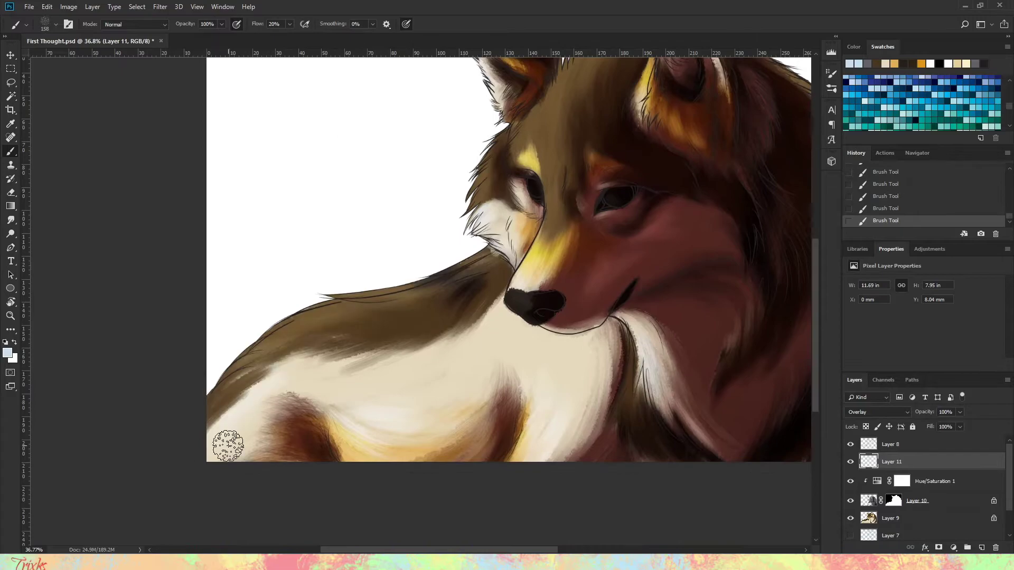
scroll(513, 437, "left", 5)
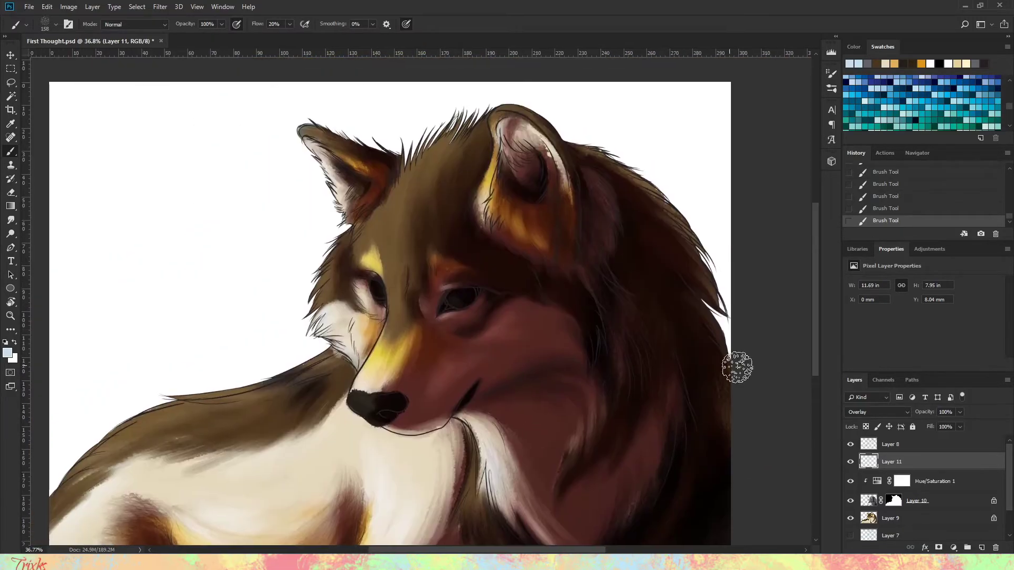
left_click(940, 450)
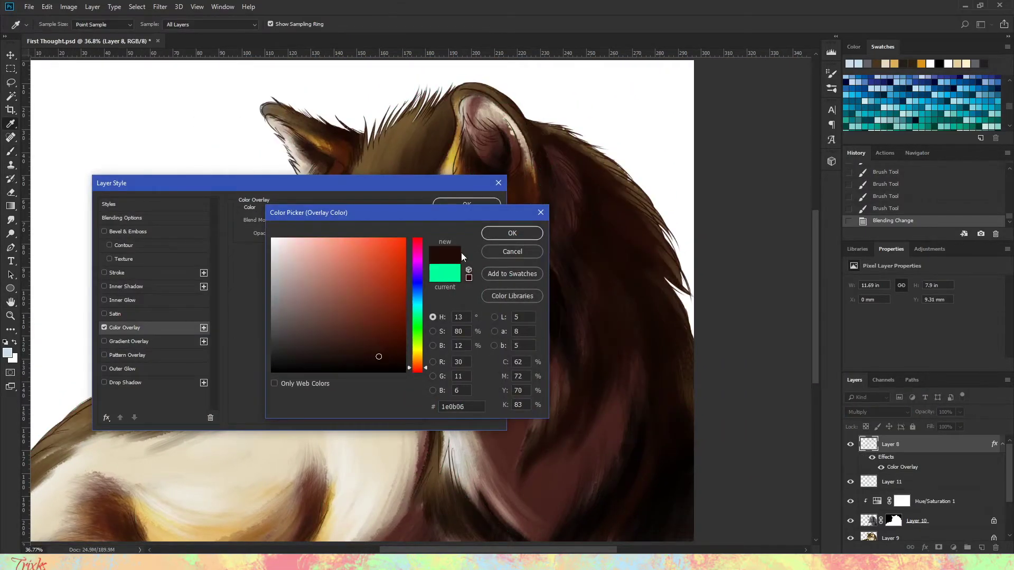
Step: Apply a dark brown 1e0b06 Color Overlay to Layer 8 and rasterize the style
left_click(512, 233)
mouse_move(333, 184)
left_mouse_down()
mouse_move(639, 167)
mouse_move(820, 116)
left_mouse_up()
left_click(953, 138)
key("b")
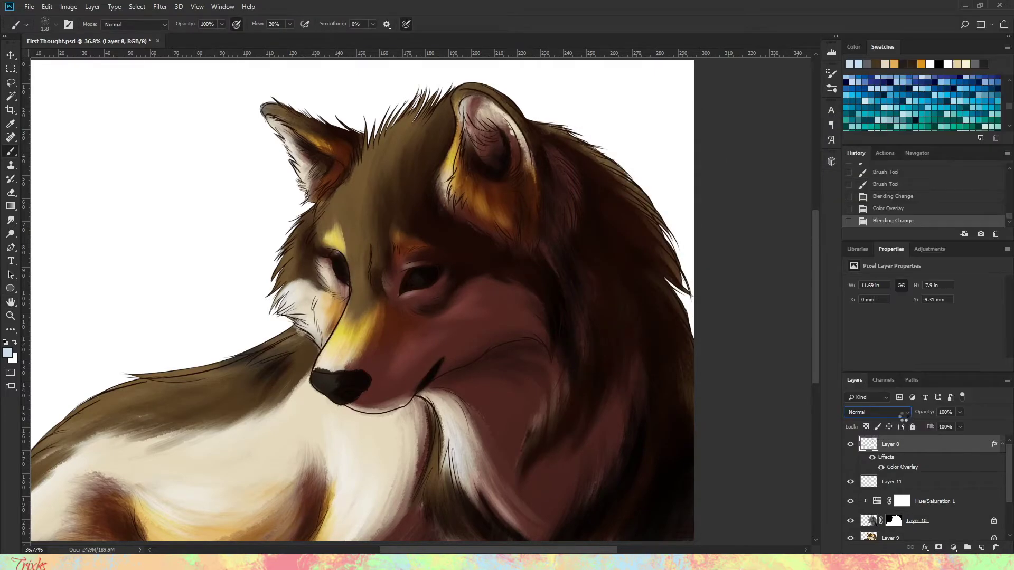
key("alt+bracketleft")
Step: View the painting at 100%, set brush size to 20, and select Layer 10
key("ctrl+1")
right_click(547, 349)
key("Escape")
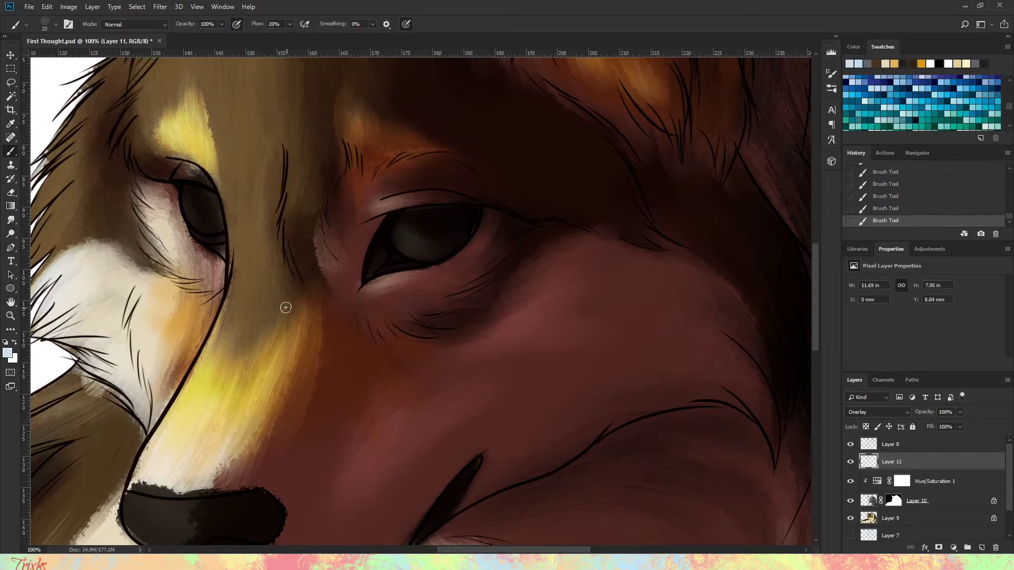
left_click(869, 501)
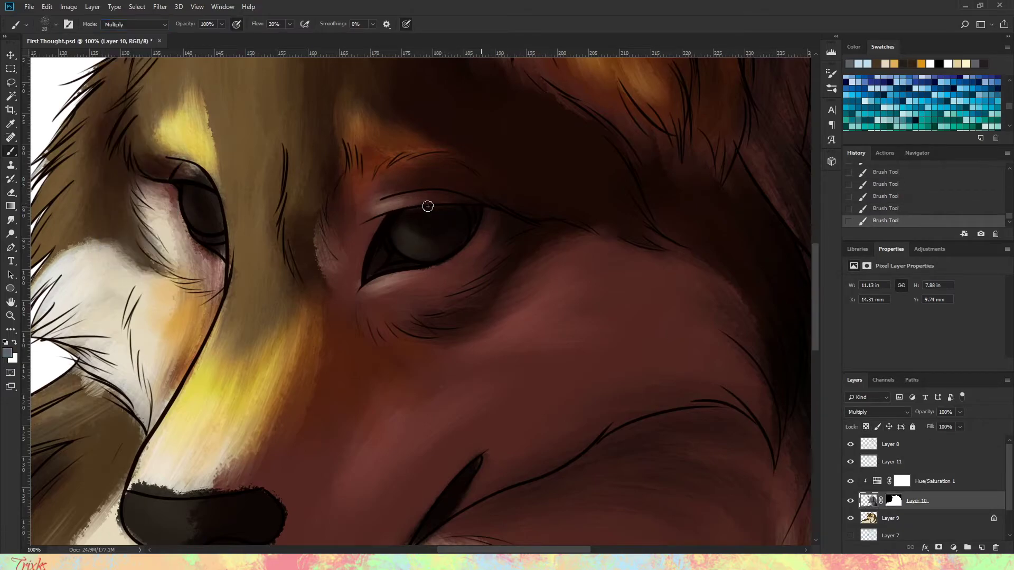
Step: Erase the reddish shading over the eye on Layer 10
key("e")
right_click(539, 320)
key("Escape")
left_click_drag(200, 196, 205, 192)
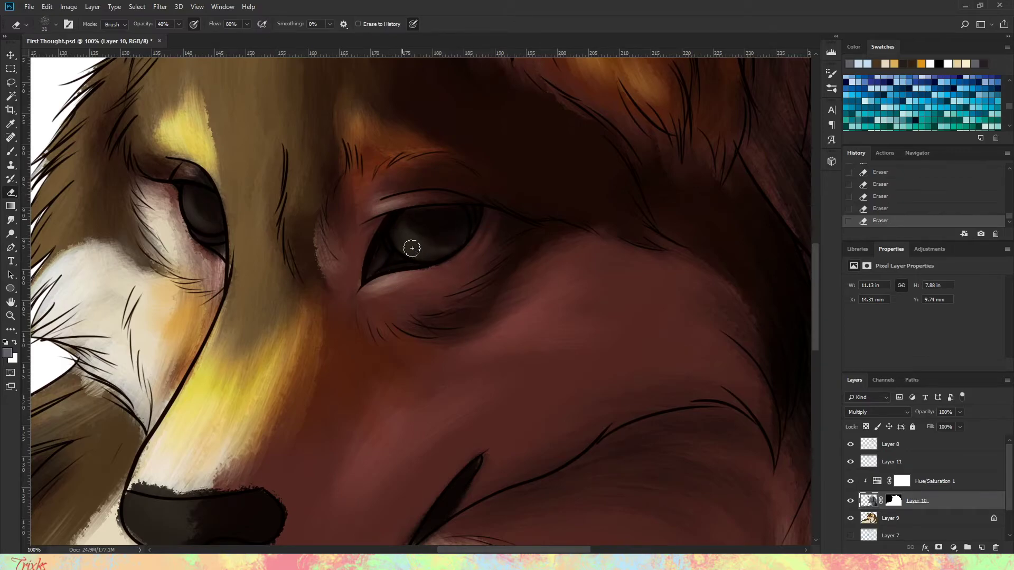
Step: On Layer 9, paint gold into both irises
key("alt+bracketleft")
left_click(869, 63)
key("shift+alt+o")
left_click(442, 226)
key("ctrl+z")
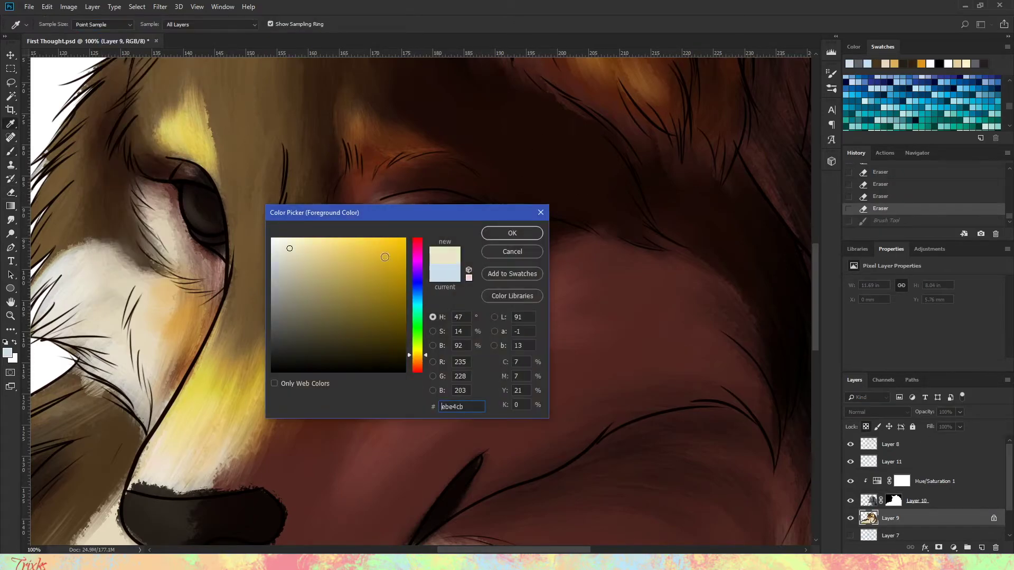
key("Return")
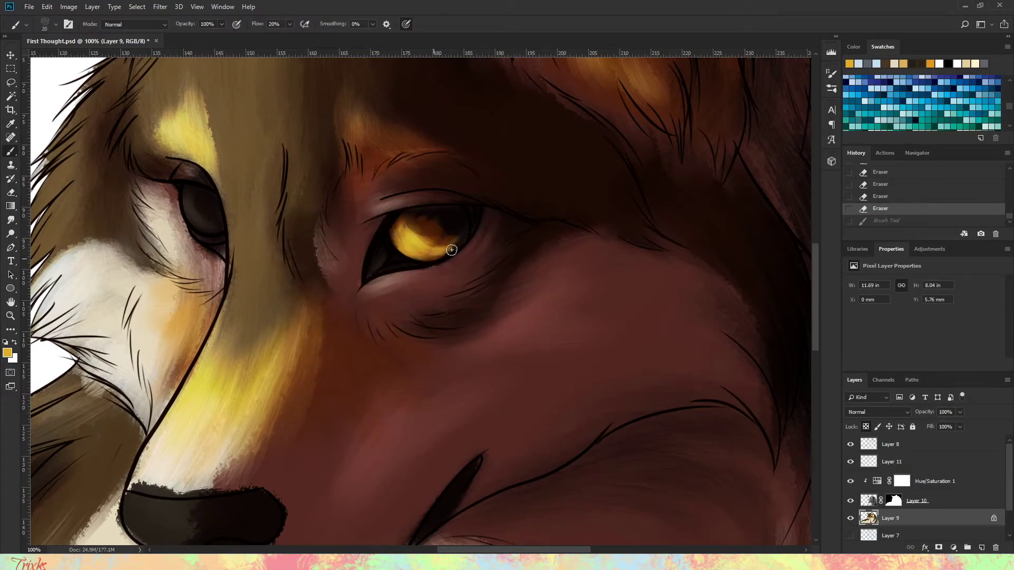
left_click(456, 220)
left_click(449, 226)
left_click(444, 228)
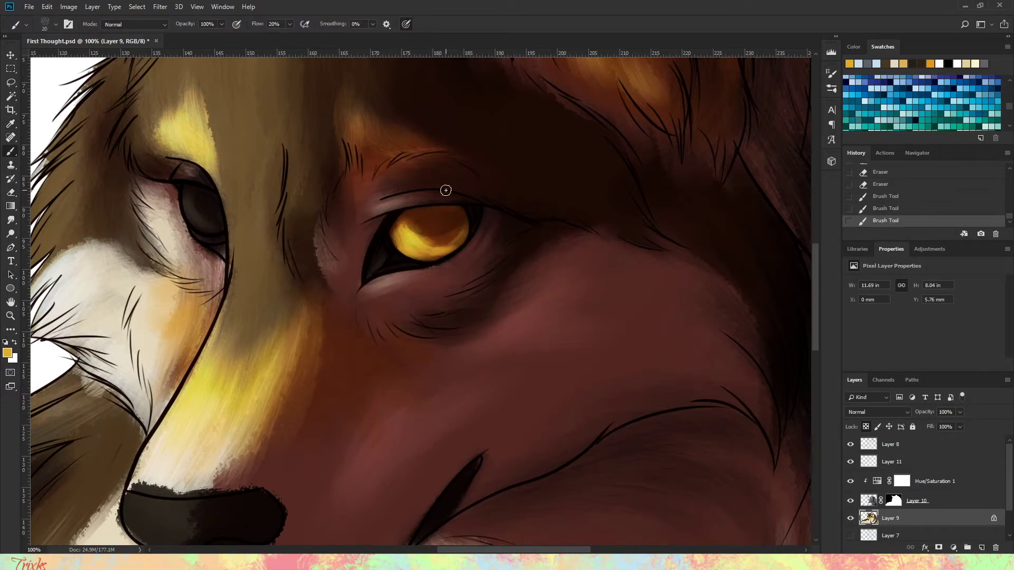
left_click(213, 199)
key("ctrl+z")
key("ctrl+shift+z")
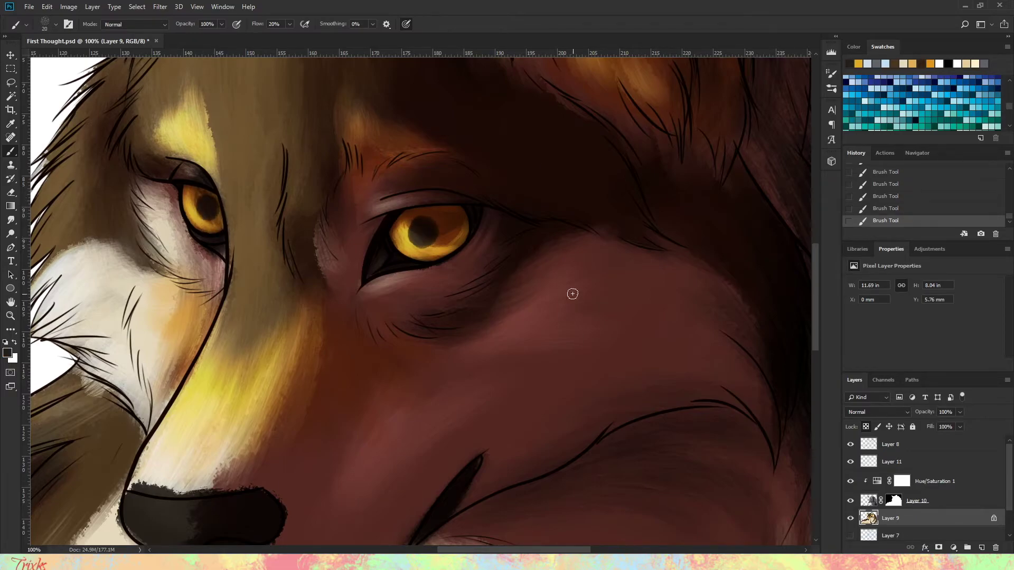
Step: Add bright Color Dodge highlights in the eye and upper pupil
scroll(574, 301, "left", 5)
left_click(918, 102)
left_click(134, 25)
left_click(121, 127)
left_click(593, 243)
left_click(135, 24)
left_click(122, 129)
left_click(593, 243)
left_click_drag(621, 242, 634, 221)
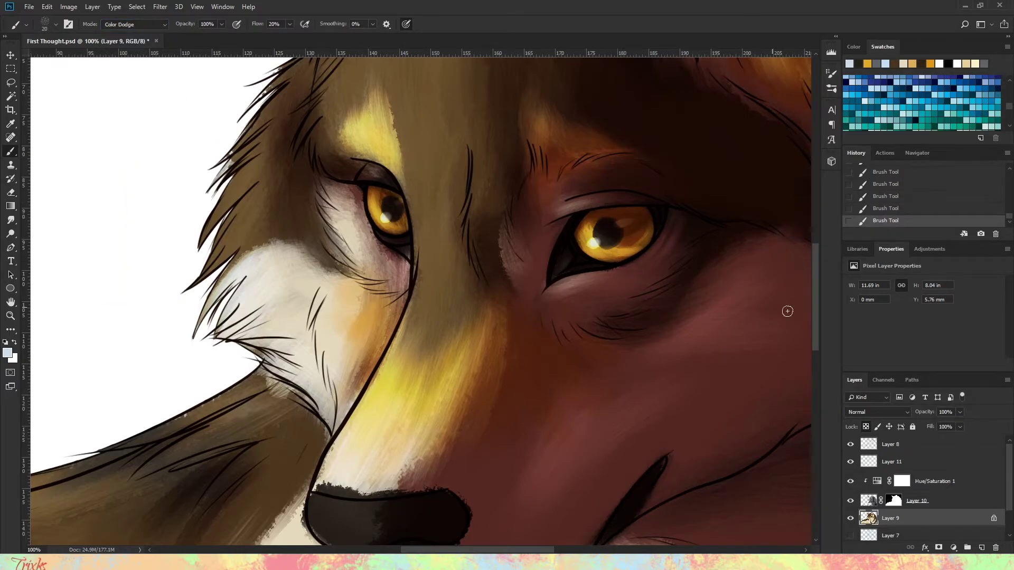
Step: Try a pupil highlight on Layer 10, undo it, and reset brush blending to Normal
left_click(857, 461)
key("e")
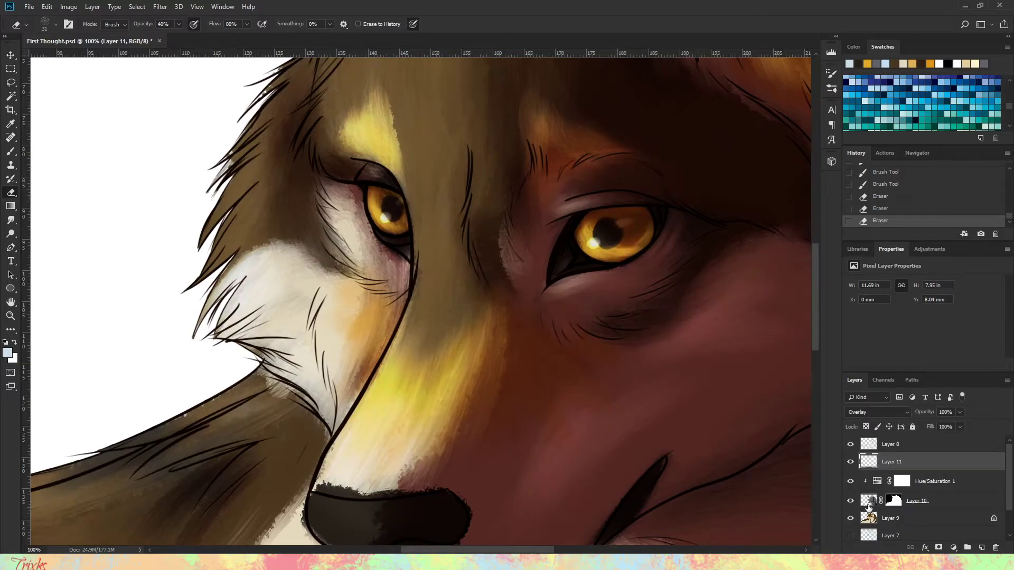
left_click(869, 505)
key("b")
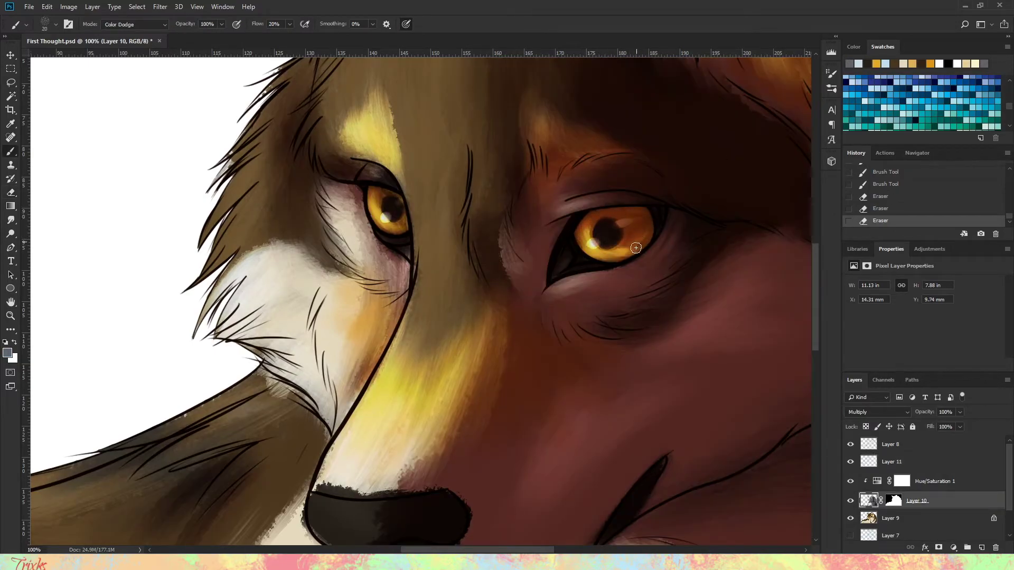
left_click_drag(634, 244, 631, 240)
key("ctrl+z")
key("shift+alt+n")
Step: Hide Layer 10 and darken the pupil of the eye on Layer 9
left_click_drag(382, 192, 388, 198)
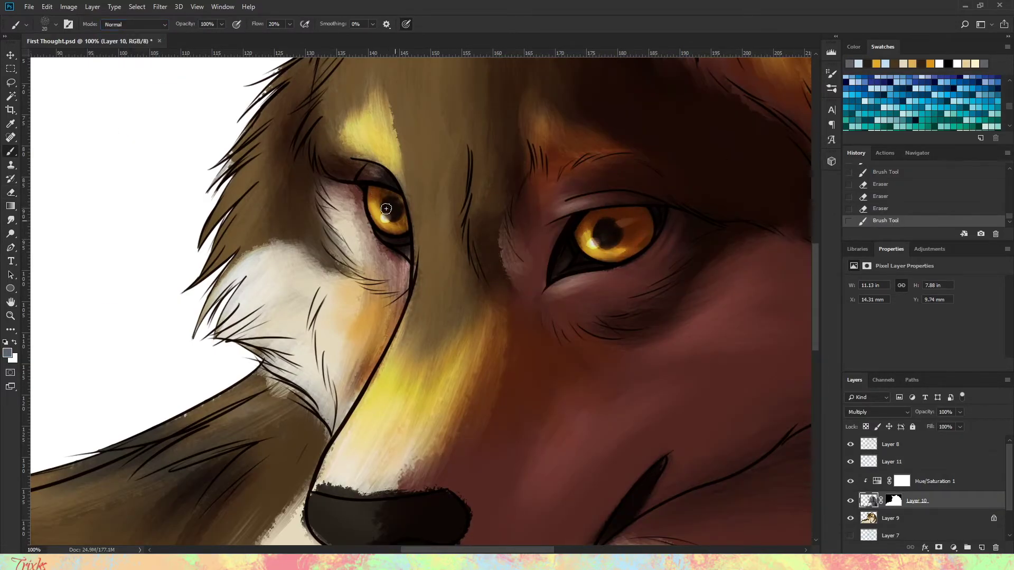
key("ctrl+z")
left_click(890, 518)
left_click(850, 500)
key("b")
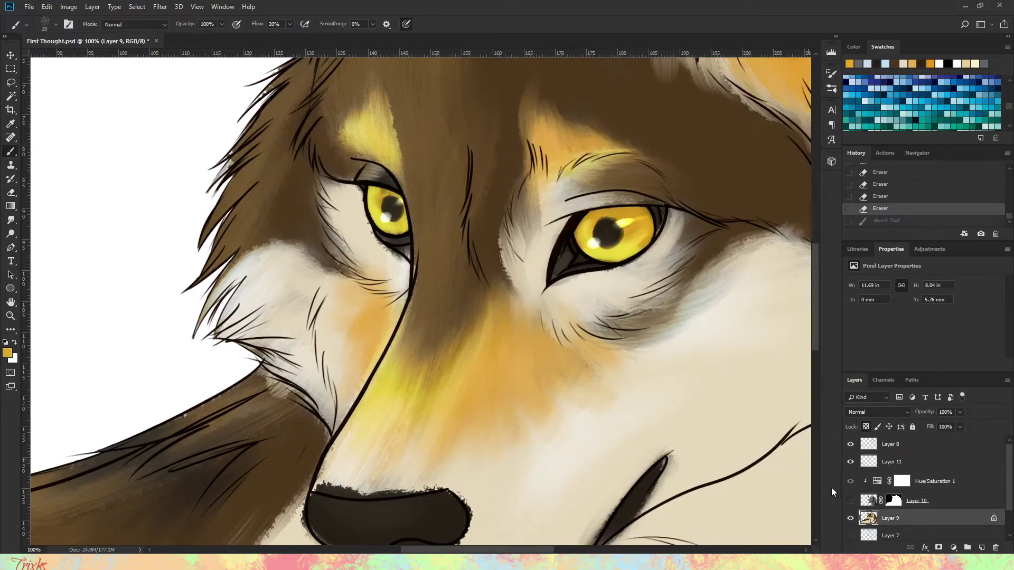
mouse_move(600, 239)
left_mouse_down()
mouse_move(640, 233)
mouse_move(602, 259)
mouse_move(647, 226)
mouse_move(618, 248)
left_mouse_up()
Step: Erase the reddish shading around the muzzle on Layers 11 and 10
left_click(892, 462)
key("e")
key("b")
right_click(605, 256)
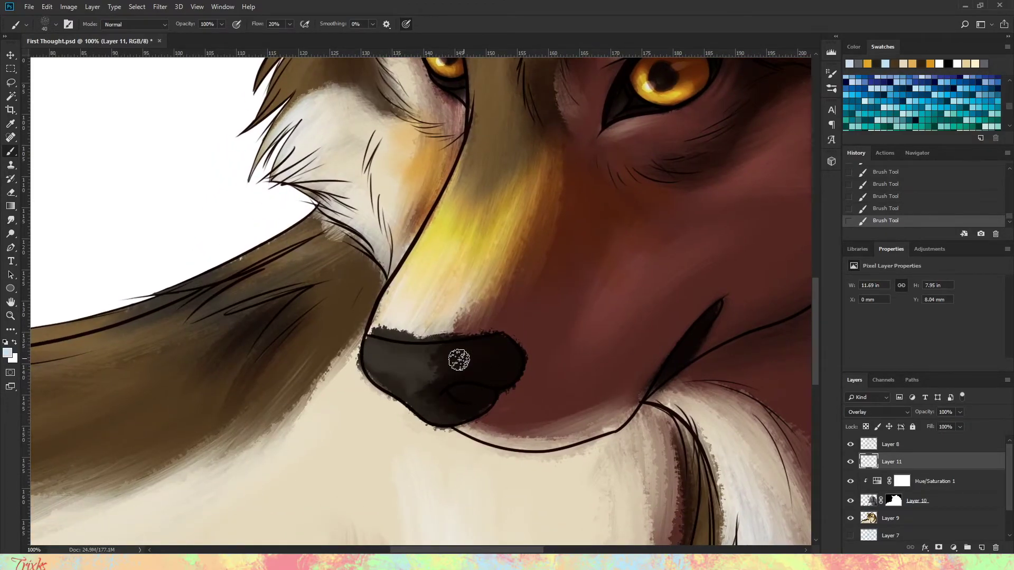
key("alt+bracketleft")
key("alt+bracketleft")
key("e")
left_click_drag(463, 384, 427, 363)
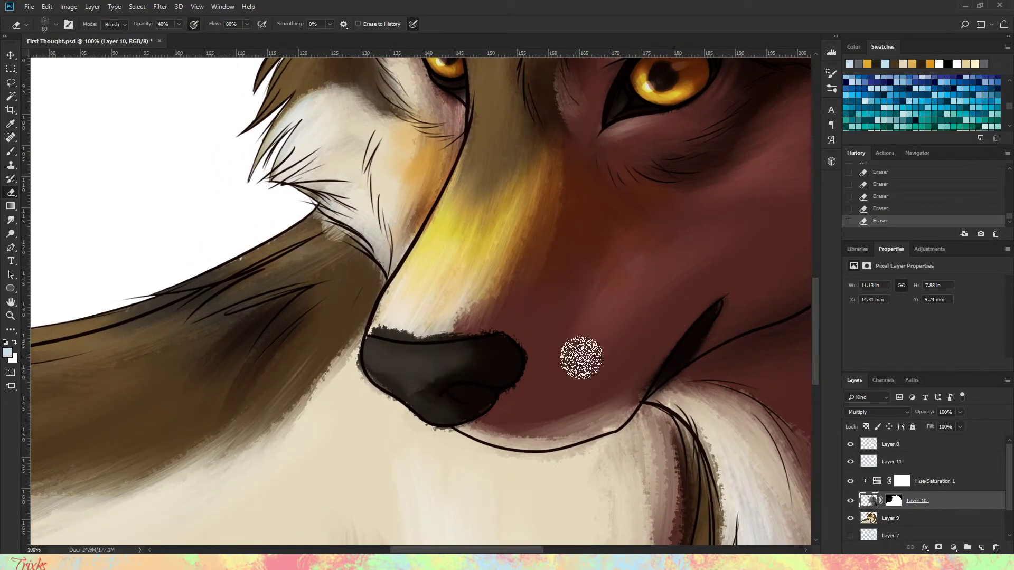
Step: Paint a light Color Dodge highlight along the nose on Layer 9 with a 67 px brush
key("b")
right_click(481, 355)
key("Return")
key("alt+bracketright")
left_click(865, 62)
key("alt+bracketleft")
key("alt+bracketleft")
key("alt+bracketleft")
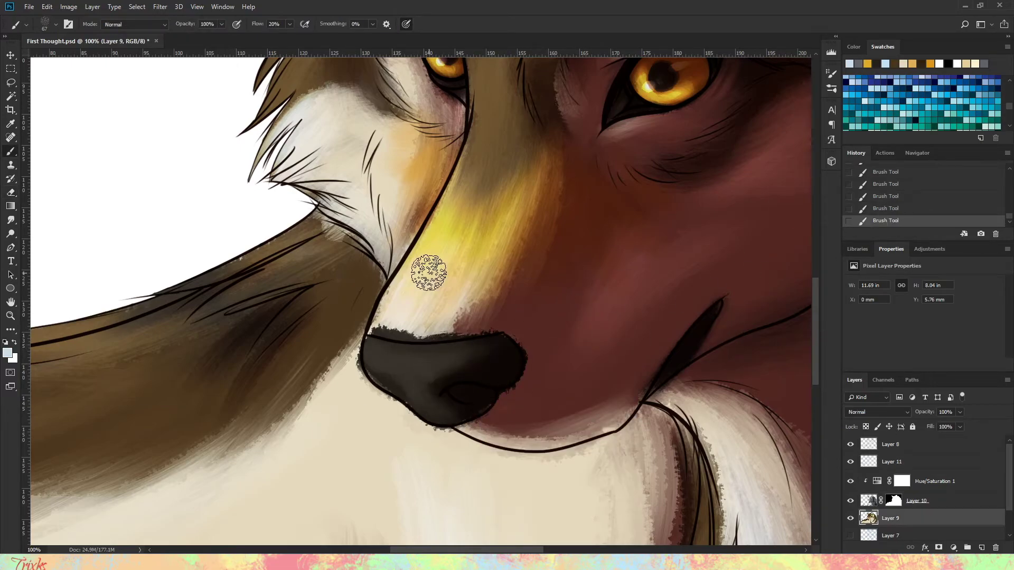
left_click_drag(384, 363, 373, 362)
Step: Hide Layer 10 to check the nose shine, reset brush blending to Normal, then restore the layer
left_click(851, 501)
key("shift+alt+n")
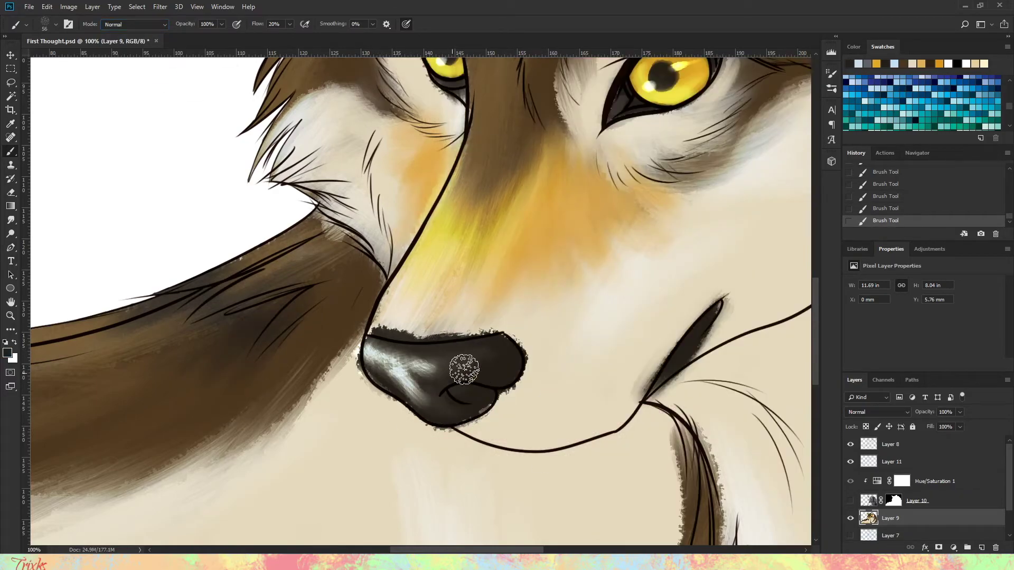
key("ctrl+comma")
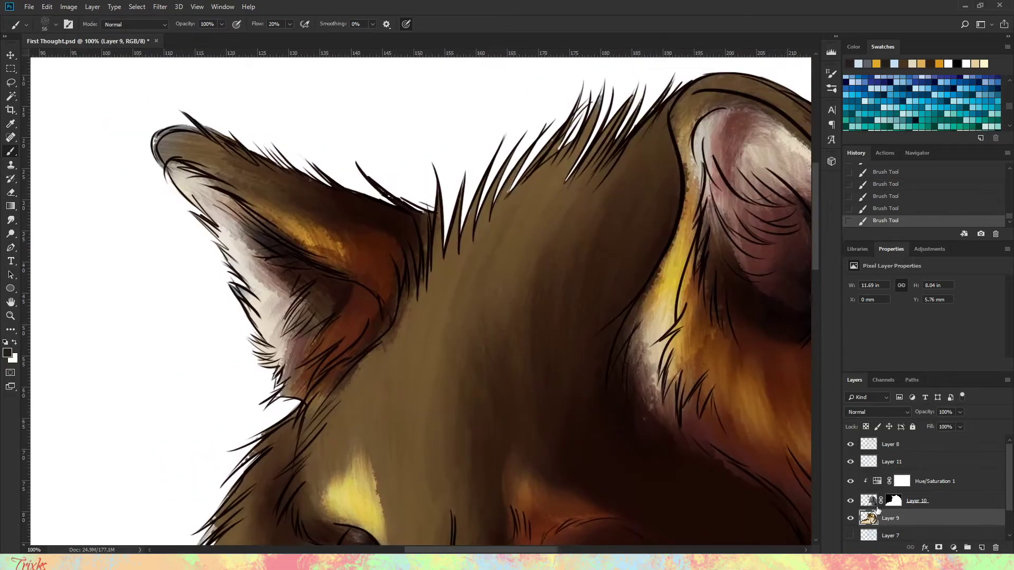
right_click(417, 309)
key("Escape")
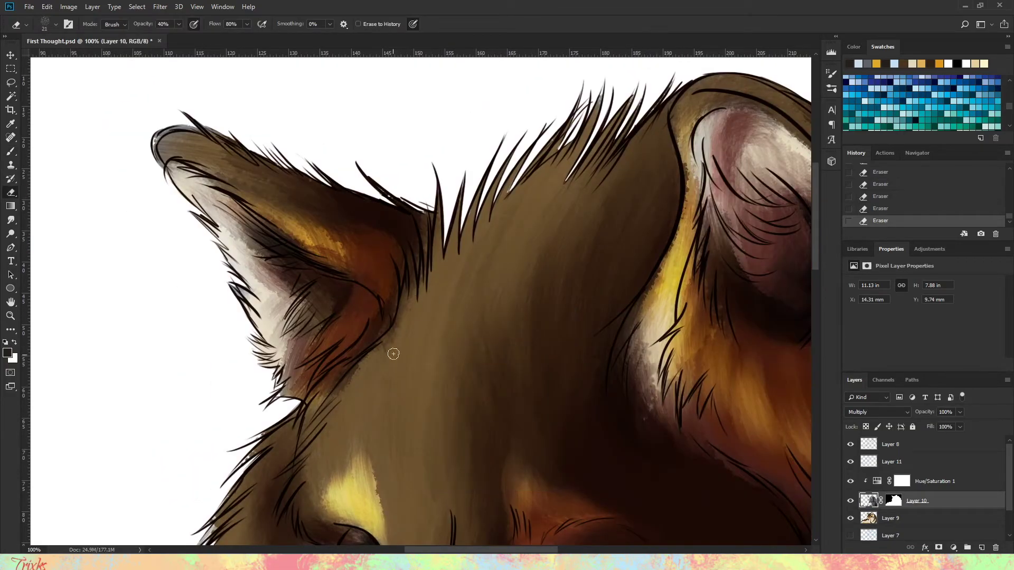
Step: Fit the whole wolf on screen, lock Layer 9's transparent pixels, and add Layer 12 beneath it
scroll(381, 467, "down", 10)
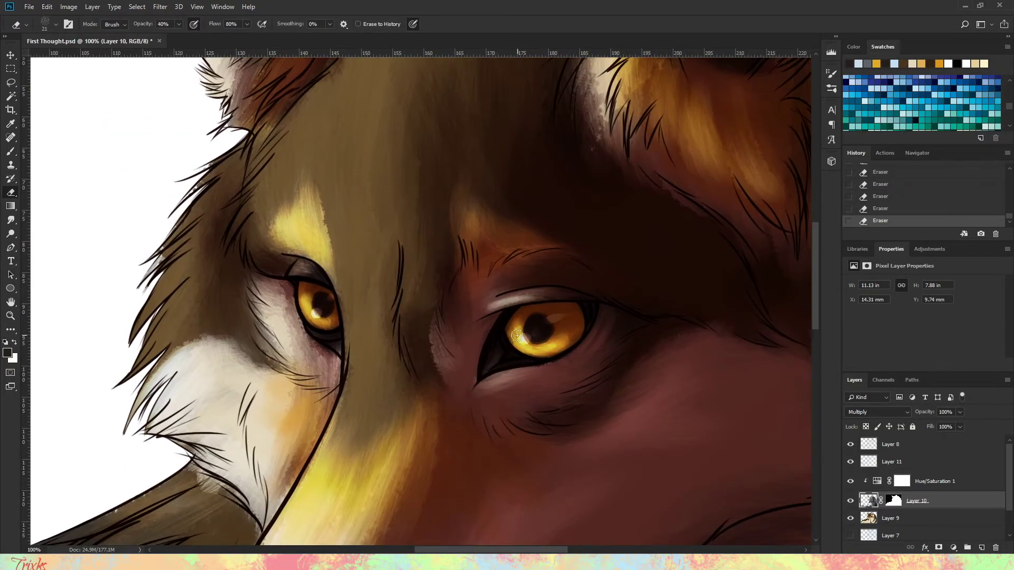
scroll(562, 384, "up", 10)
scroll(512, 315, "down", 5)
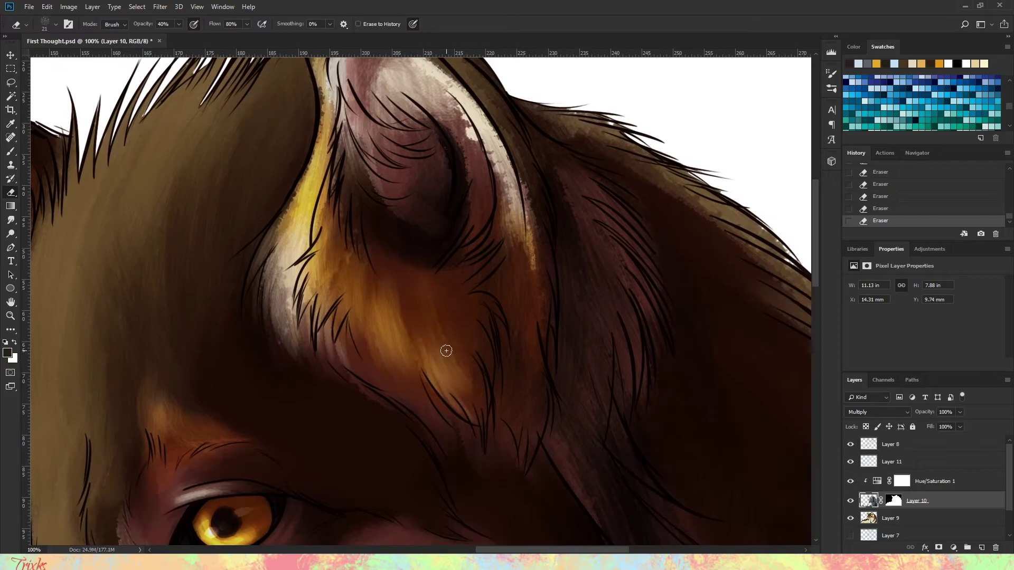
scroll(480, 426, "up", 4)
scroll(465, 391, "left", 8)
scroll(447, 357, "down", 6)
scroll(480, 261, "down", 10)
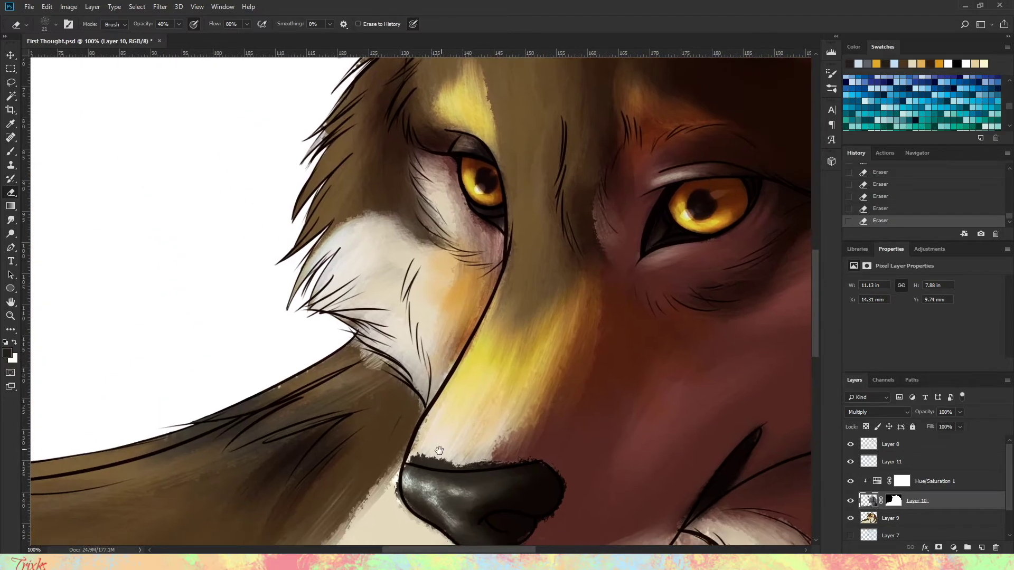
scroll(490, 376, "right", 6)
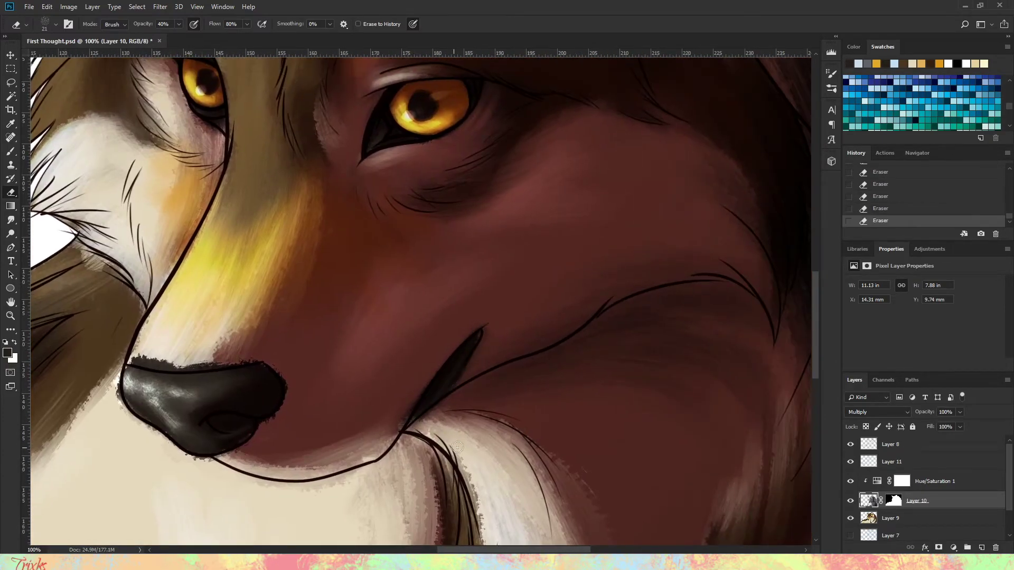
scroll(422, 417, "down", 10)
scroll(398, 398, "right", 6)
scroll(638, 410, "down", 10)
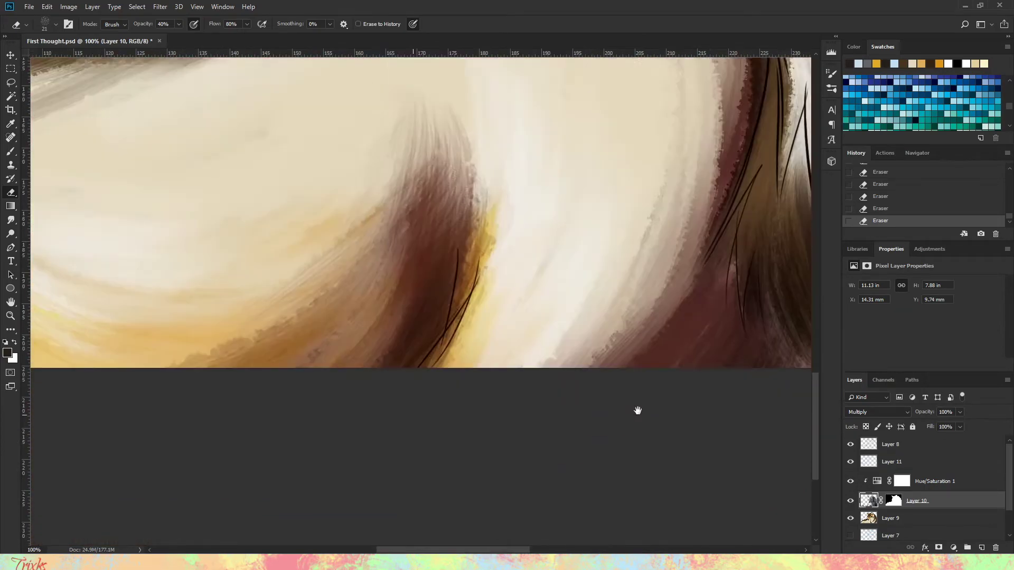
scroll(511, 369, "up", 10)
scroll(512, 326, "up", 6)
key("ctrl+0")
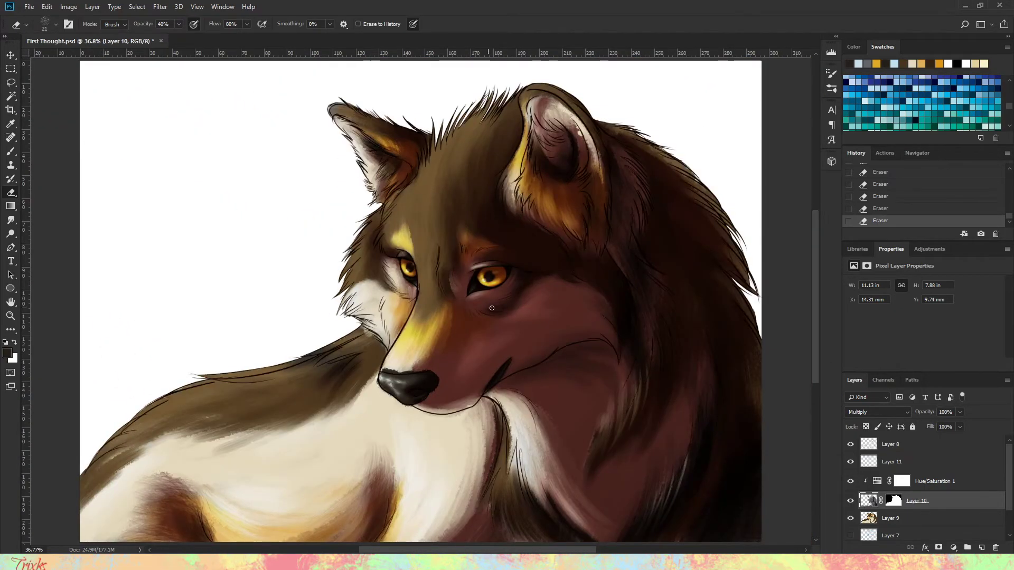
key("alt+bracketleft")
key("slash")
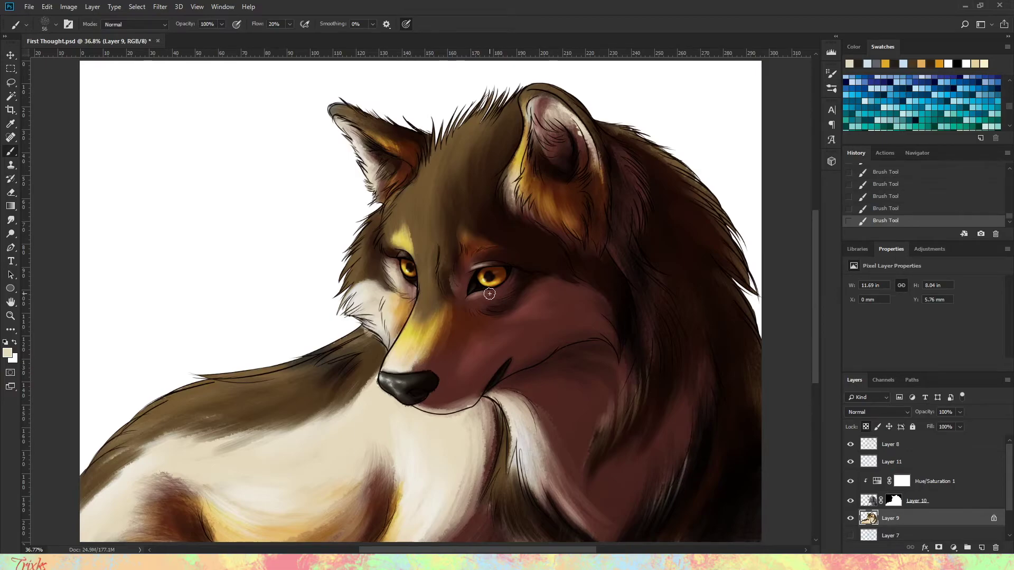
key("ctrl+shift+alt+n")
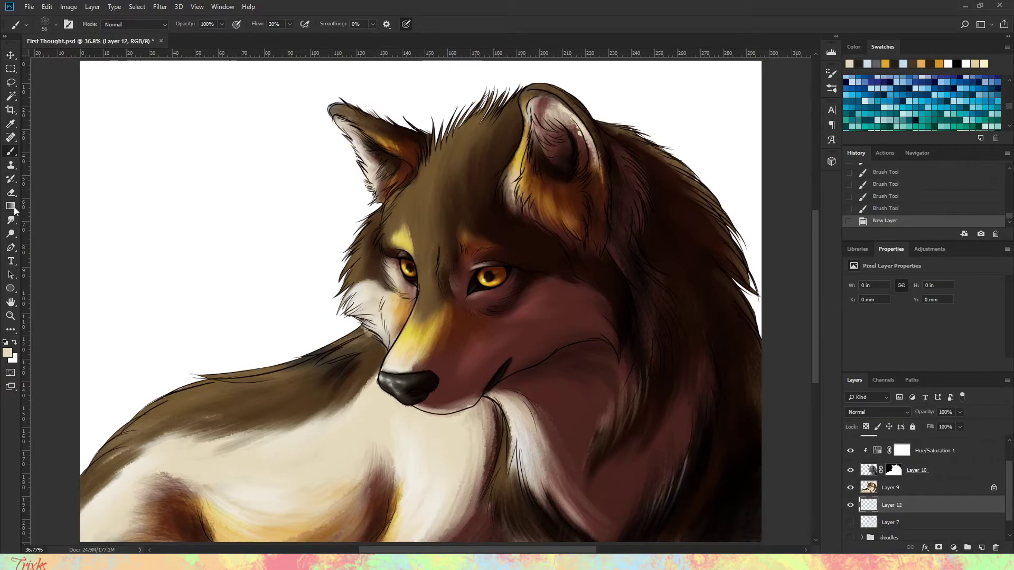
Step: Fill Layer 12 with a dark red-brown background colour
scroll(917, 83, "down", 3)
left_click(911, 119)
left_click(589, 423)
left_click(876, 487)
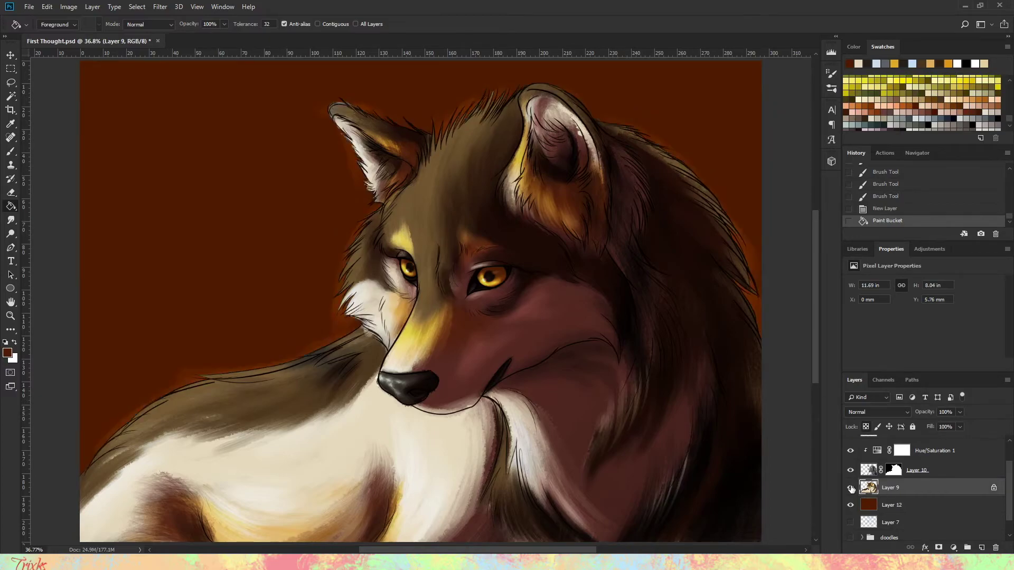
Step: Mask Layer 11 using Layer 10's outline as the selection
left_click(868, 470, "ctrl")
scroll(924, 475, "up", 2)
left_click(929, 461)
left_click(92, 7)
mouse_move(136, 172)
left_click(228, 196)
Step: Paint a dark mountain ridge across the left background with the Mud/Mountains brush
left_click(891, 535)
left_click(832, 88)
left_click_drag(819, 306, 817, 434)
left_click(724, 285)
mouse_move(433, 221)
left_mouse_down()
mouse_move(71, 315)
mouse_move(348, 295)
mouse_move(125, 256)
left_mouse_up()
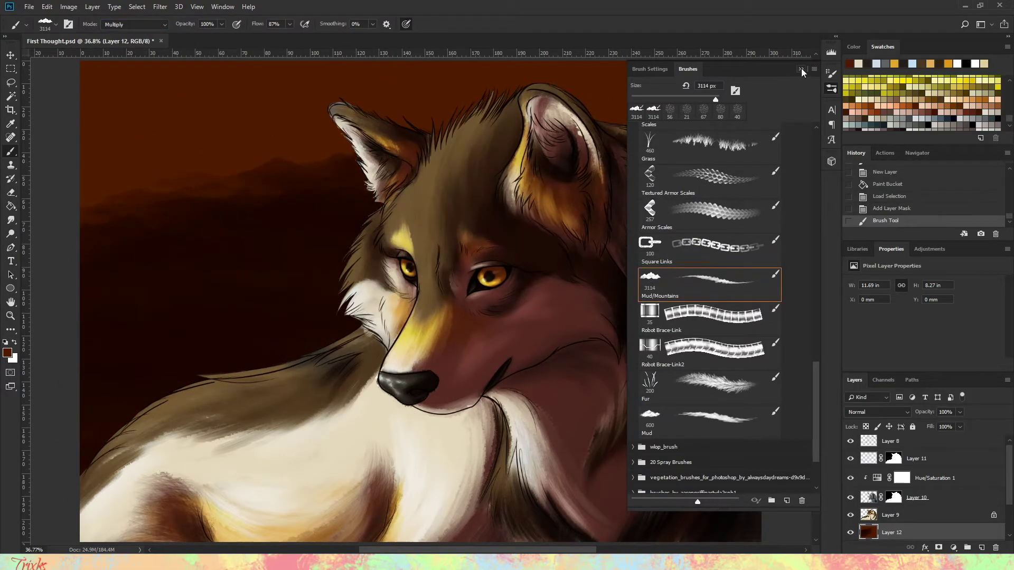
Step: Resize the mountain brush to 2874 px in Multiply blending and add empty Layer 13
left_click(800, 69)
left_click(706, 261)
key("shift+alt+d")
right_click(398, 285)
left_click_drag(398, 286, 425, 286)
key("Return")
key("ctrl+z")
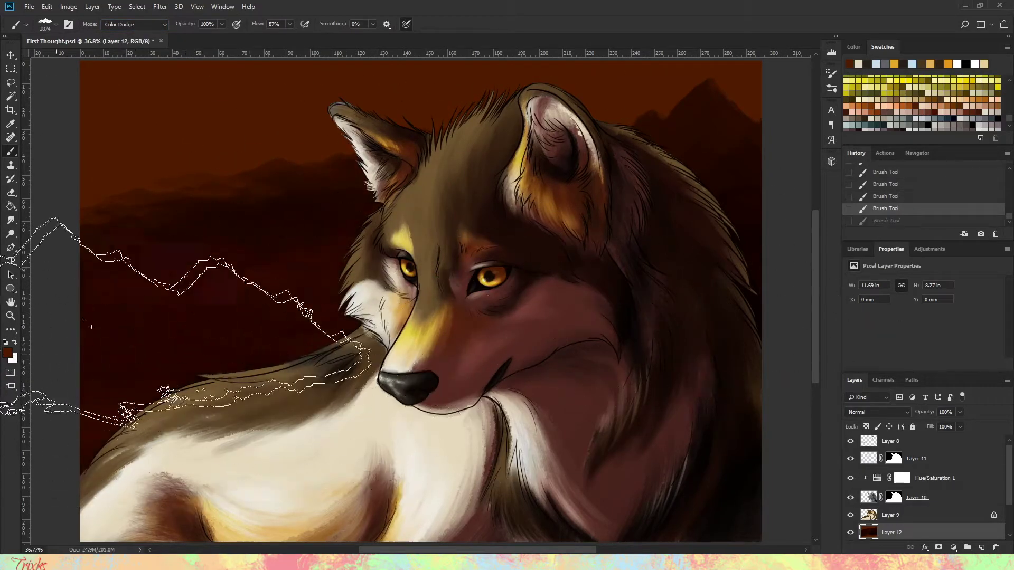
key("ctrl+shift+z")
left_click(134, 24)
left_click(121, 78)
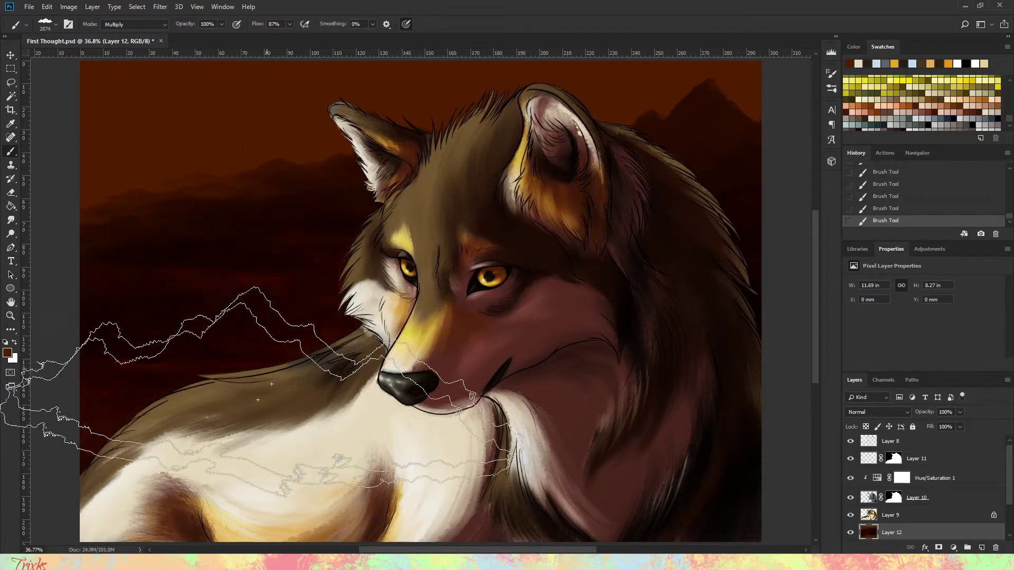
left_click_drag(1009, 478, 1008, 500)
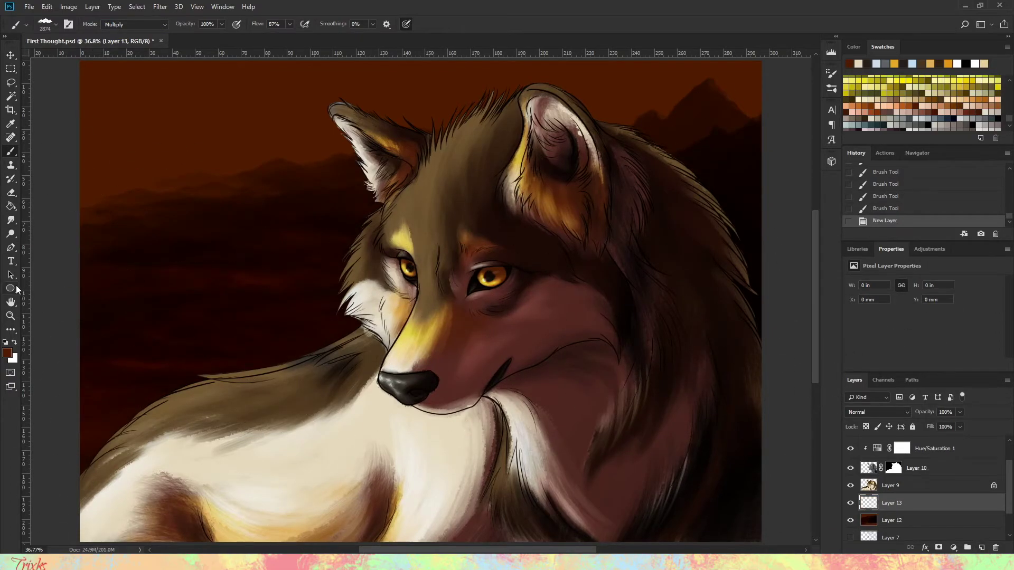
Step: Draw a gradient on Layer 13 and set its blend mode to Luminosity
left_click_drag(250, 160, 251, 370)
left_click(876, 412)
key("Down")
key("Down")
key("Down")
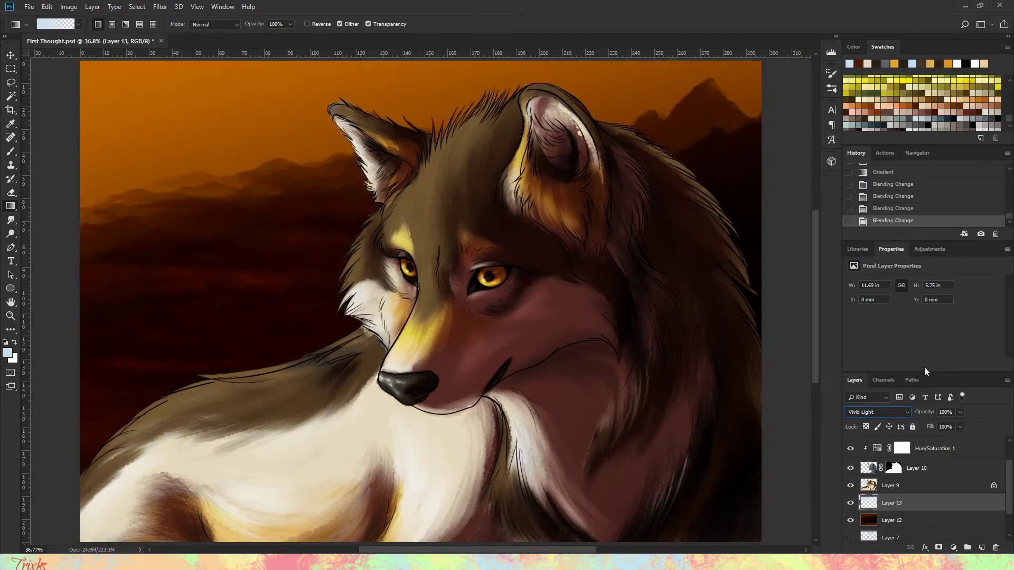
key("Down")
key("Down")
key("Down")
key("Down")
key("Down")
key("Down")
key("Down")
key("Down")
key("Down")
key("Down")
key("Down")
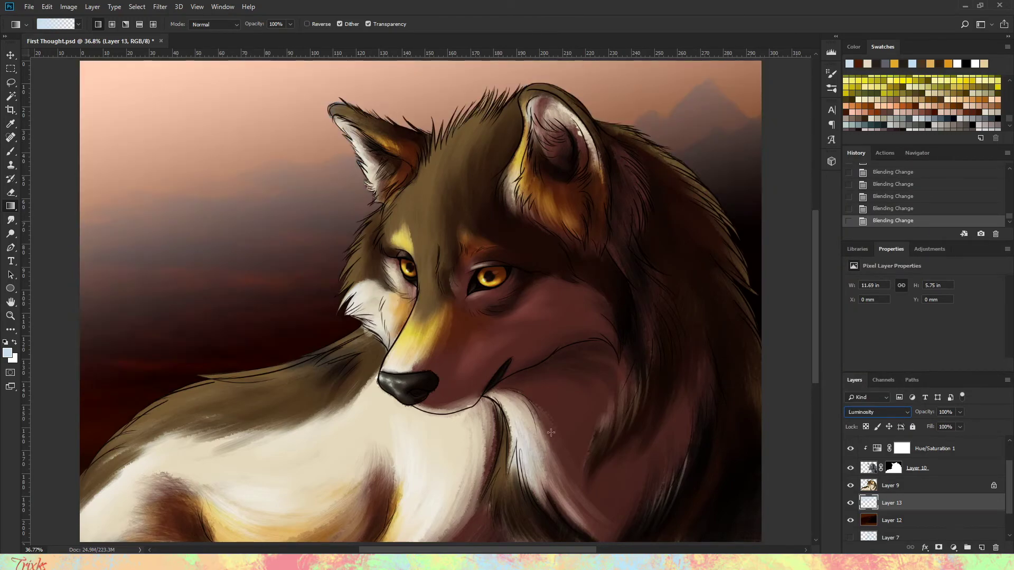
Step: Paint soft pink sky strokes with a 1457 px soft brush, adding a glow near the peak
key("b")
key("F5")
scroll(790, 302, "down", 5)
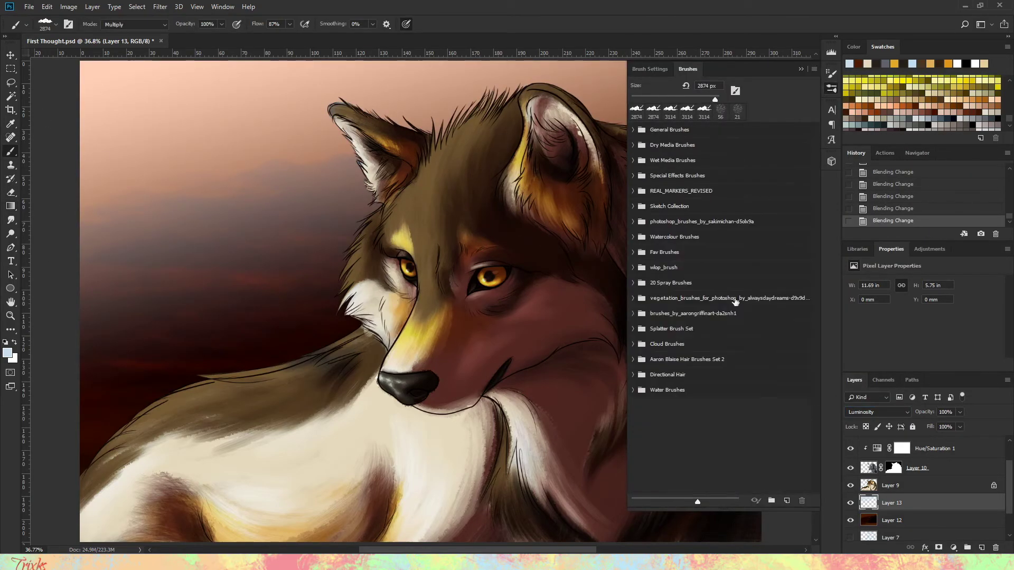
key("F5")
right_click(441, 196)
double_click(442, 197)
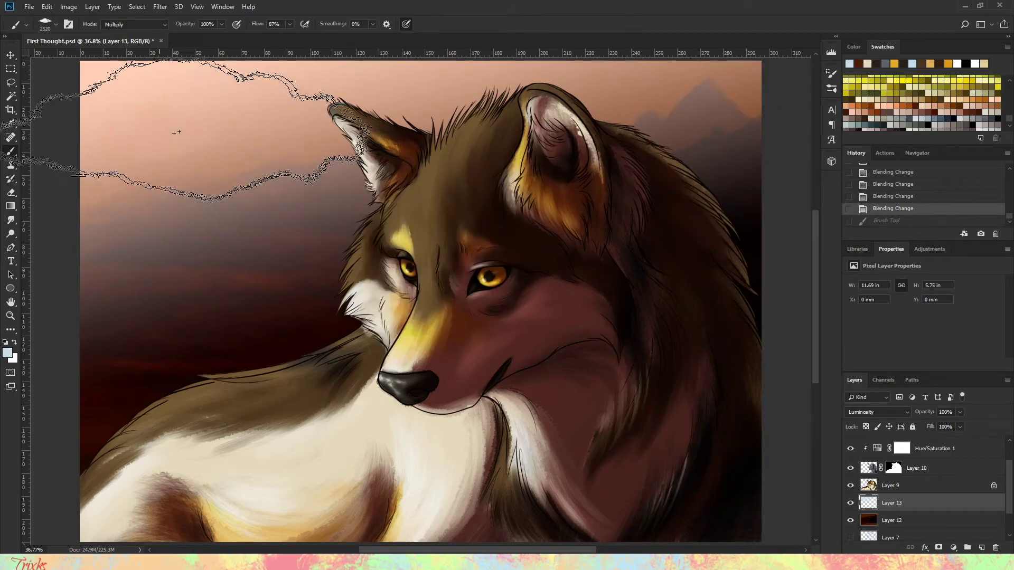
right_click(346, 182)
key("Return")
right_click(396, 232)
key("Return")
mouse_move(130, 108)
left_mouse_down()
mouse_move(687, 106)
mouse_move(248, 102)
mouse_move(708, 58)
mouse_move(142, 174)
left_mouse_up()
left_click(142, 174, "alt")
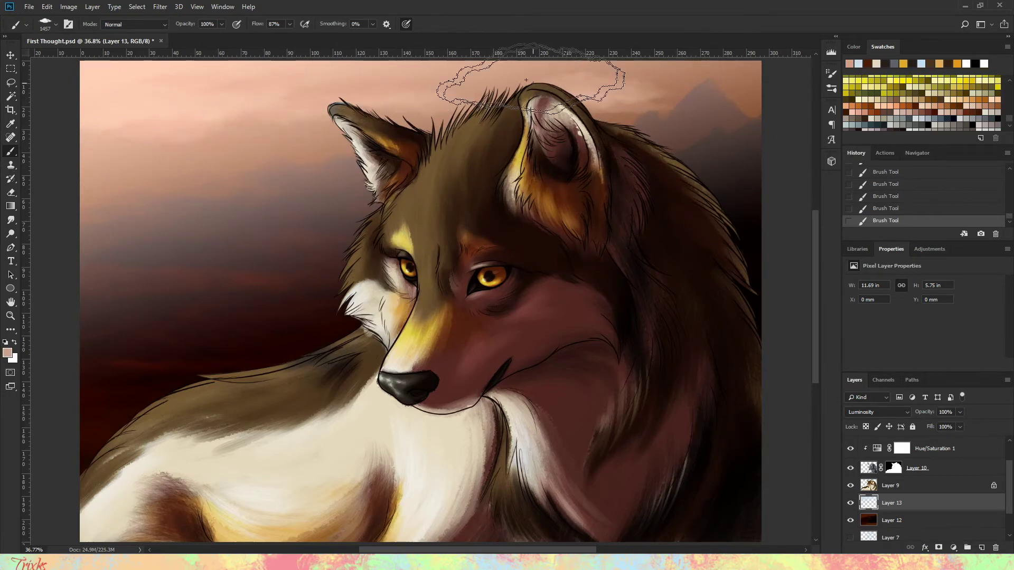
left_click(708, 80)
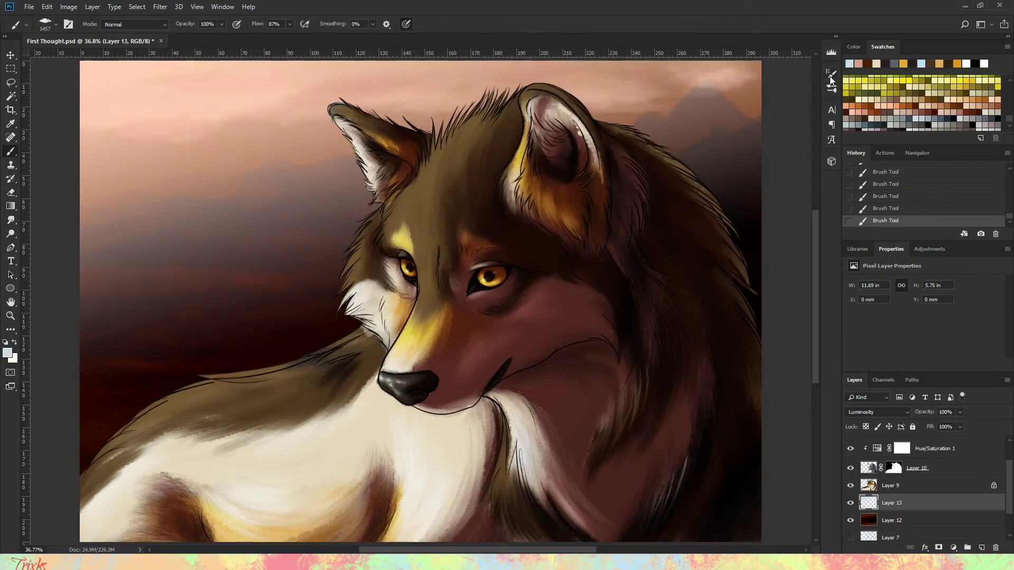
Step: Dab clouds into the sky with a cloud brush
left_click(832, 74)
left_click(702, 418)
left_click(140, 90)
left_click(158, 158)
key("ctrl+z")
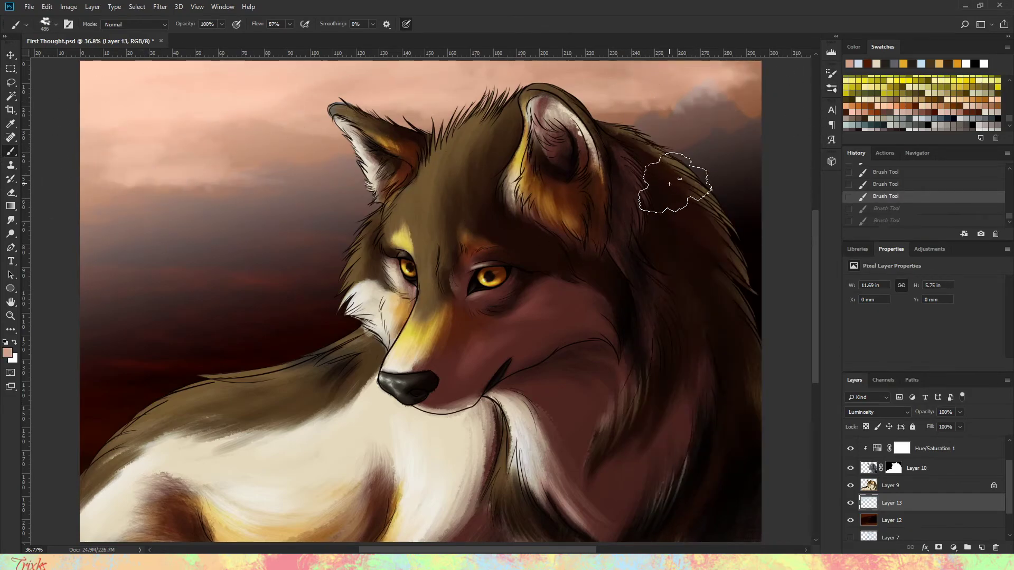
key("ctrl+shift+z")
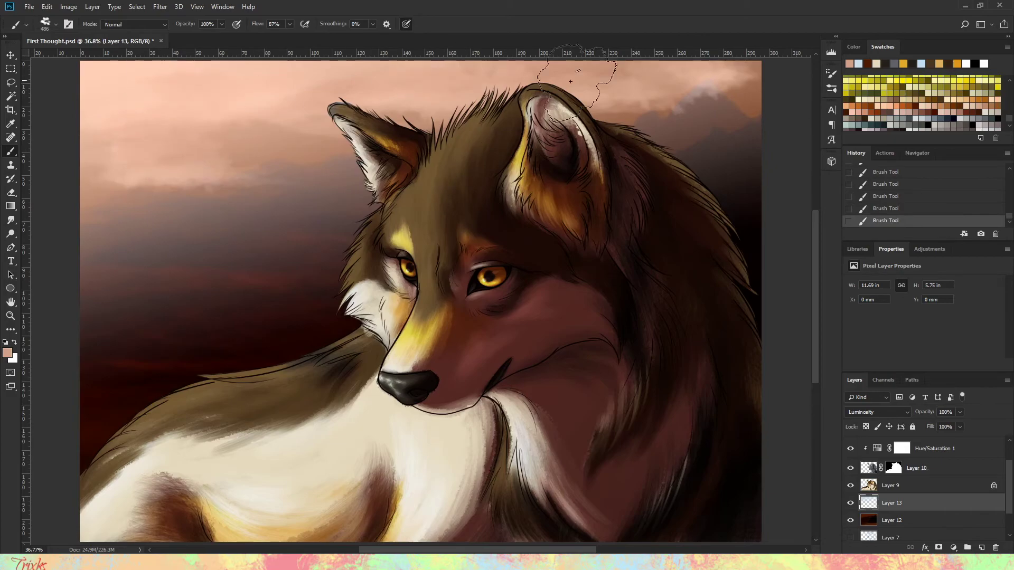
Step: Add more clouds with a 495 px Multiply cloud brush and lower Layer 13's opacity to 77%
left_click(831, 74)
left_click(134, 25)
left_click(122, 89)
left_click(650, 380)
right_click(273, 198)
key("Escape")
key("ctrl+z")
key("ctrl+shift+z")
right_click(292, 128)
left_click_drag(405, 151, 417, 150)
key("Return")
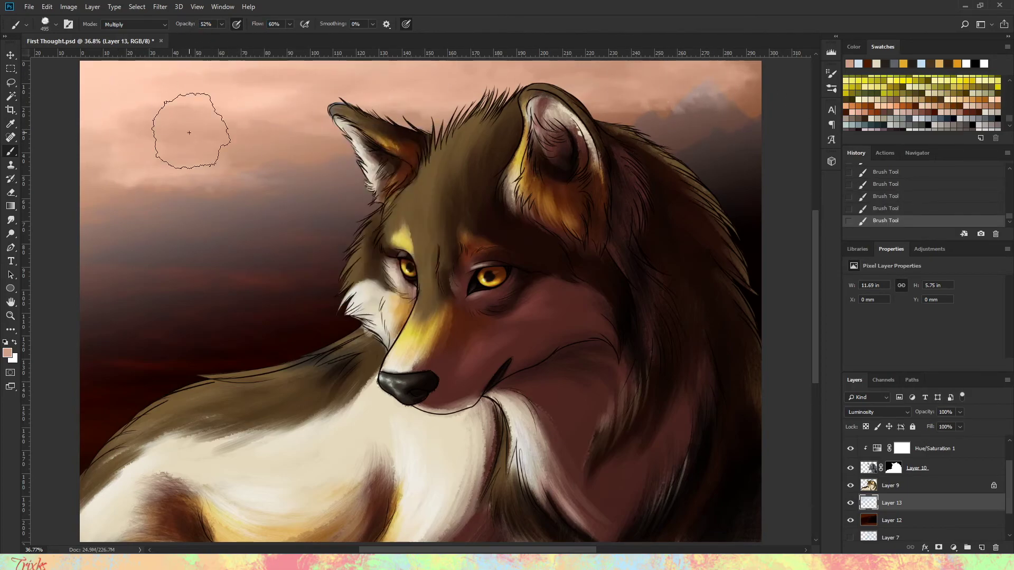
left_click_drag(924, 412, 919, 412)
key("alt+bracketleft")
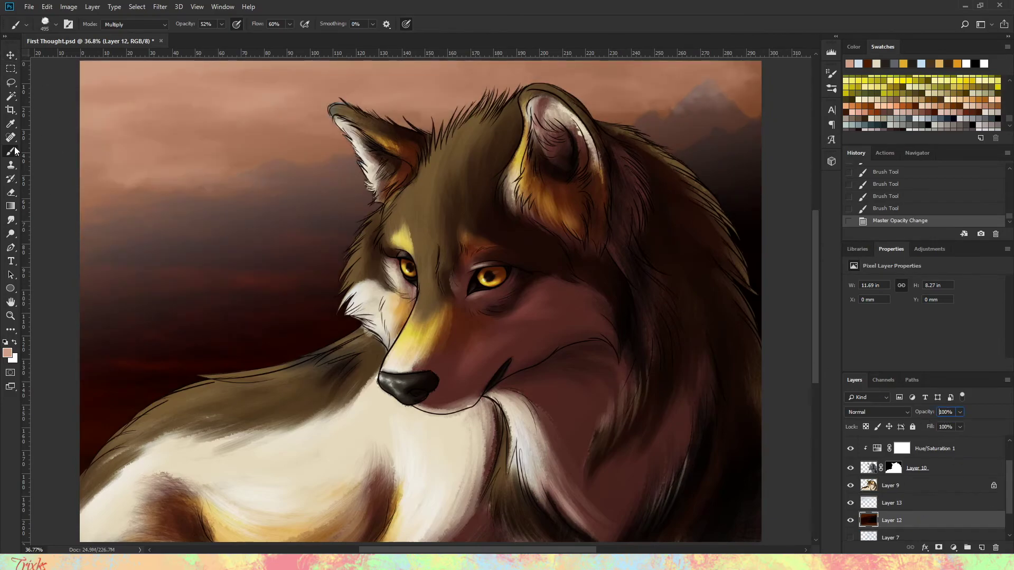
Step: Darken the lower background with the 3114 px mountain brush in Multiply mode
left_click(831, 73)
scroll(818, 321, "up", 10)
left_click(702, 159)
left_click(135, 25)
left_click(142, 83)
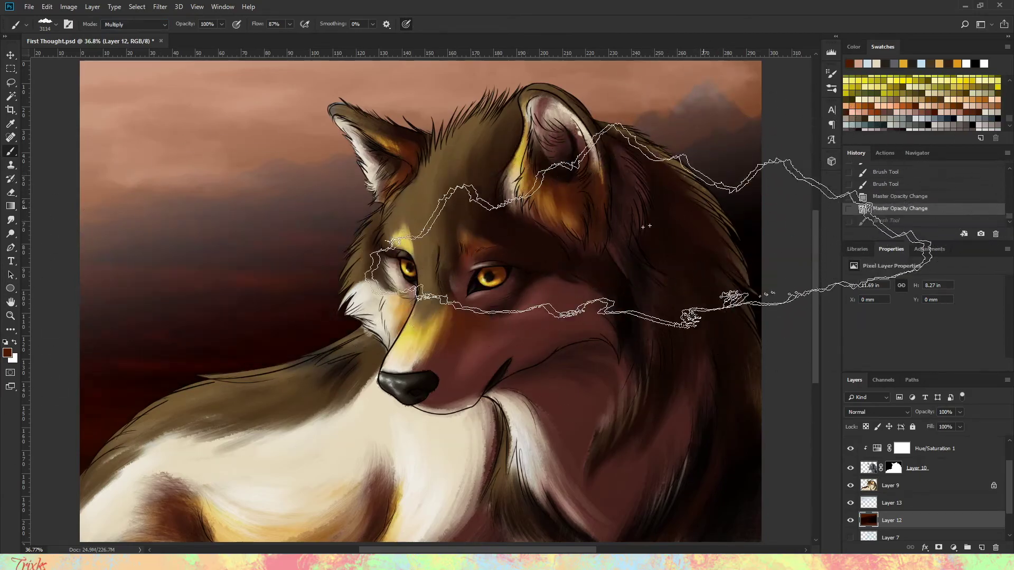
mouse_move(185, 292)
left_mouse_down()
mouse_move(190, 248)
mouse_move(184, 422)
left_mouse_up()
Step: Paint mountain strokes in Normal blending across the background, then lock Layer 12's transparent pixels
left_click(134, 25)
left_click(116, 33)
mouse_move(222, 349)
left_mouse_down()
mouse_move(430, 301)
mouse_move(217, 332)
left_mouse_up()
key("ctrl+z")
mouse_move(217, 244)
left_mouse_down()
mouse_move(245, 355)
mouse_move(272, 311)
mouse_move(578, 327)
mouse_move(676, 128)
left_mouse_up()
key("ctrl+z")
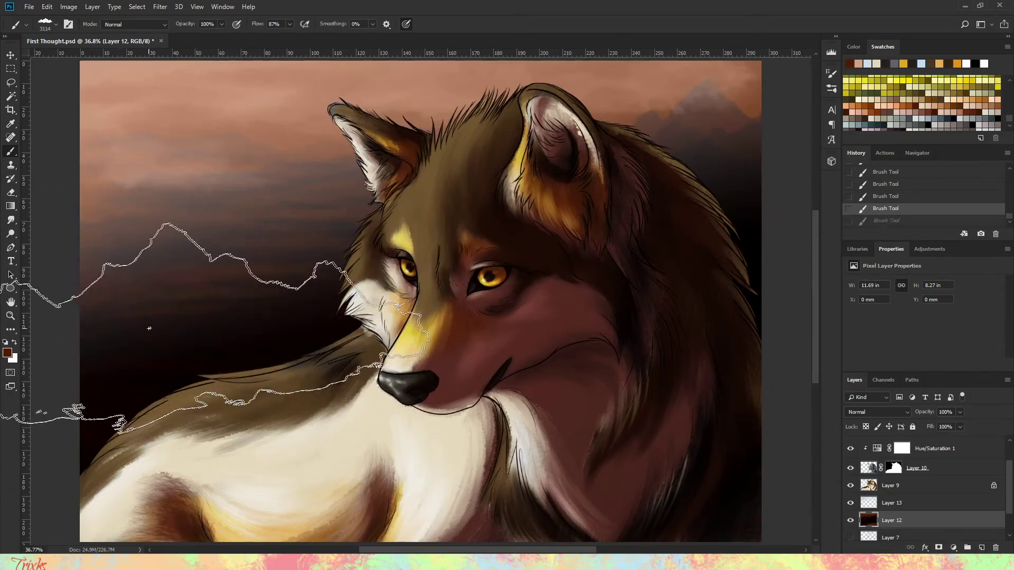
key("ctrl+shift+z")
key("alt+shift+h")
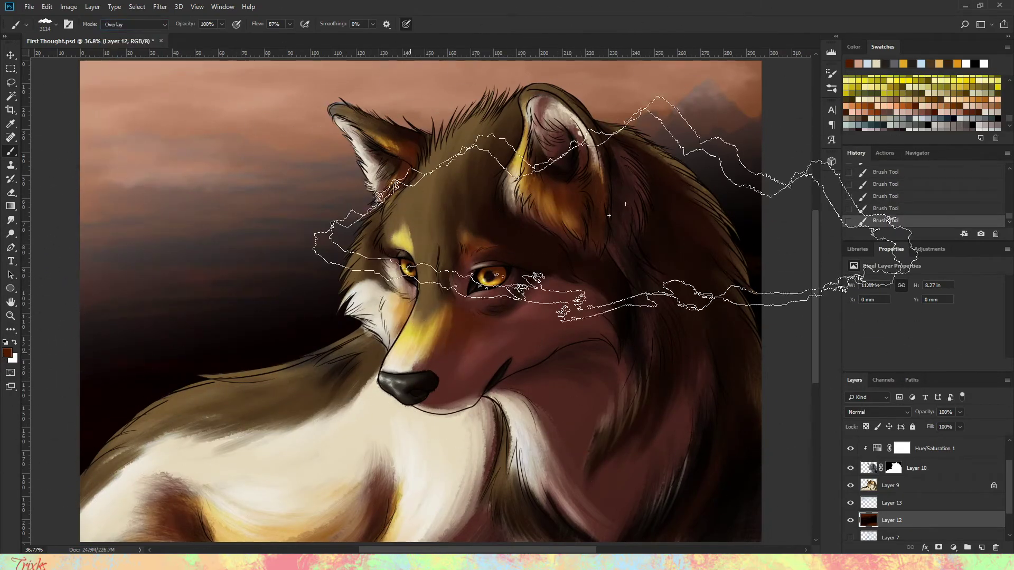
key("ctrl+z")
key("slash")
key("g")
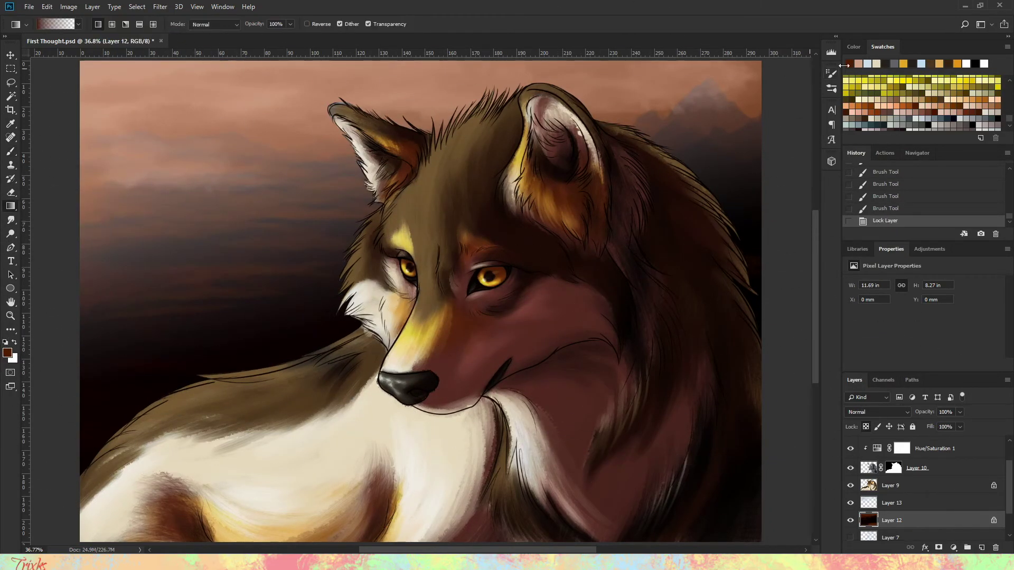
Step: Drag an orange Overlay gradient on Layer 12 and set Layer 13 to 80% opacity
left_click_drag(406, 459, 496, 258)
key("alt+bracketright")
key("8")
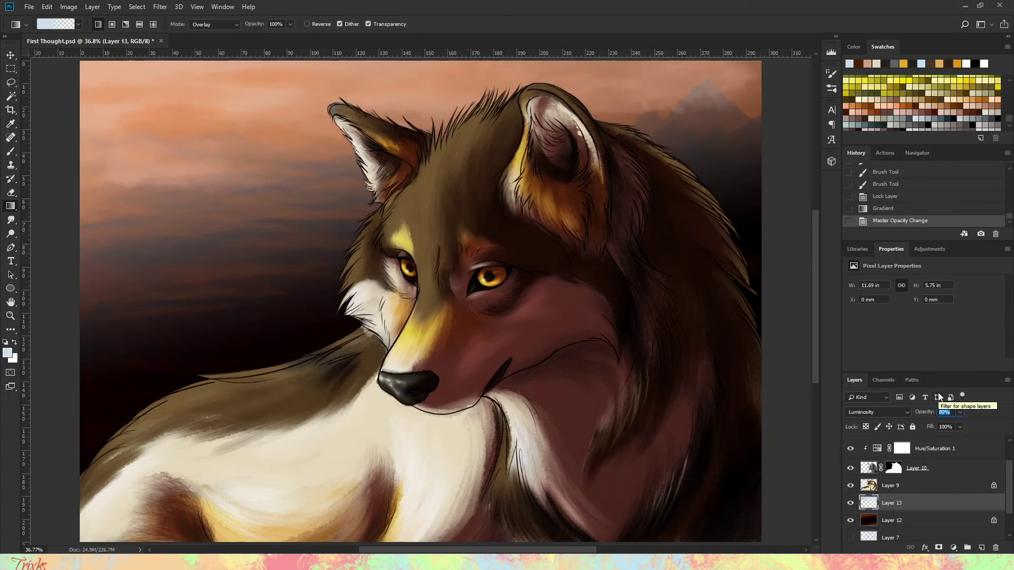
Step: With the Lasso tool active, select the top Layer 8 and set its blending to Normal
key("l")
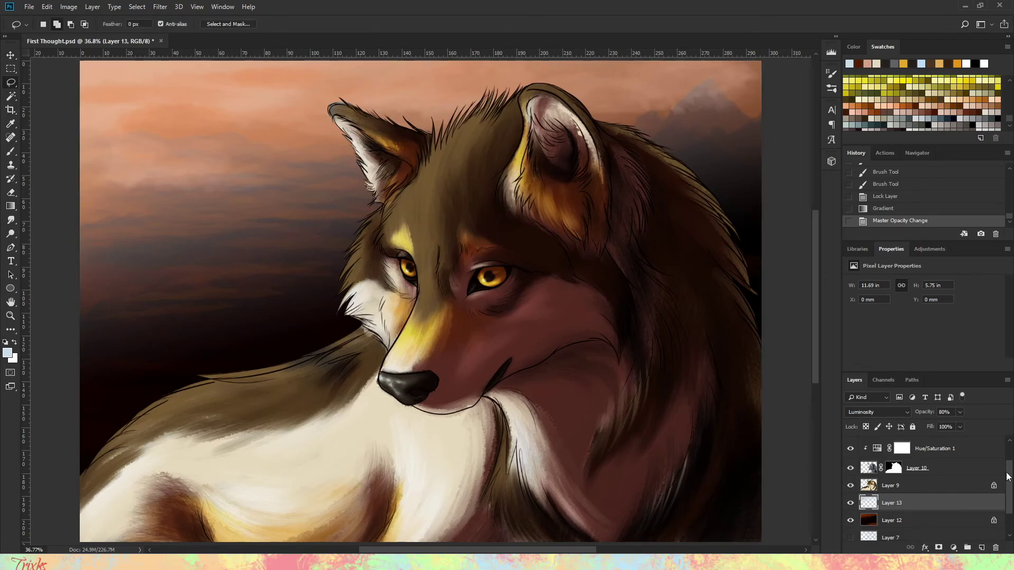
key("alt+period")
key("shift+alt+n")
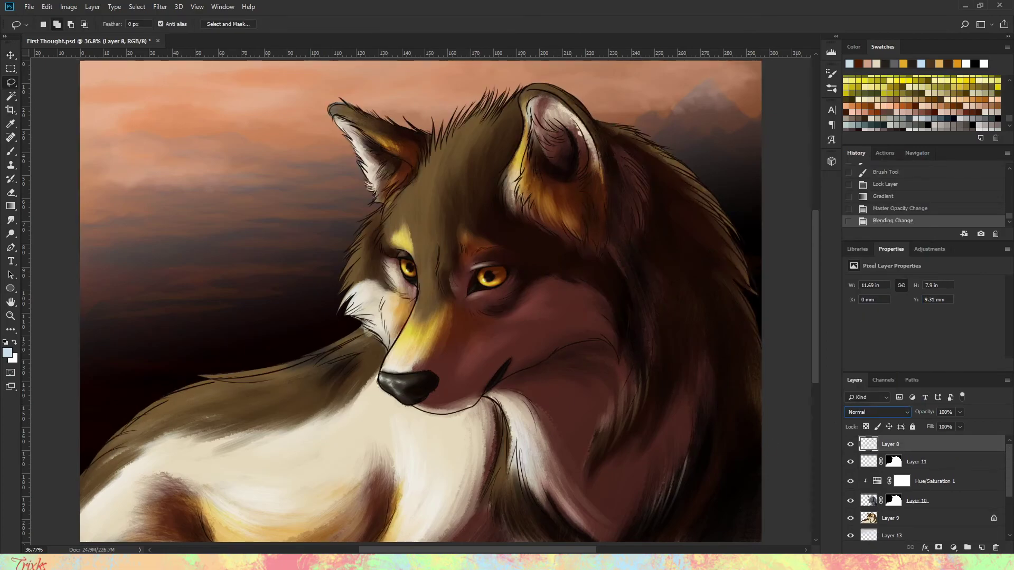